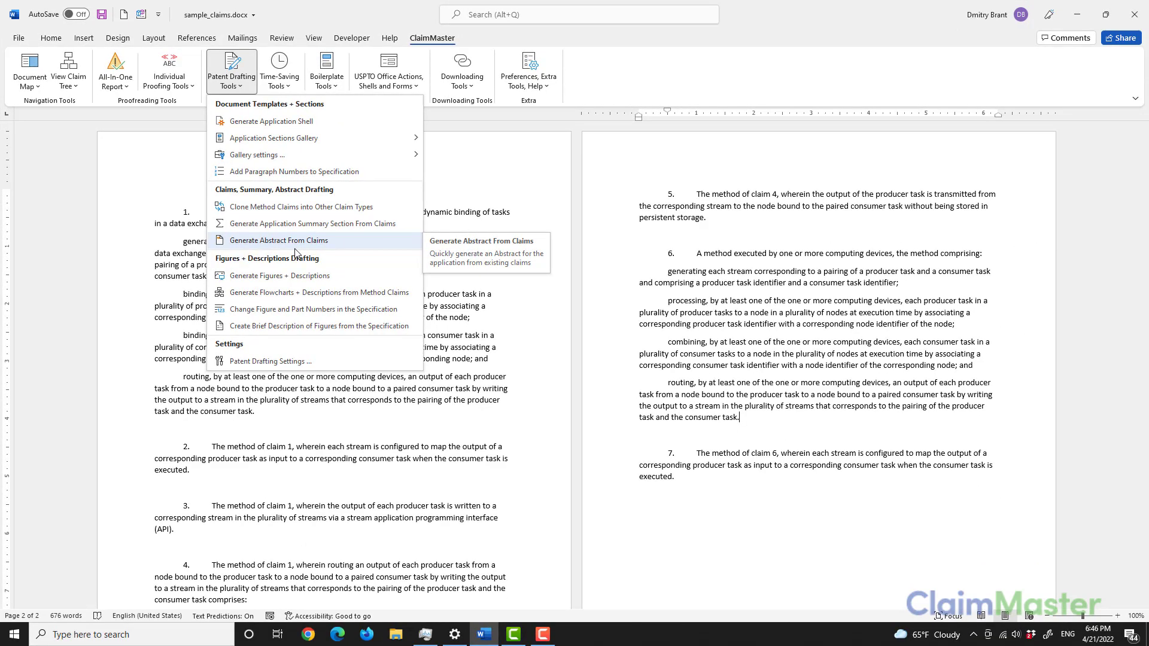
# Review method claims 1 to 7 in the sample claims document.
pyautogui.click(512, 274)
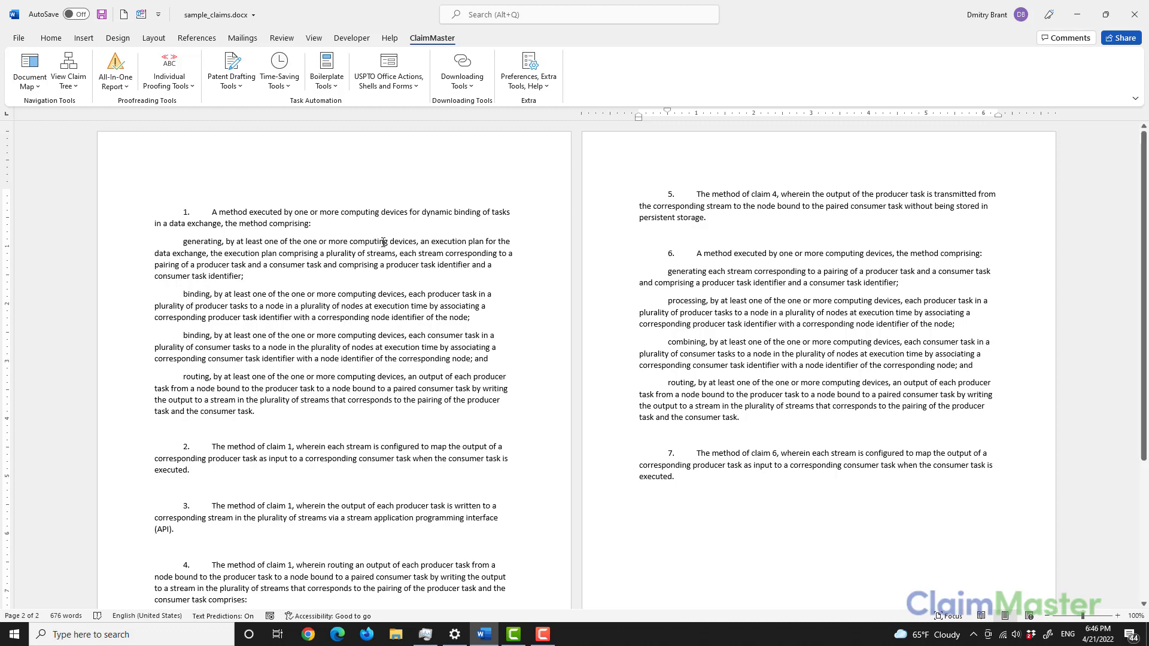
pyautogui.scroll(-4, 302, 328)
pyautogui.scroll(3, 300, 329)
pyautogui.scroll(1, 300, 329)
pyautogui.moveTo(183, 212); pyautogui.dragTo(487, 431)
pyautogui.click(700, 491)
pyautogui.moveTo(701, 491); pyautogui.dragTo(607, 332)
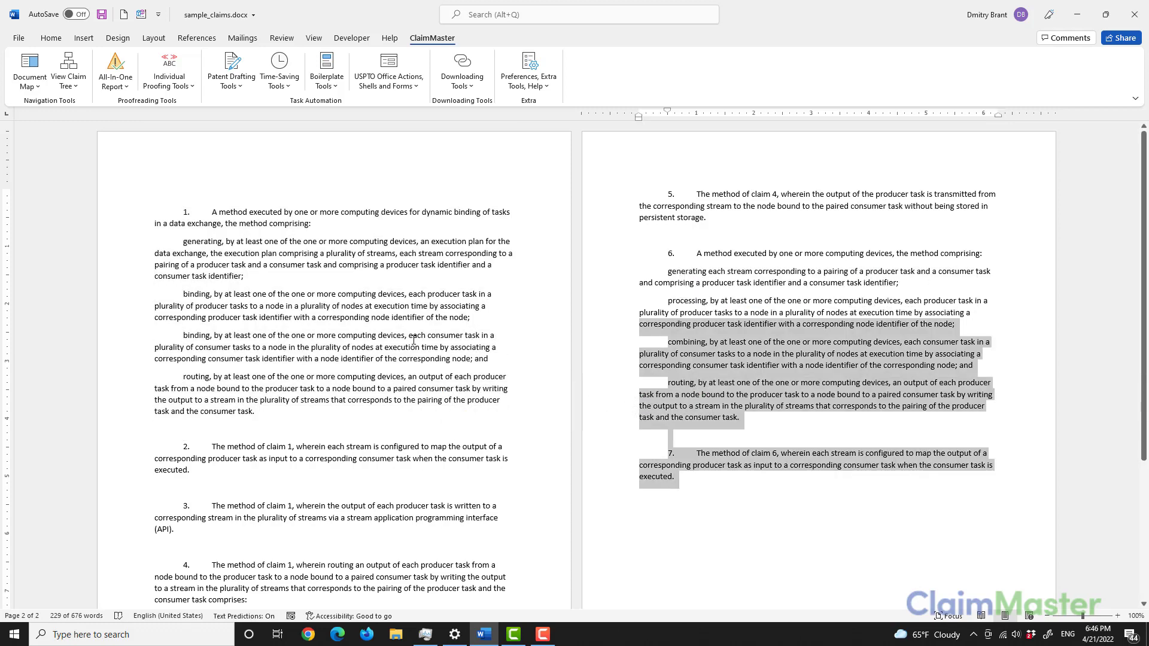
pyautogui.click(692, 272)
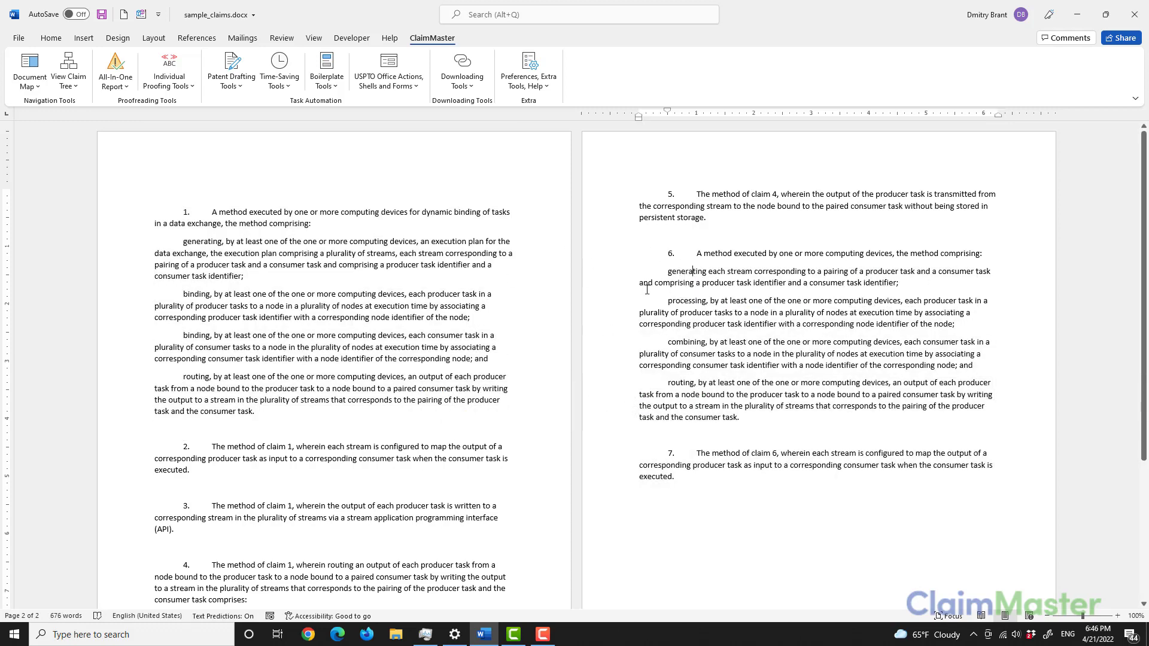
pyautogui.scroll(-4, 706, 412)
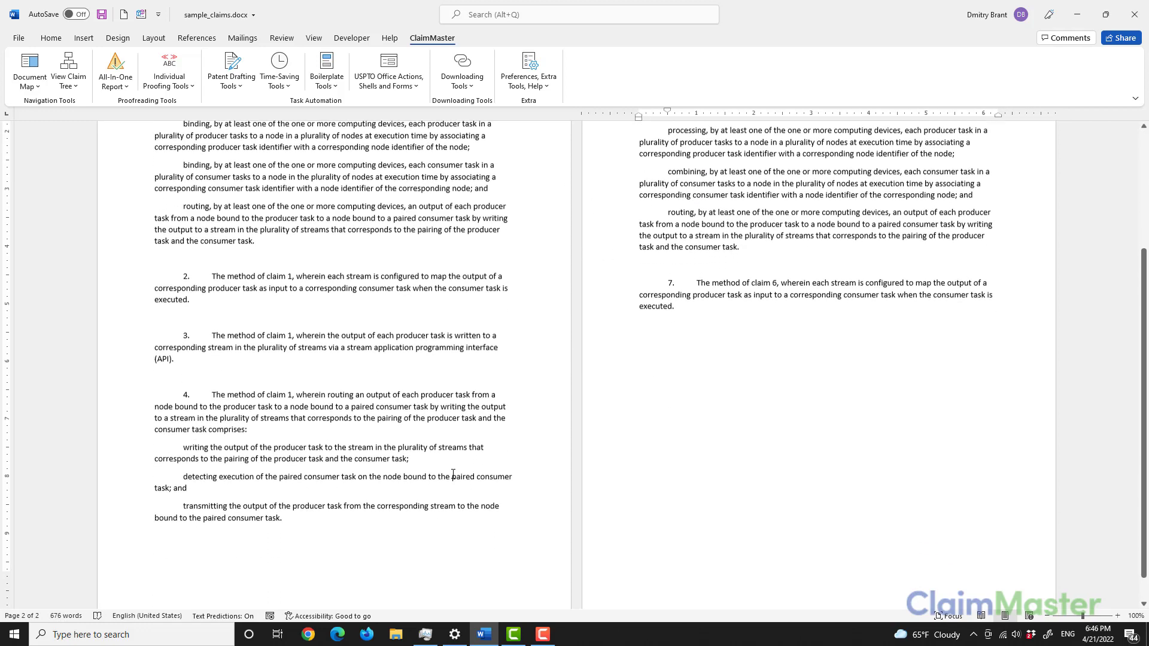
pyautogui.scroll(3, 453, 474)
pyautogui.scroll(2, 453, 474)
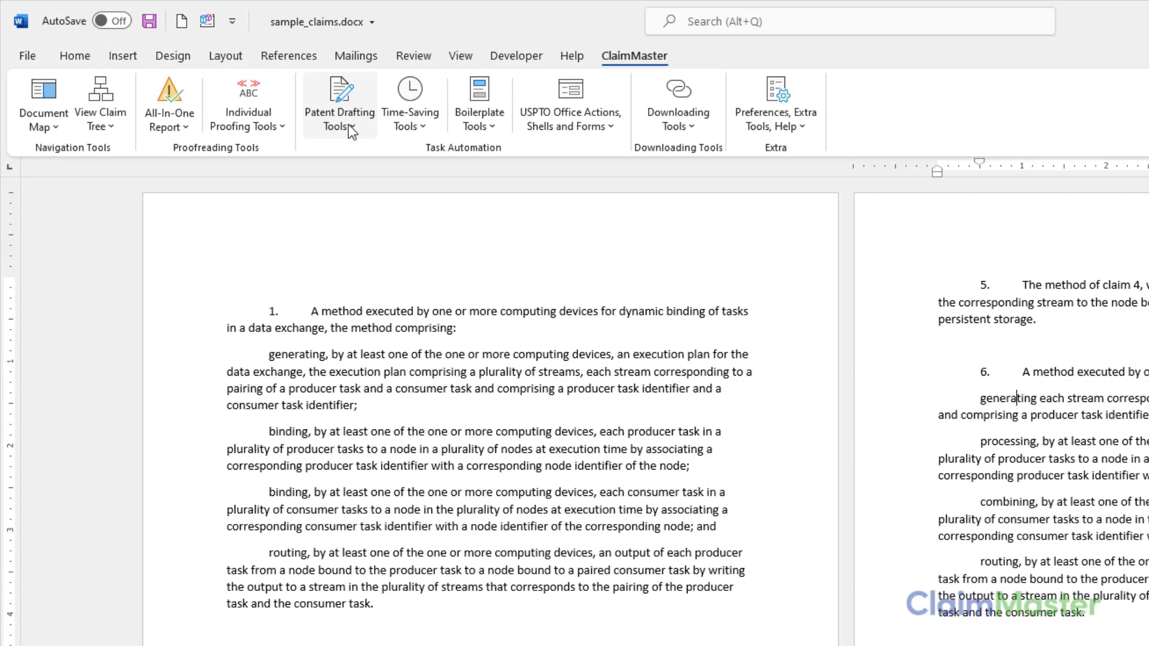
# Generate an application document from the Sample Application 1 shell, copying in the claims from the open document, and look through them.
pyautogui.click(238, 85)
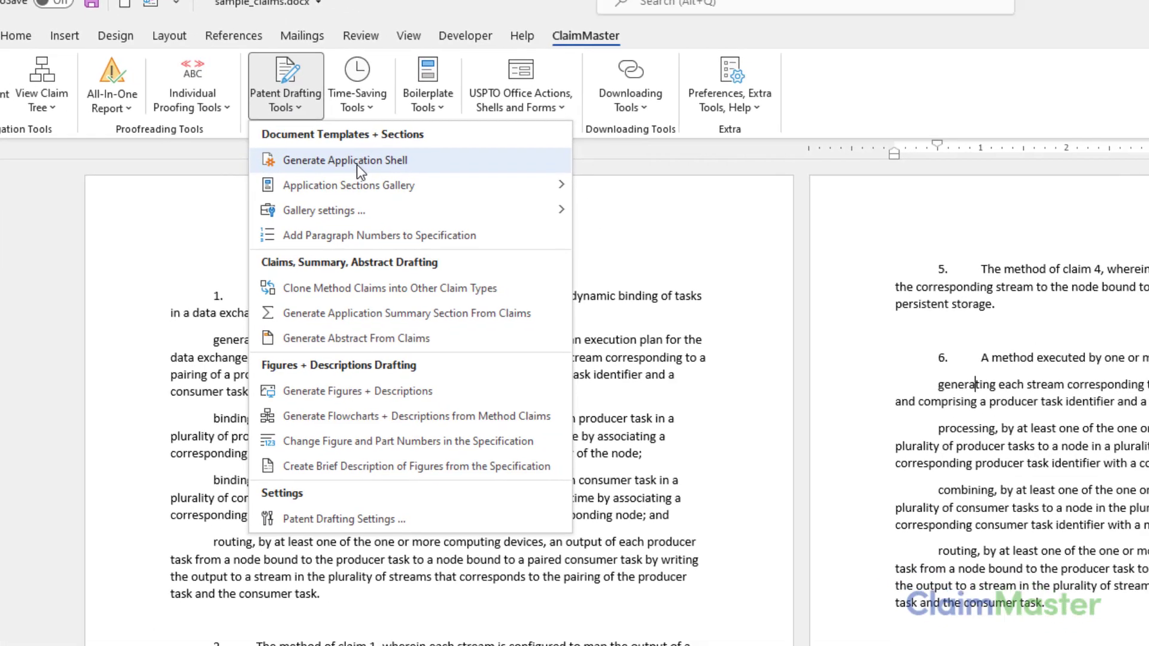
pyautogui.click(407, 182)
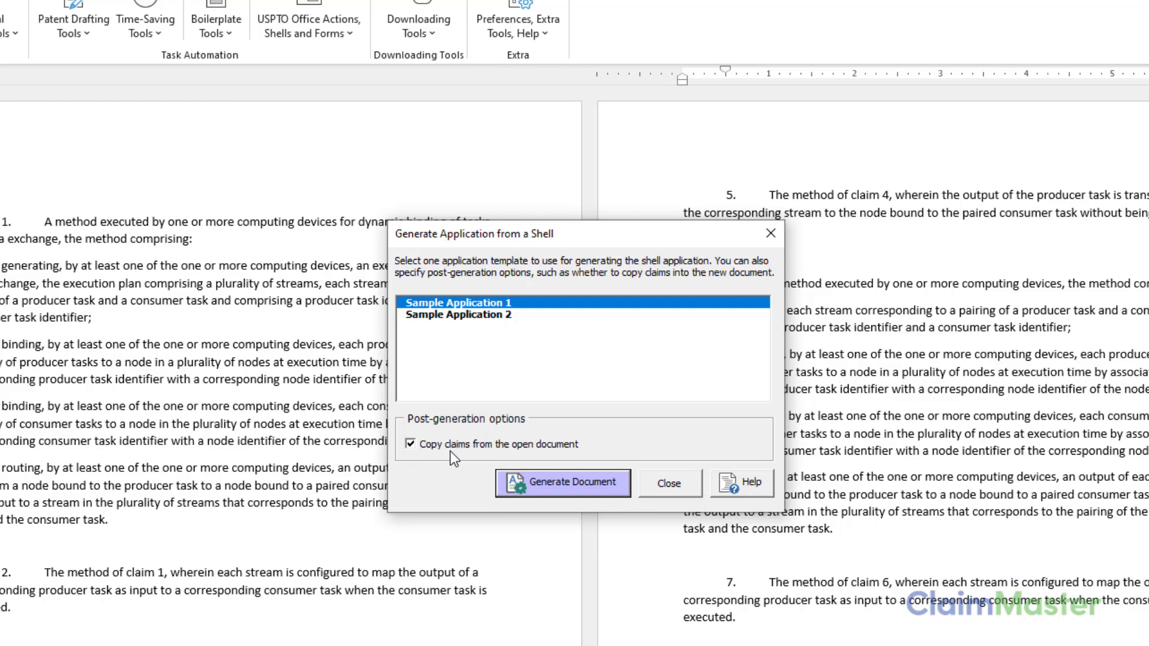
pyautogui.click(567, 485)
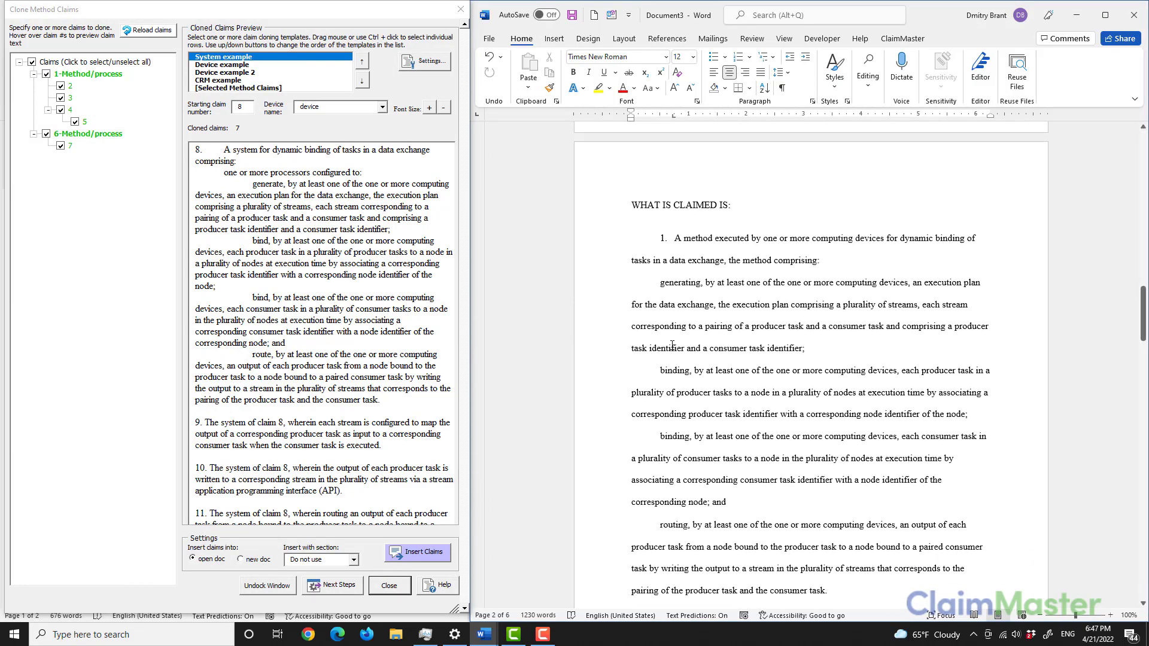
pyautogui.scroll(-3, 815, 328)
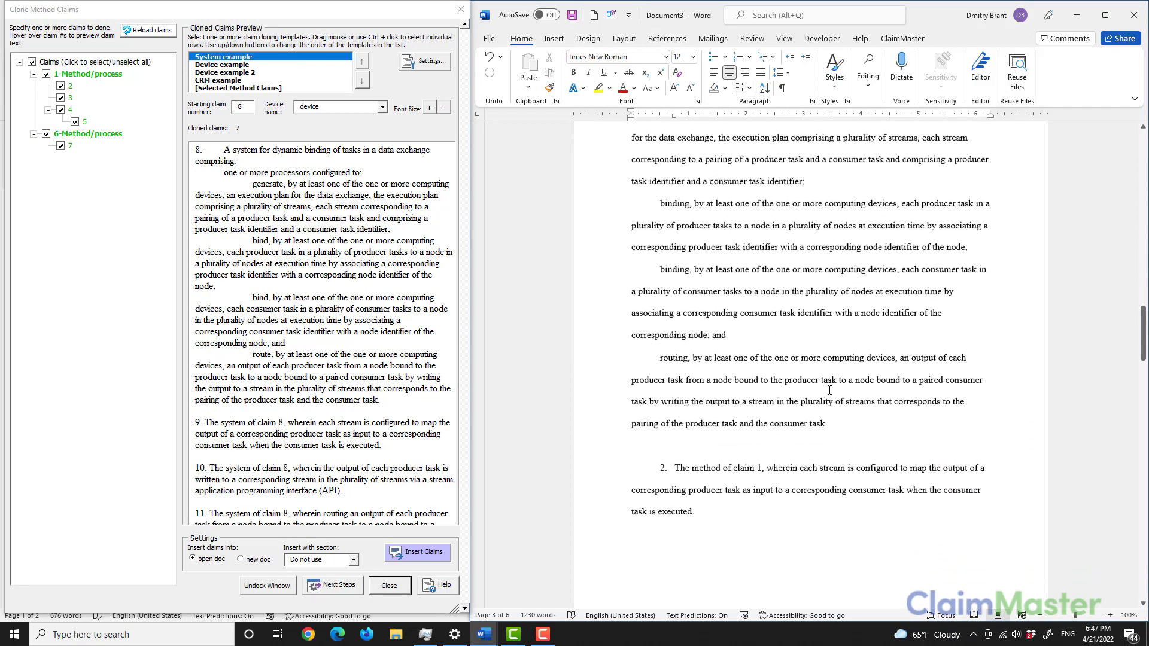
pyautogui.scroll(-5, 812, 374)
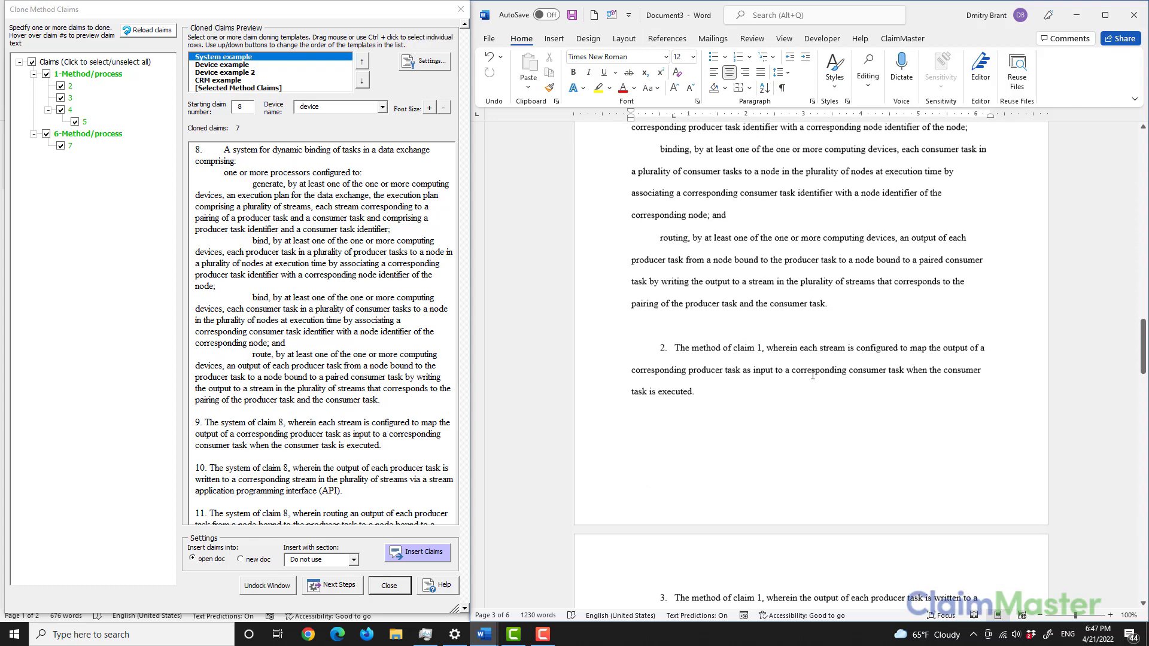
pyautogui.scroll(-5, 812, 374)
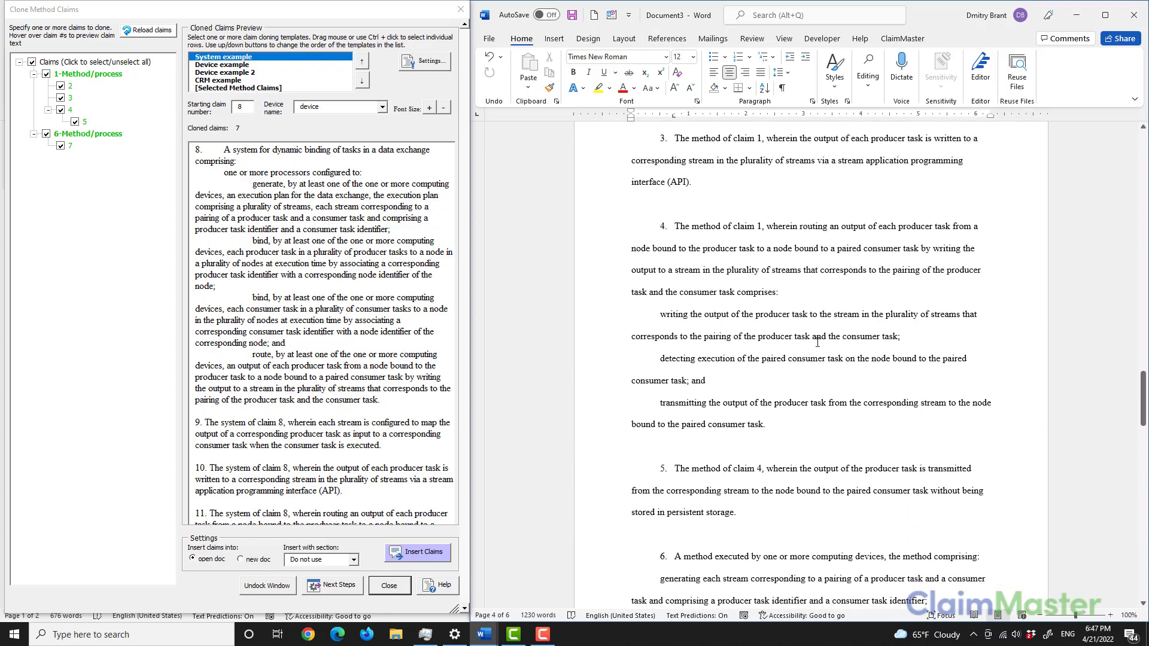
pyautogui.scroll(-9, 814, 357)
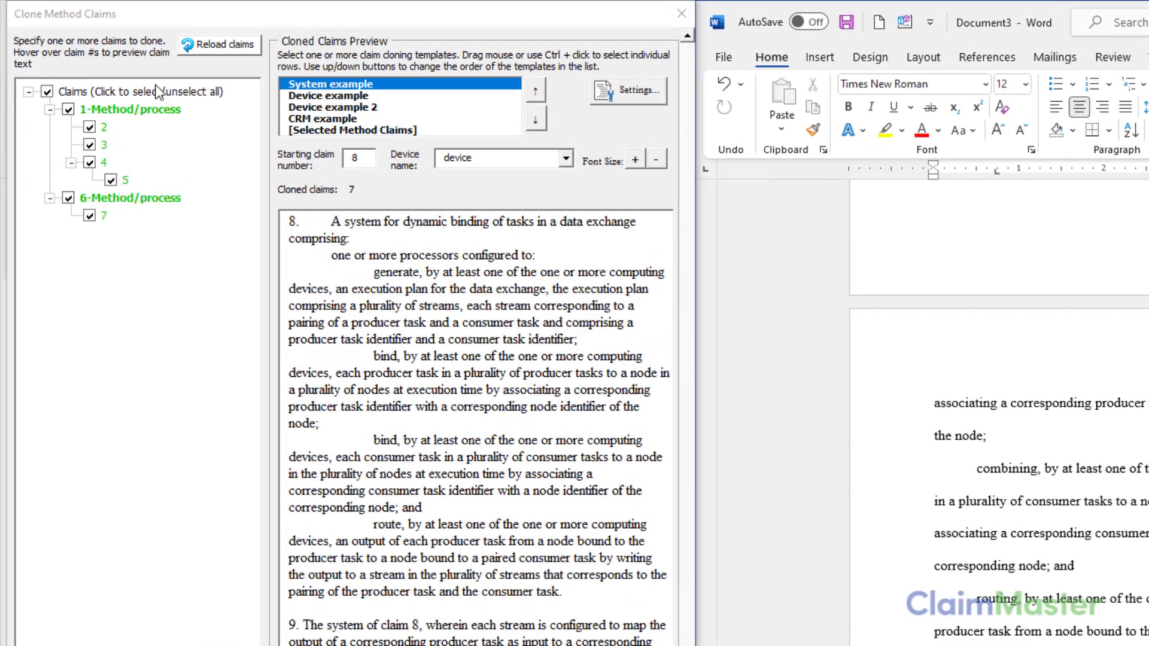
# Exclude claims 5, 6 and 7 from the method claims to clone.
pyautogui.moveTo(154, 109)
pyautogui.click(68, 198)
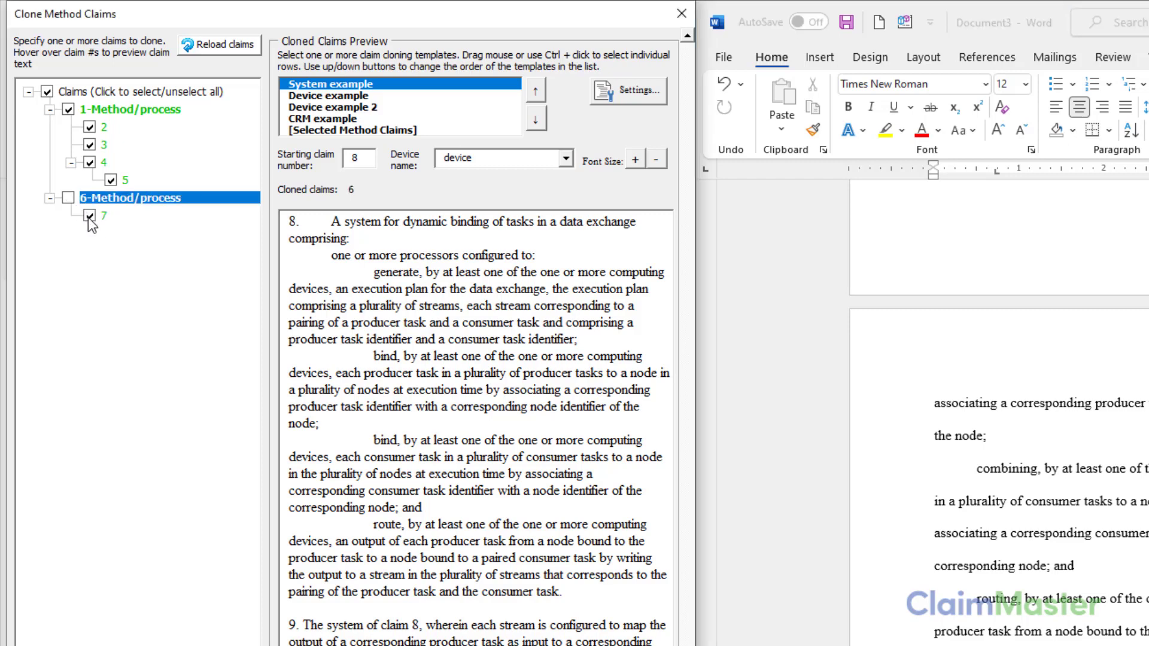
pyautogui.moveTo(112, 143)
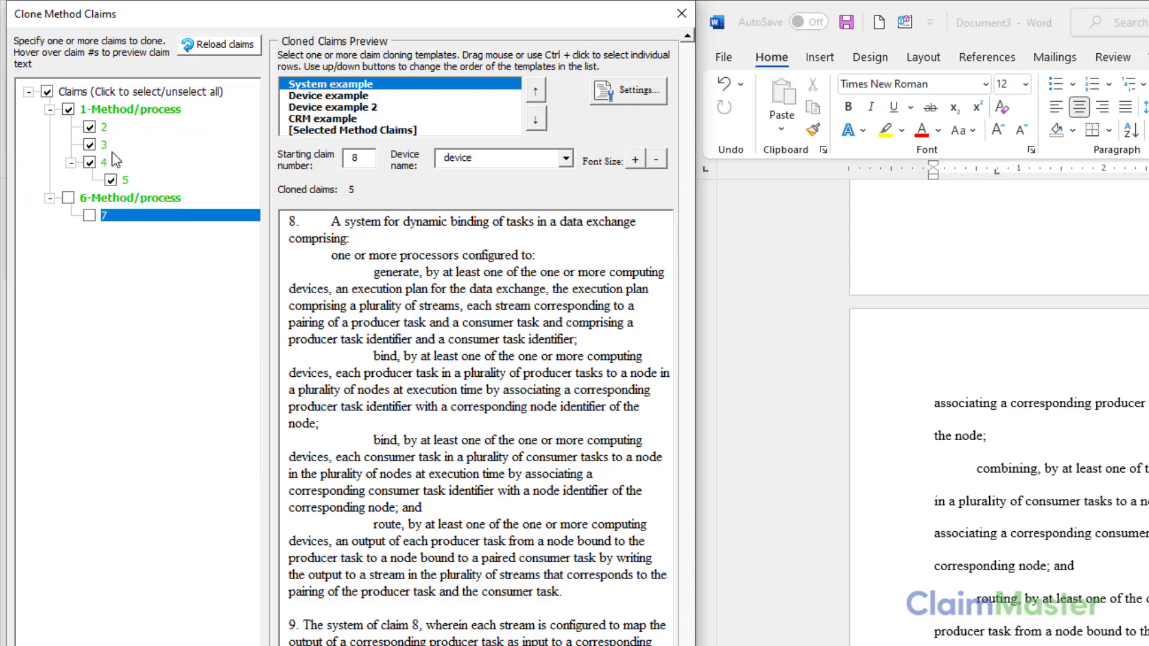
pyautogui.click(111, 180)
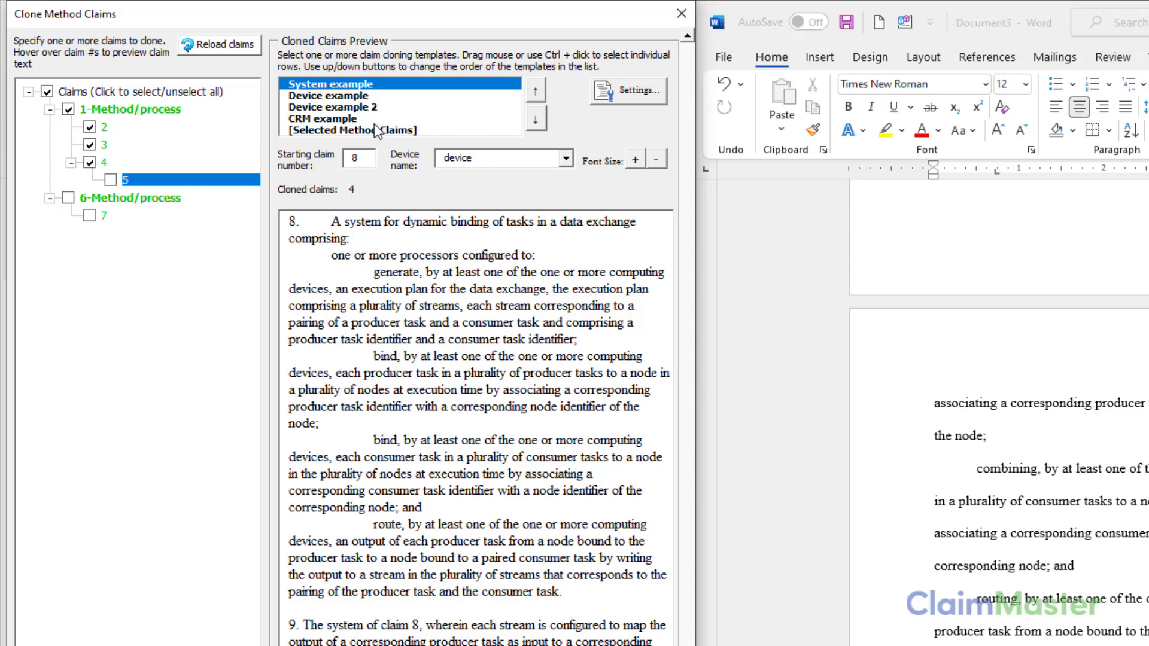
# Move the CRM example cloning template to the top of the list and select it together with Device example.
pyautogui.keyDown('ctrl'); pyautogui.click(335, 119); pyautogui.keyUp('ctrl')
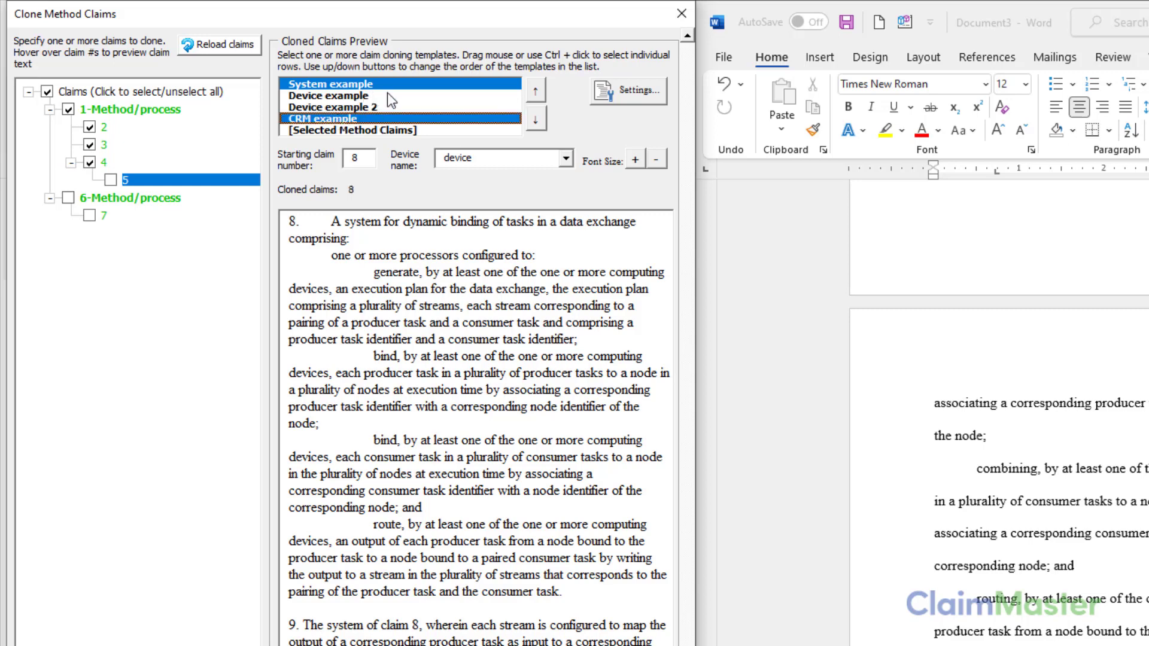
pyautogui.click(536, 92)
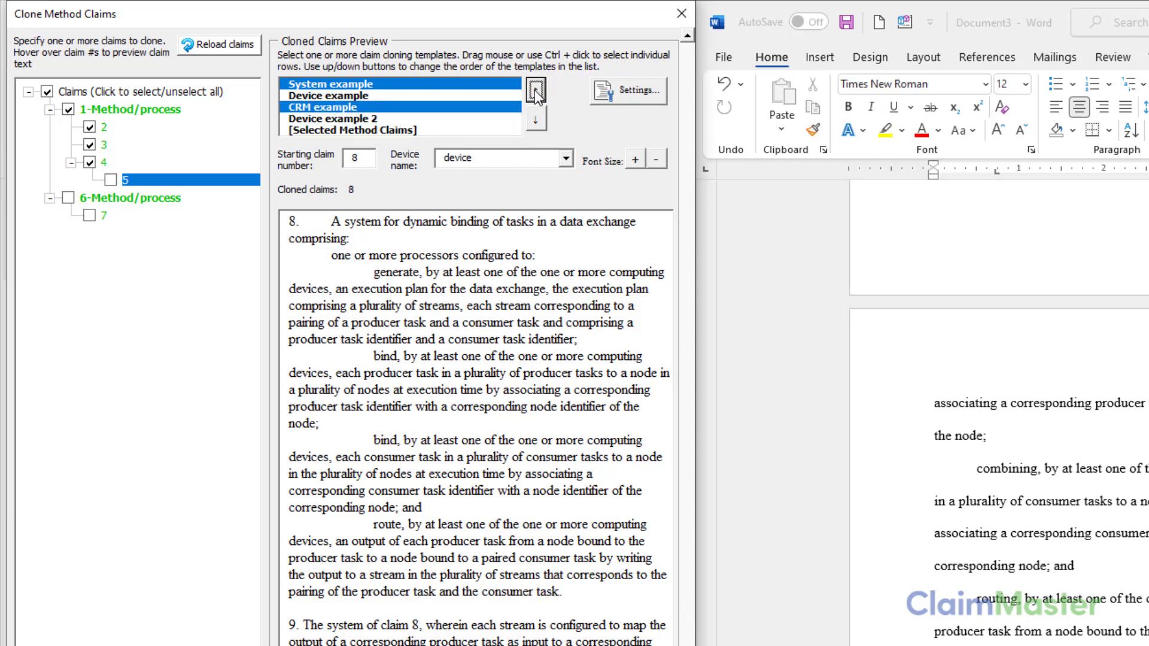
pyautogui.click(536, 93)
pyautogui.click(536, 93)
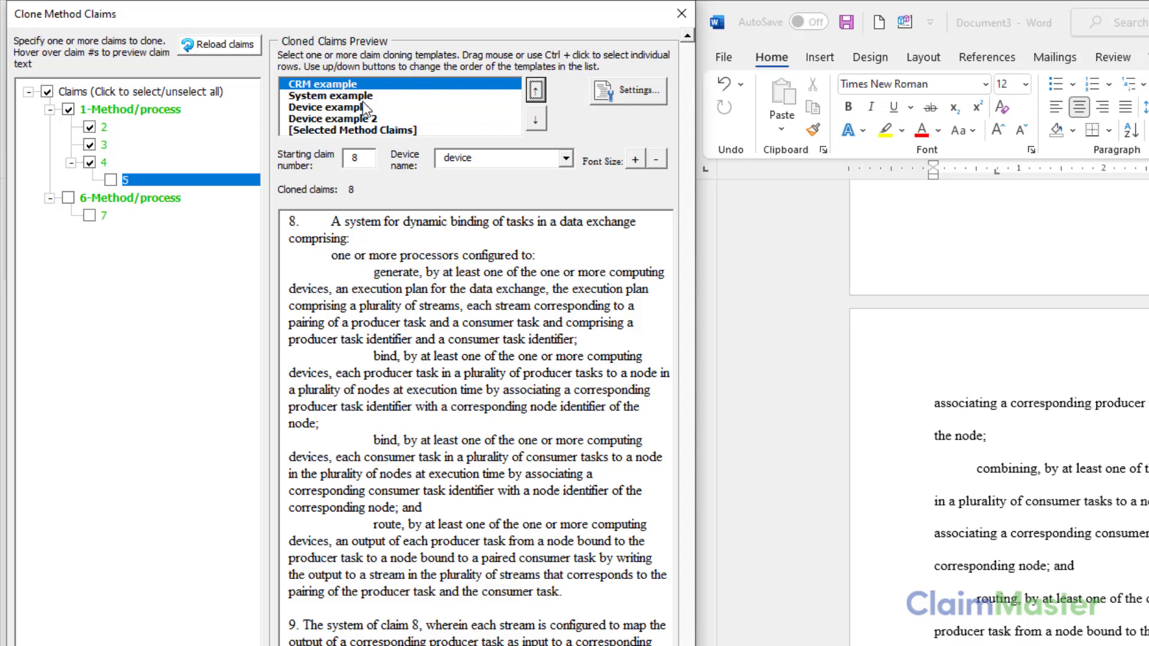
pyautogui.keyDown('ctrl'); pyautogui.click(347, 107); pyautogui.keyUp('ctrl')
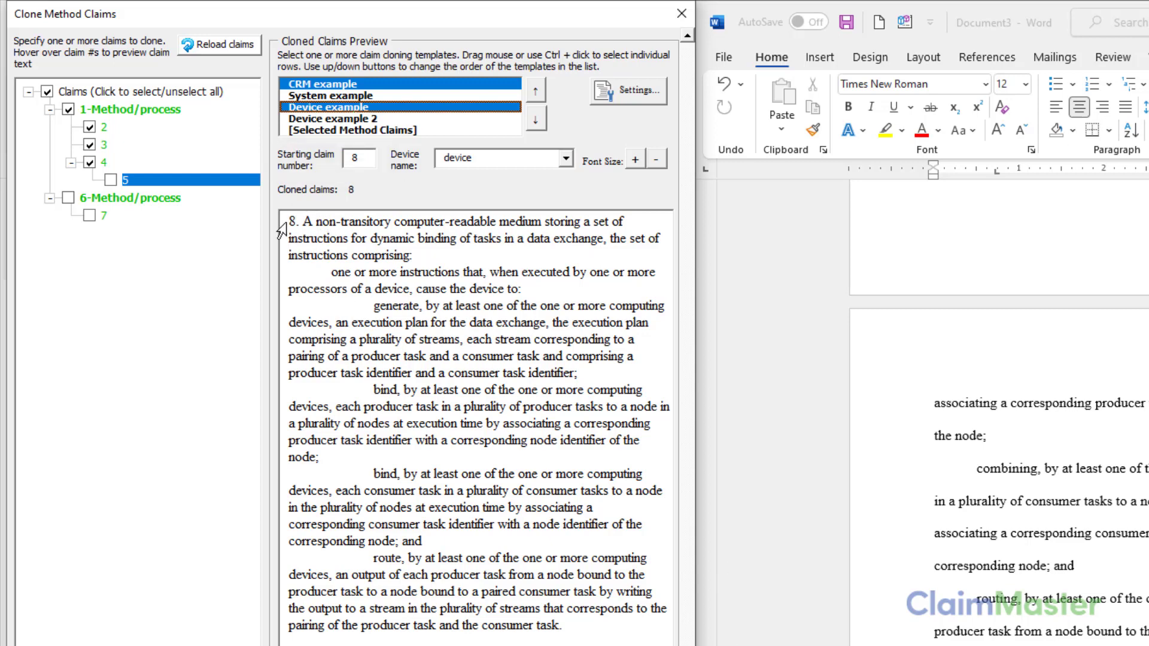
# Set the device name for the cloned claims to apparatus.
pyautogui.click(568, 159)
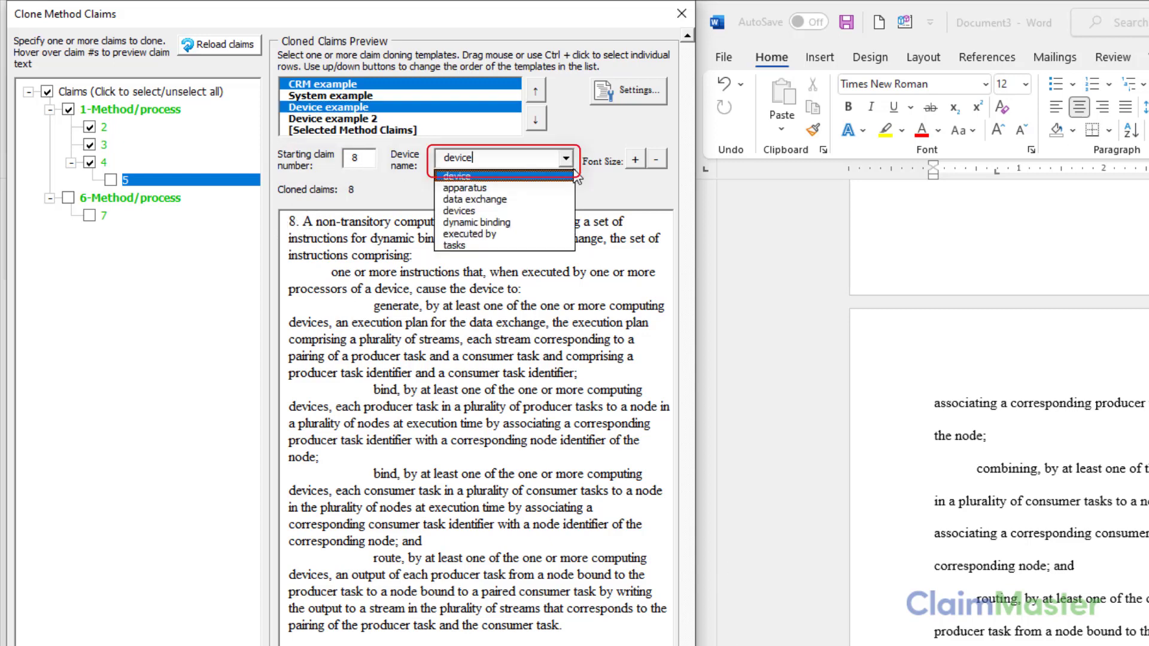
pyautogui.click(542, 187)
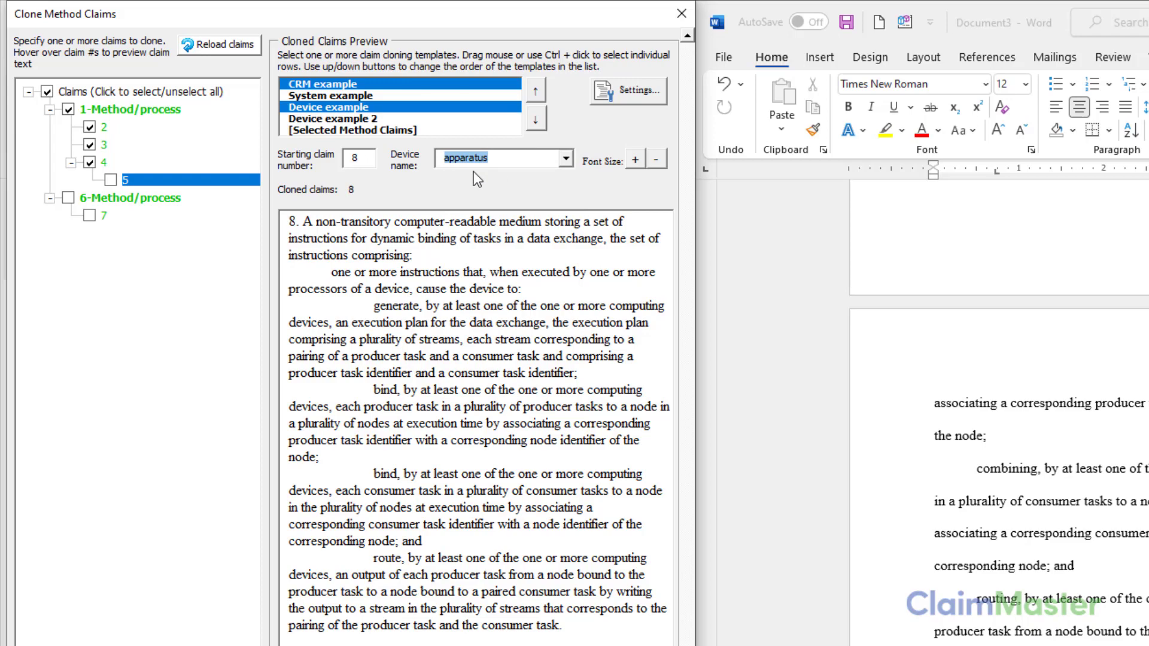
pyautogui.click(453, 241)
# Review the preview of the cloned computer-readable medium and apparatus claims.
pyautogui.moveTo(665, 644)
pyautogui.mouseDown()
pyautogui.moveTo(638, 287)
pyautogui.moveTo(666, 511)
pyautogui.moveTo(663, 272)
pyautogui.moveTo(658, 640)
pyautogui.mouseUp()
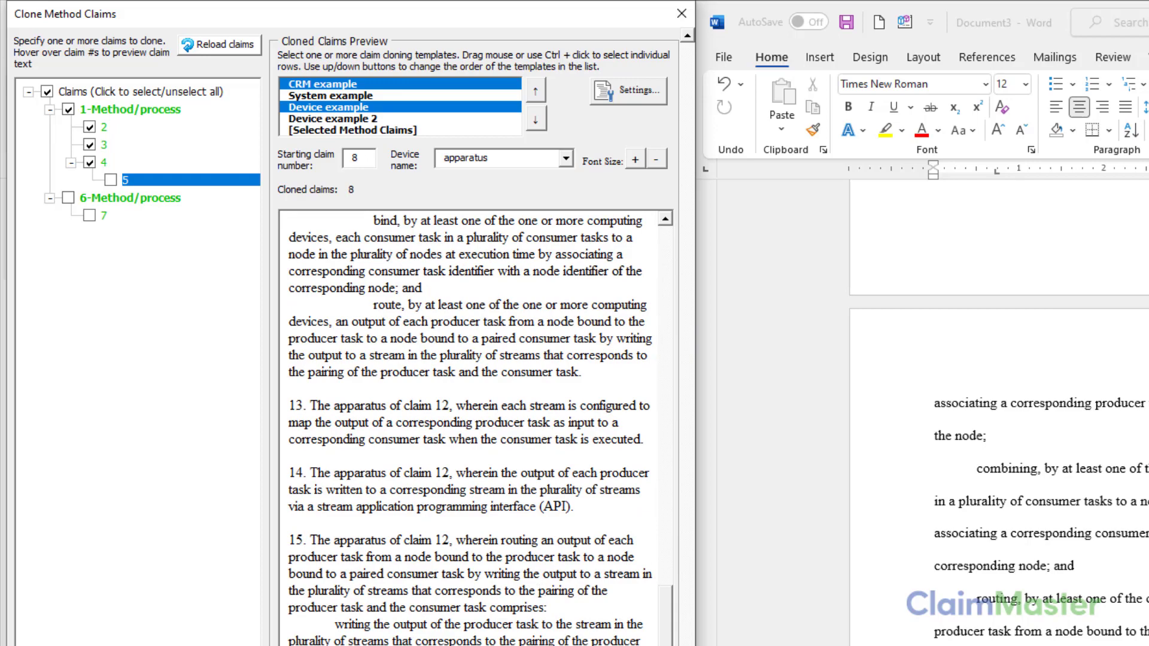
pyautogui.moveTo(665, 593); pyautogui.dragTo(666, 411)
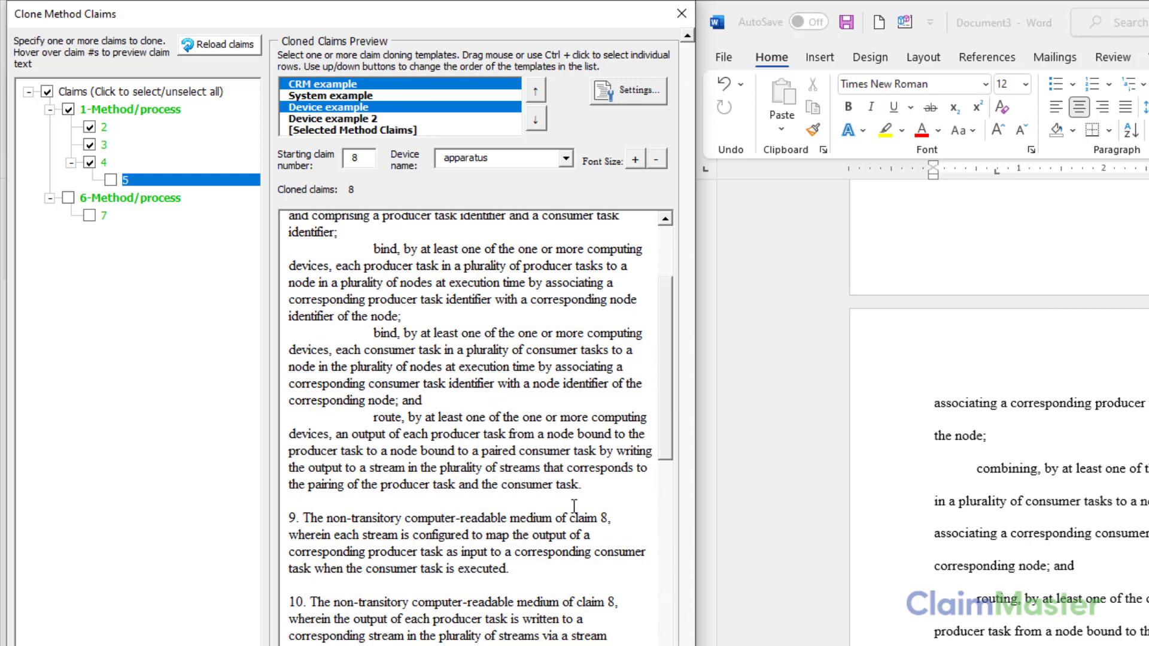
pyautogui.moveTo(664, 413); pyautogui.dragTo(664, 374)
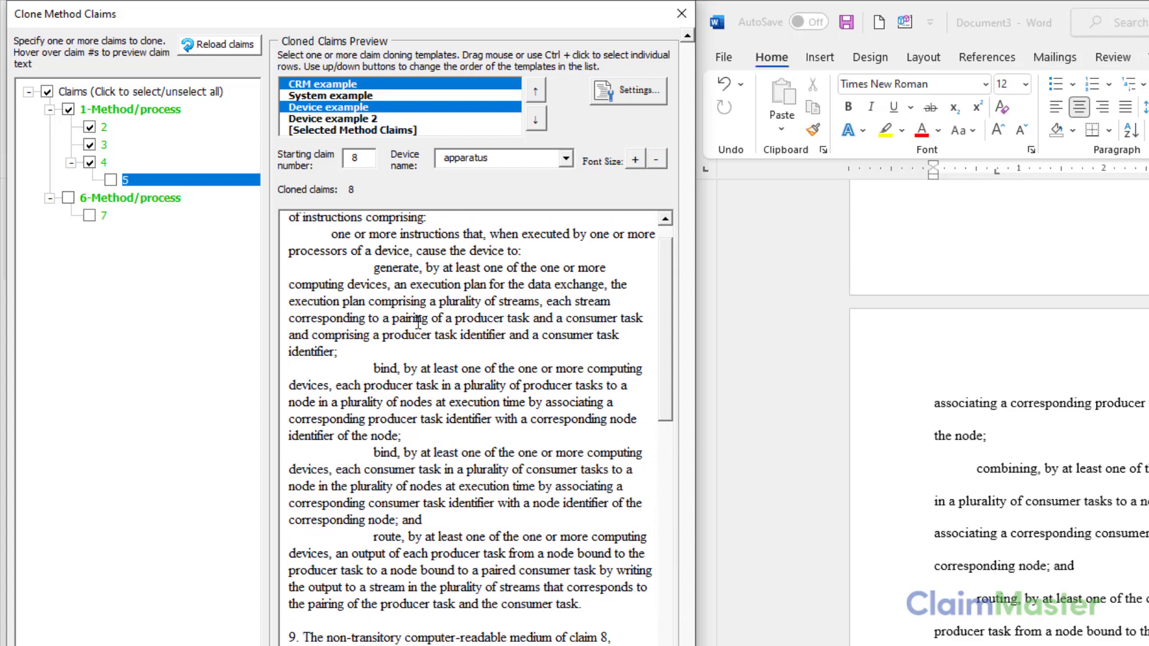
pyautogui.scroll(1, 659, 284)
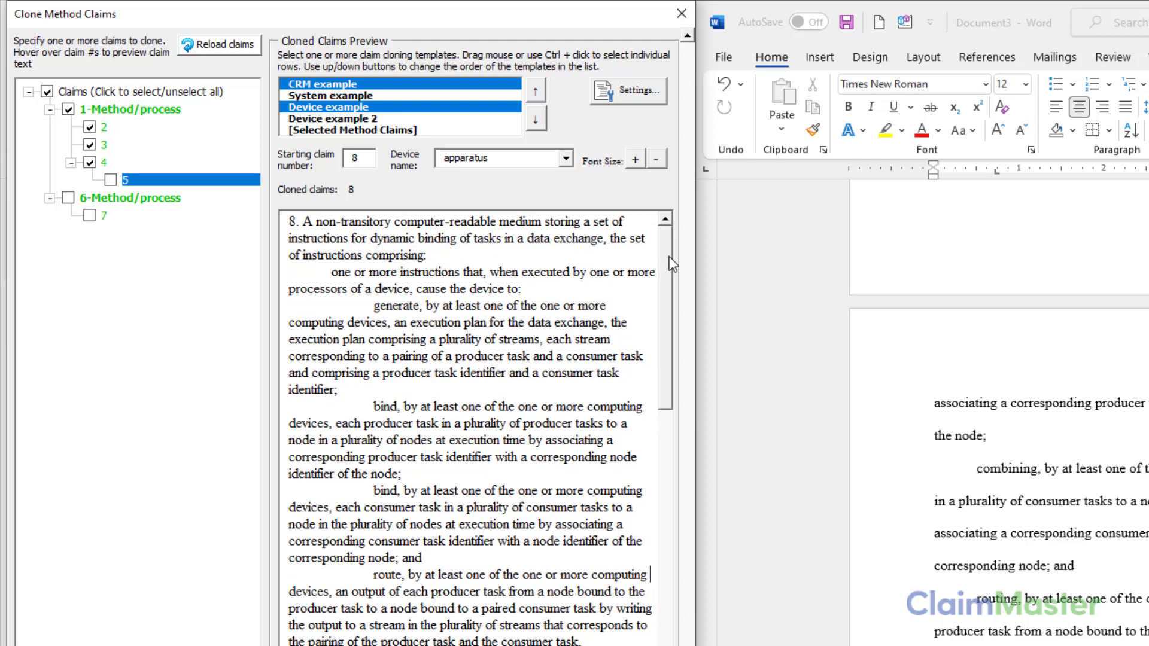
pyautogui.moveTo(663, 311); pyautogui.dragTo(668, 643)
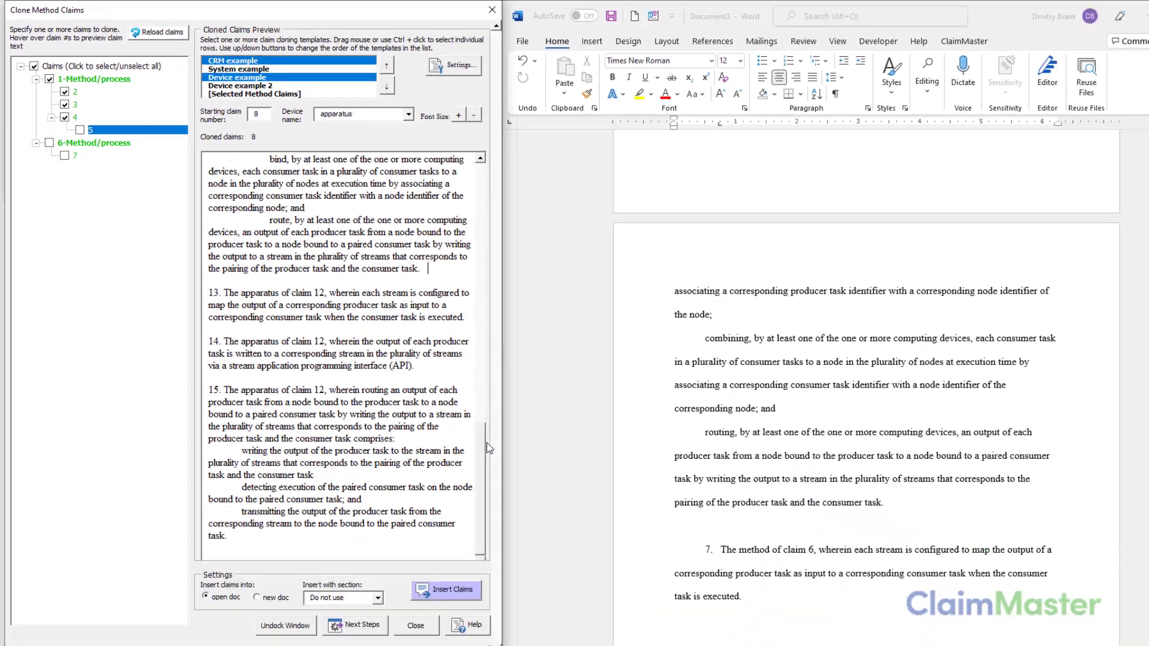
pyautogui.scroll(5, 670, 357)
pyautogui.scroll(5, 454, 241)
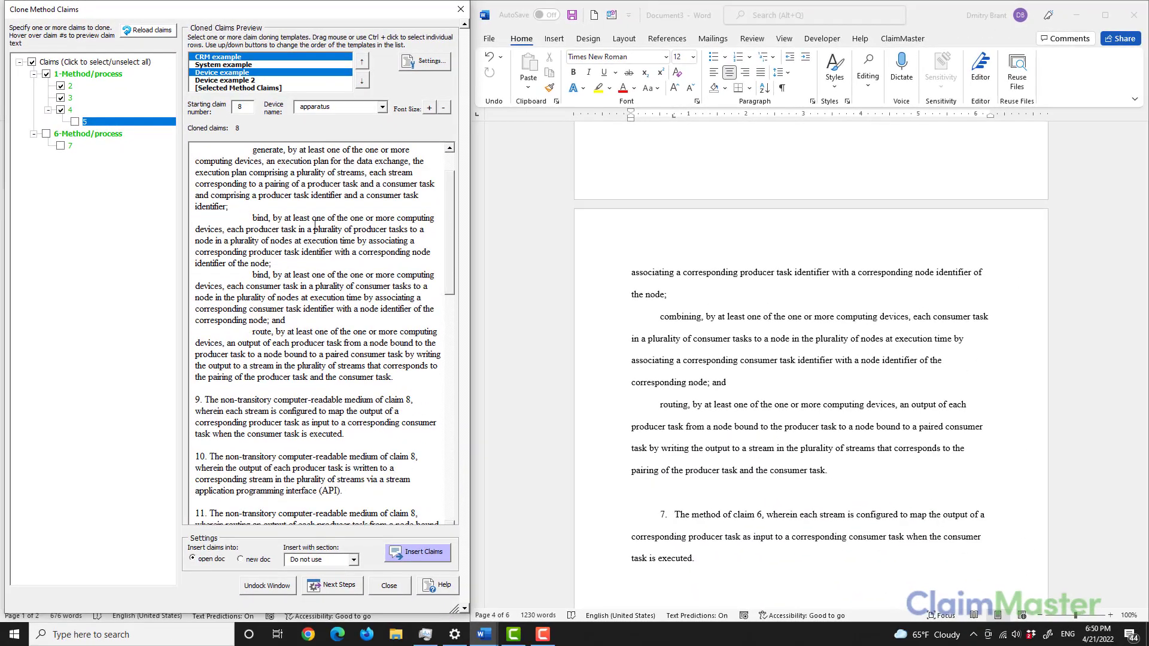
# Insert the cloned claims into the open application document and check them after claim 7.
pyautogui.click(417, 552)
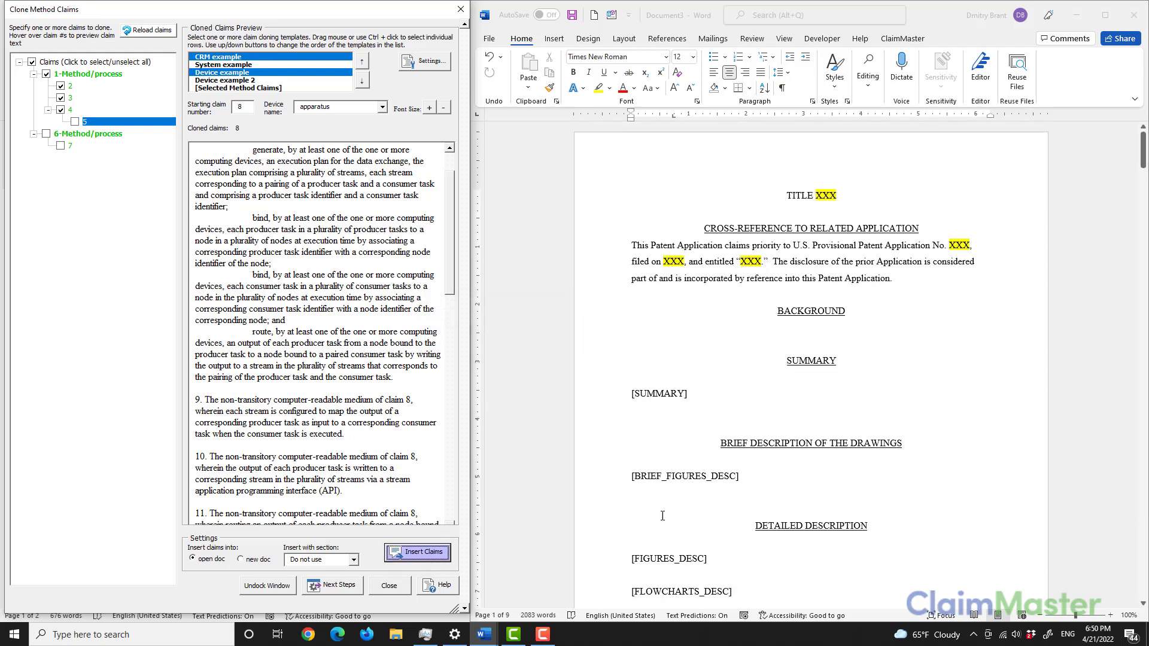
pyautogui.moveTo(1143, 149); pyautogui.dragTo(1142, 481)
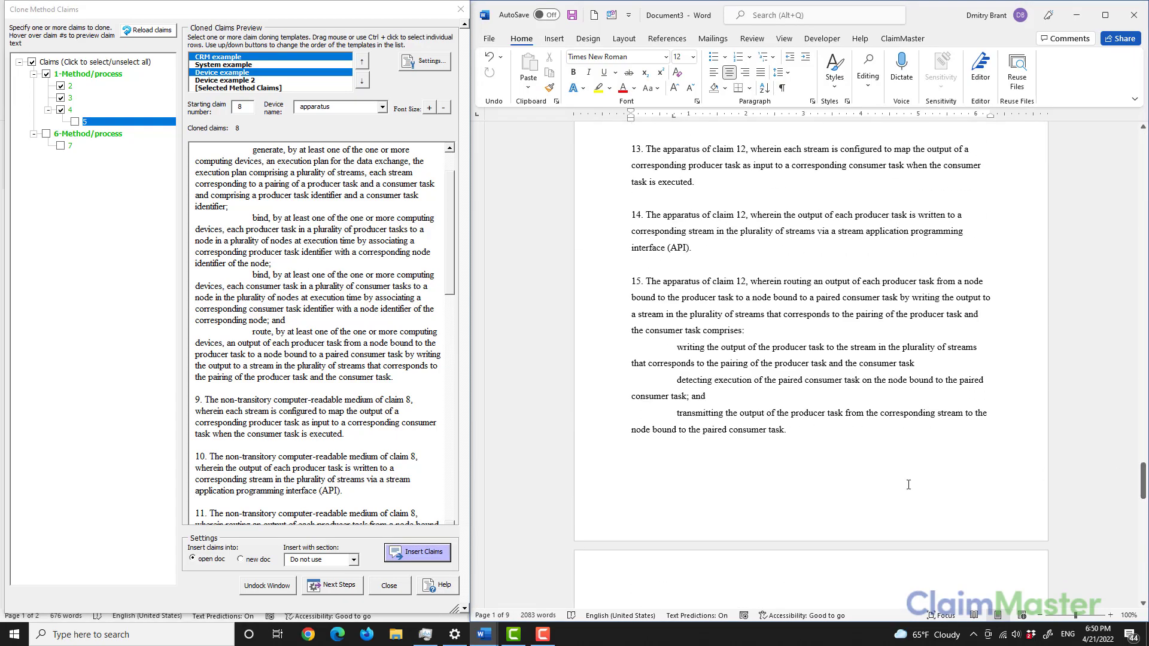
pyautogui.click(789, 465)
pyautogui.scroll(15, 838, 454)
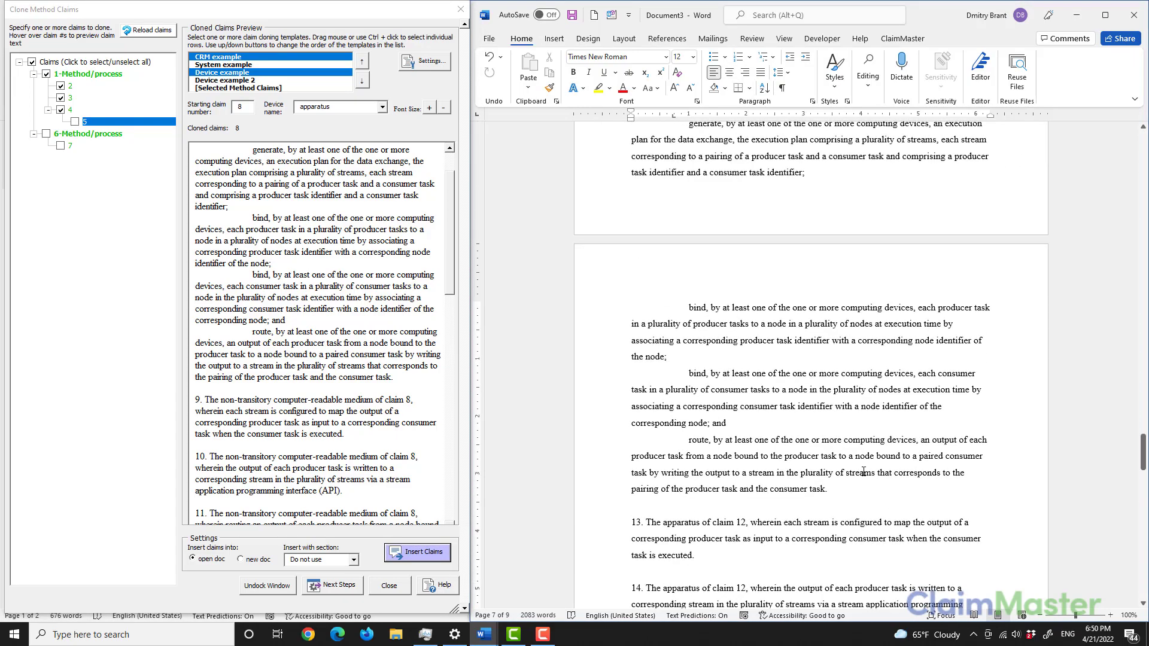
pyautogui.scroll(5, 857, 448)
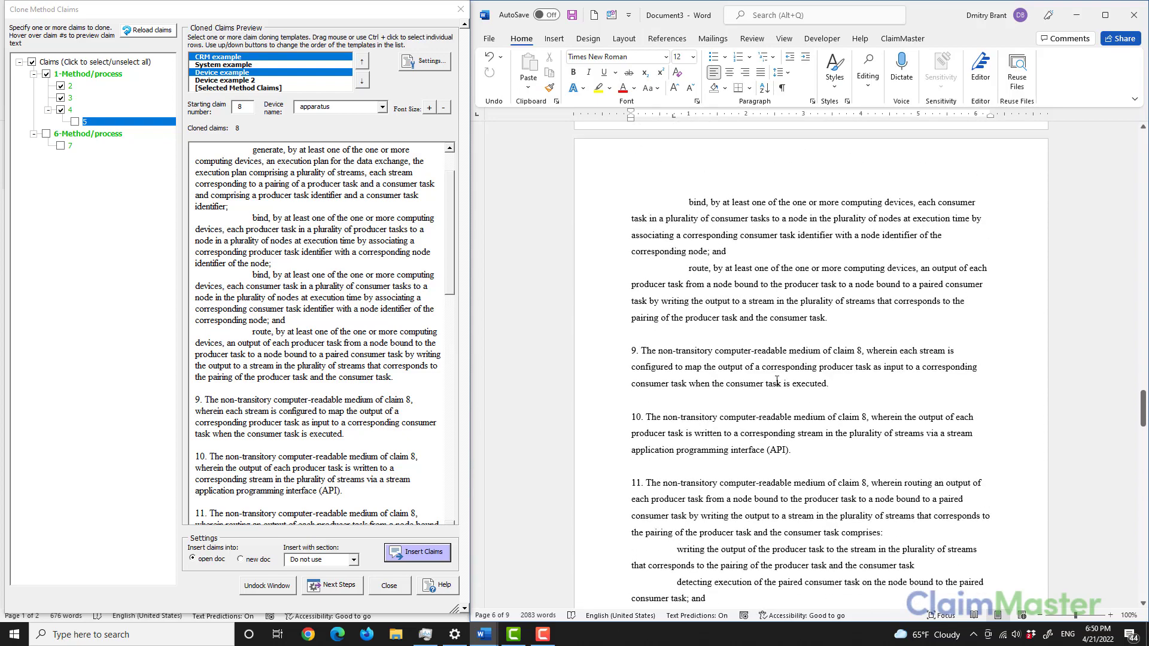
pyautogui.scroll(8, 753, 314)
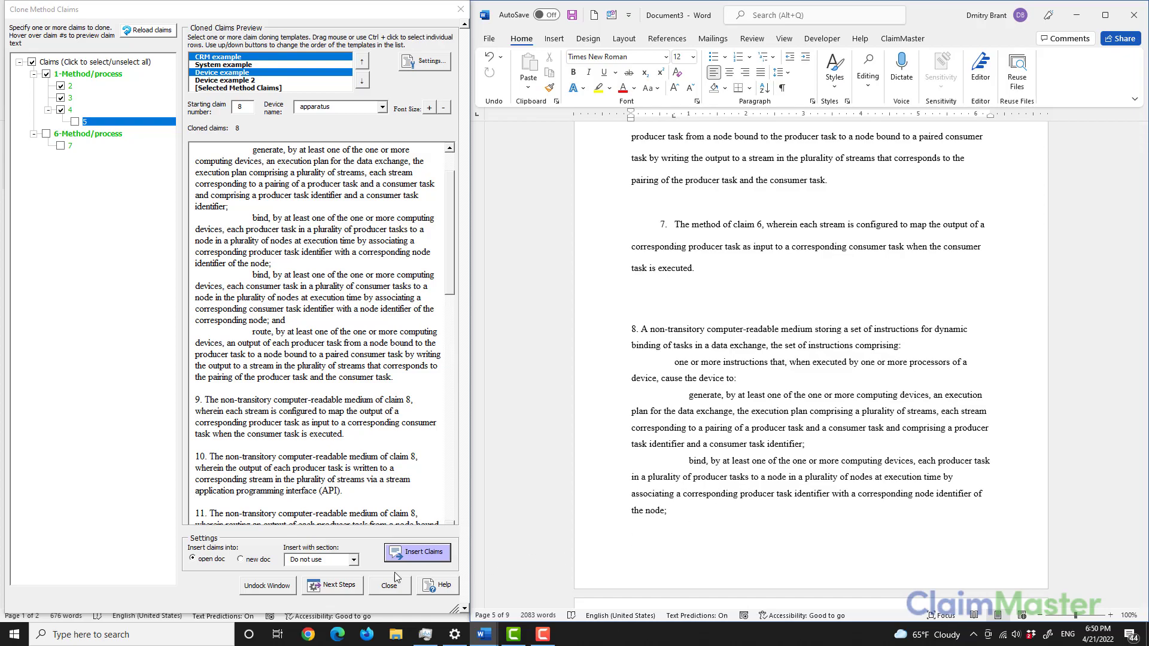
# Start the Add Summary section operation as the next patent drafting step.
pyautogui.click(347, 586)
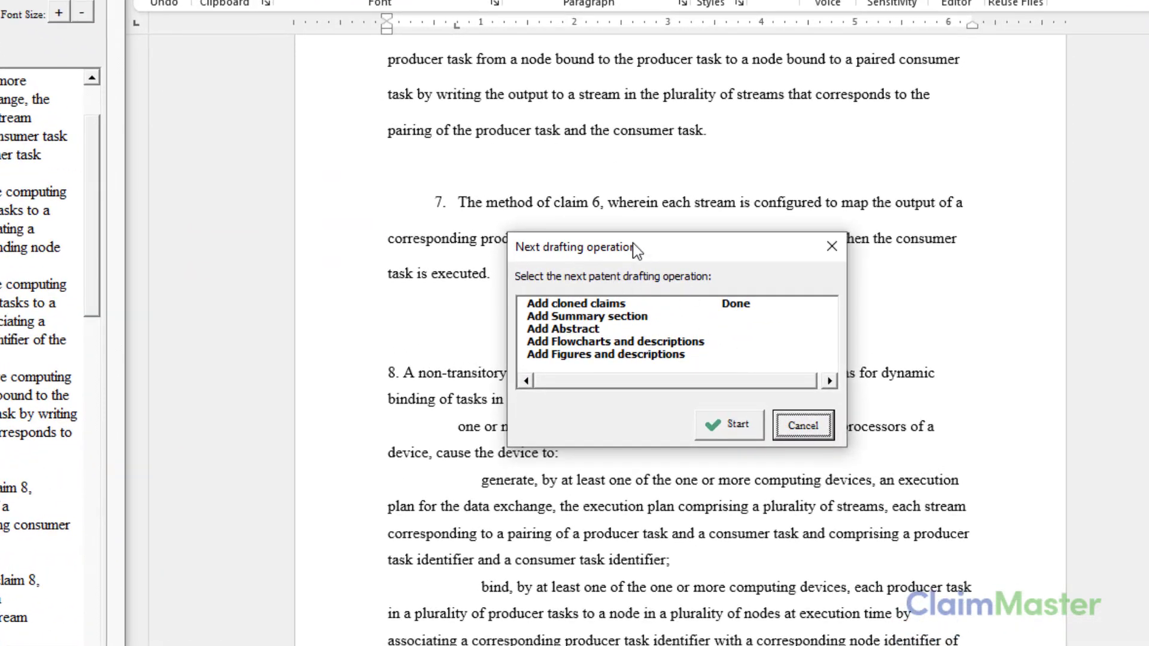
pyautogui.moveTo(636, 249); pyautogui.dragTo(603, 248)
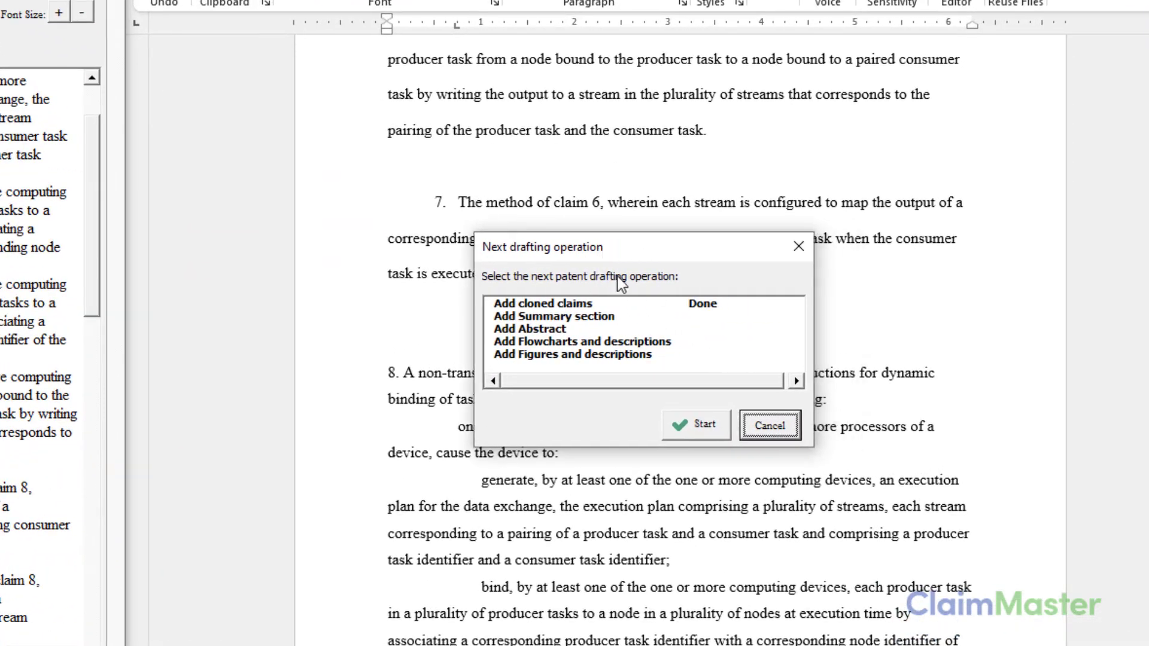
pyautogui.click(579, 316)
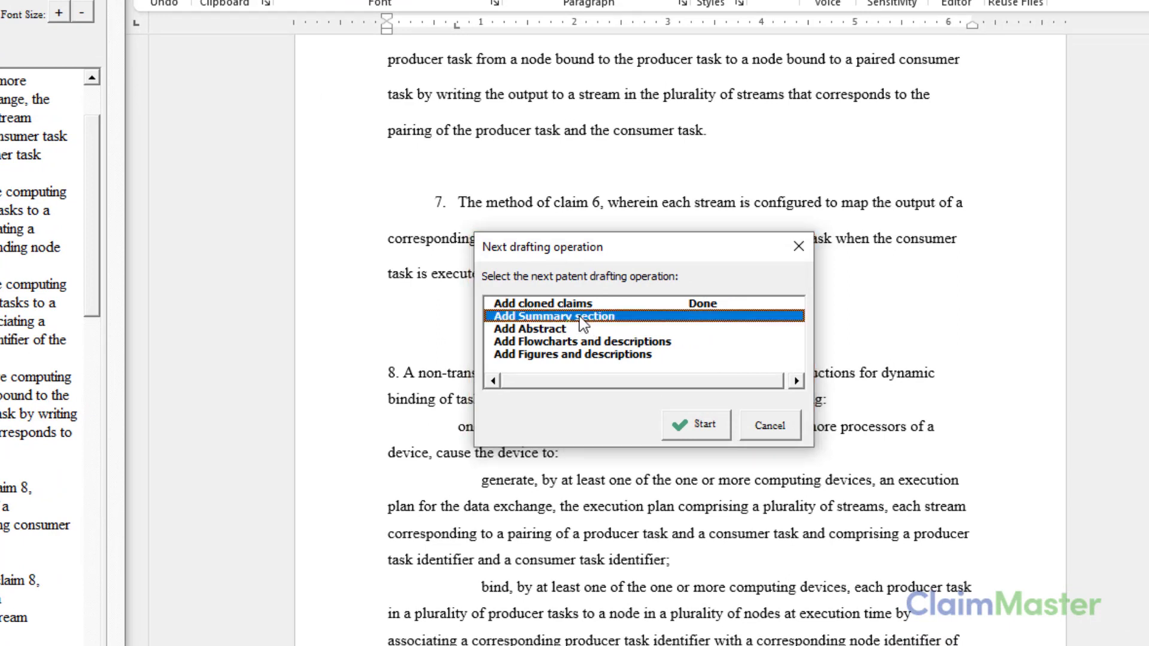
pyautogui.click(704, 435)
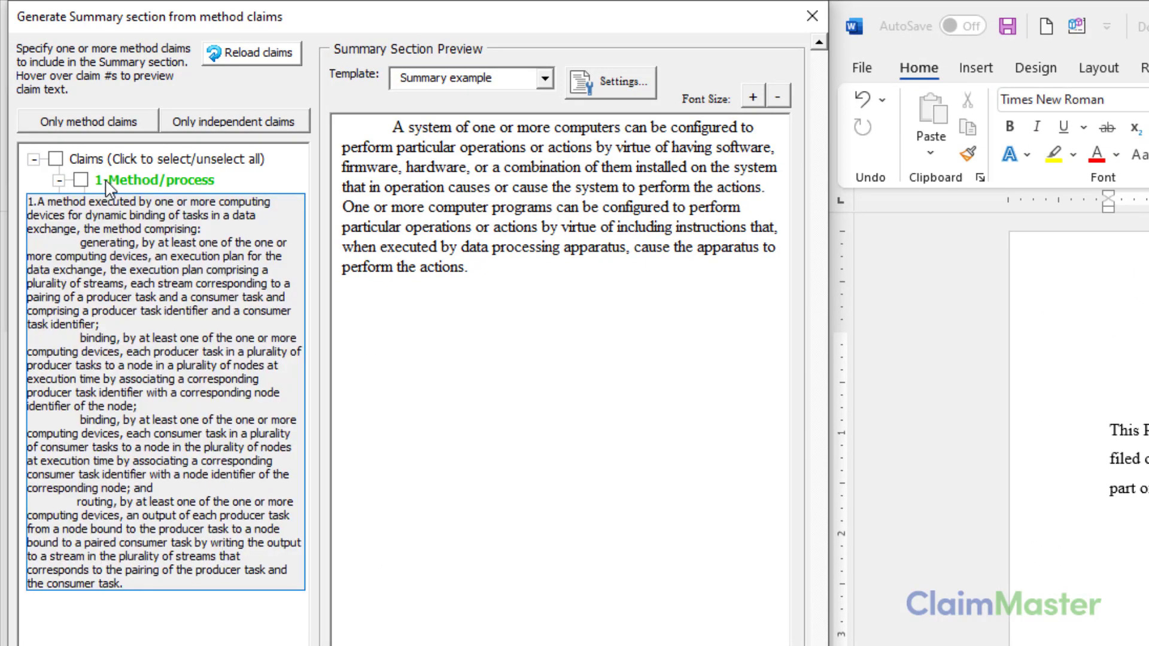
# Include all claims in the Summary section and review the generated preview text.
pyautogui.moveTo(187, 228)
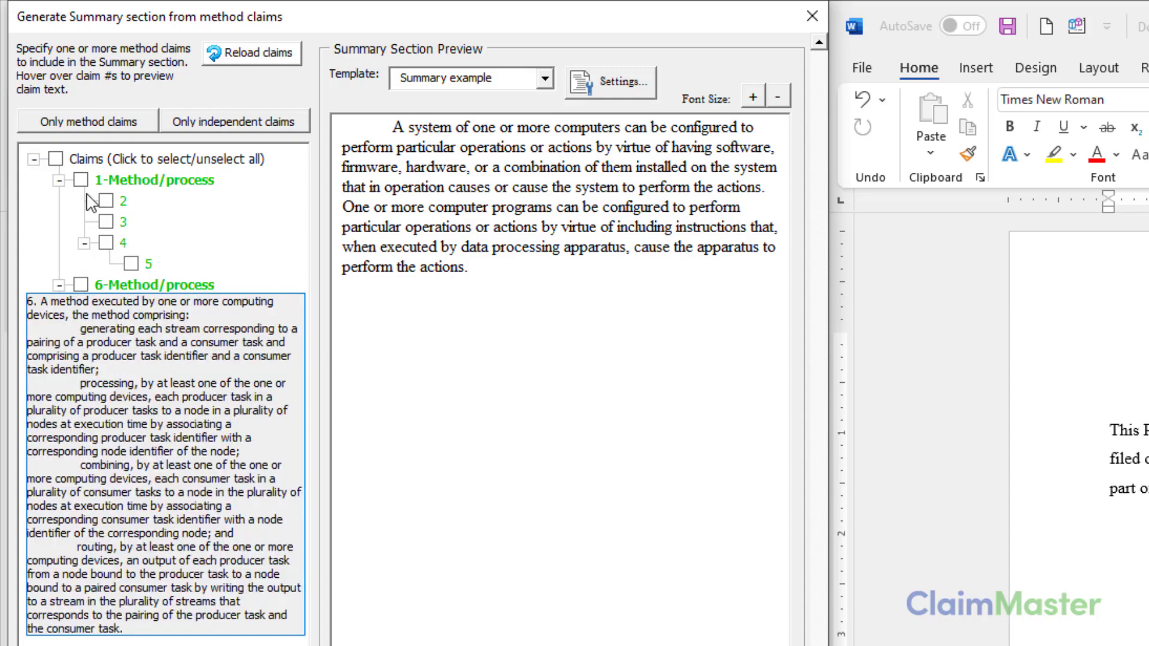
pyautogui.click(82, 181)
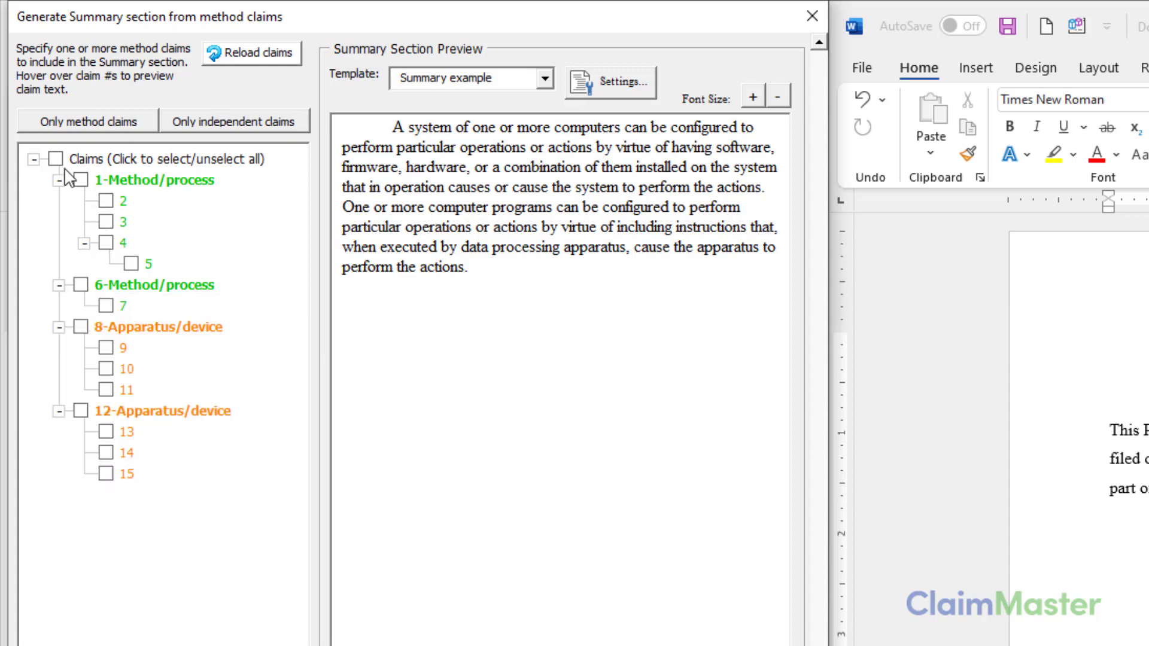
pyautogui.click(55, 160)
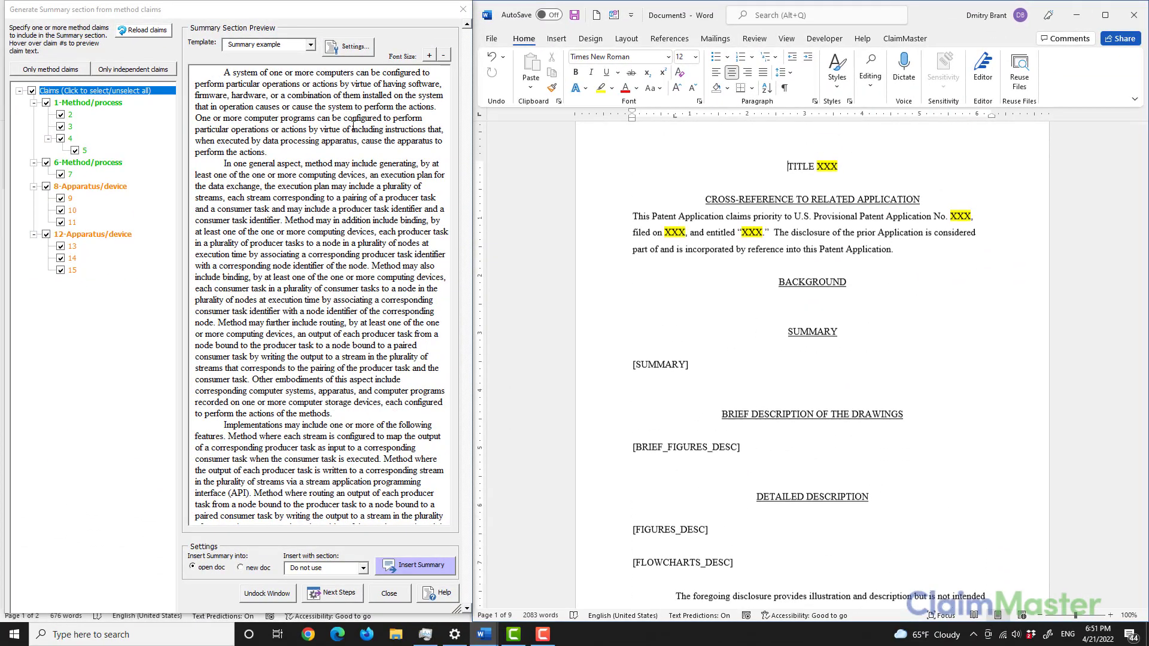
pyautogui.moveTo(443, 472); pyautogui.dragTo(443, 93)
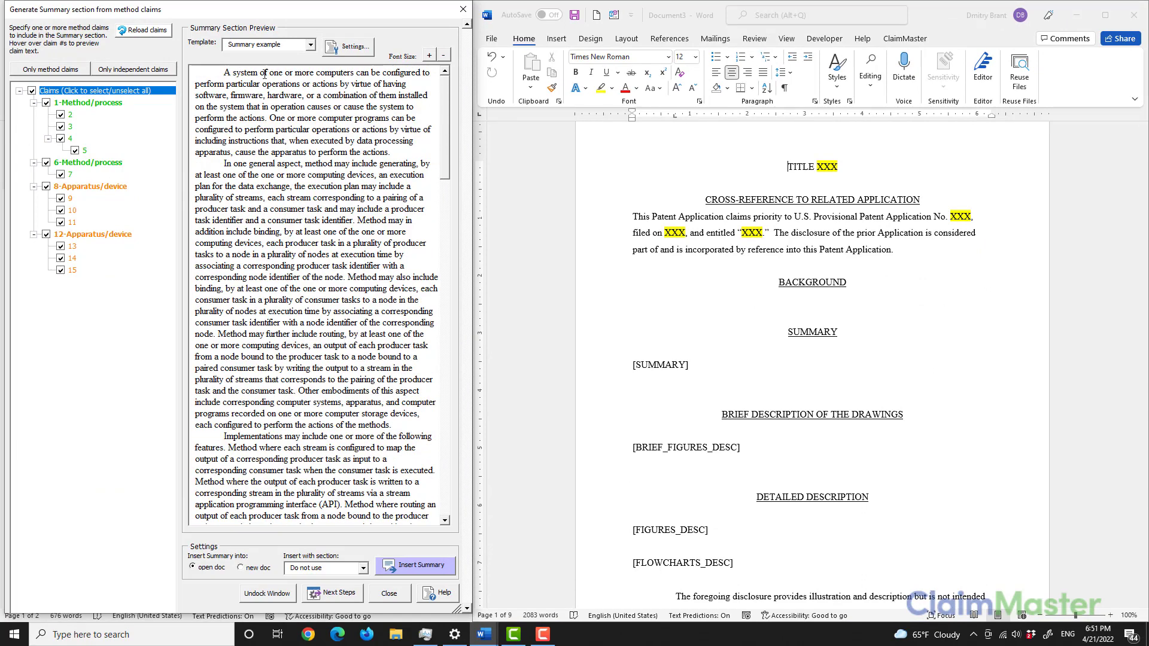
# Switch the summary template to Summary example 2 and insert the Summary into the open document.
pyautogui.click(310, 45)
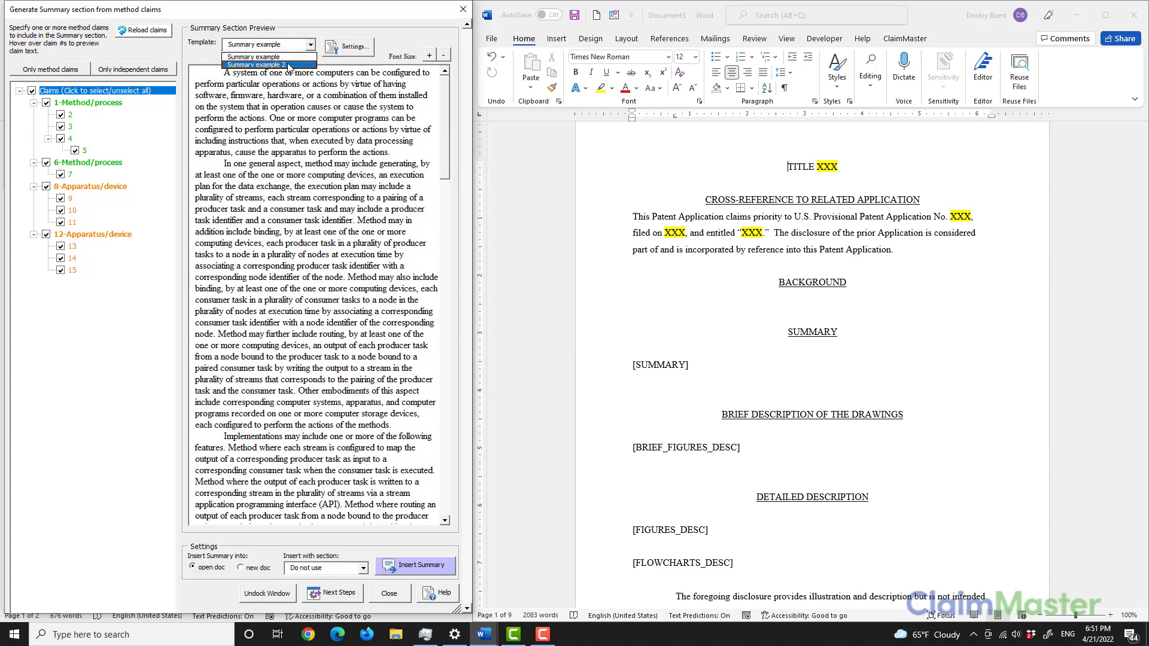
pyautogui.click(289, 65)
pyautogui.click(444, 120)
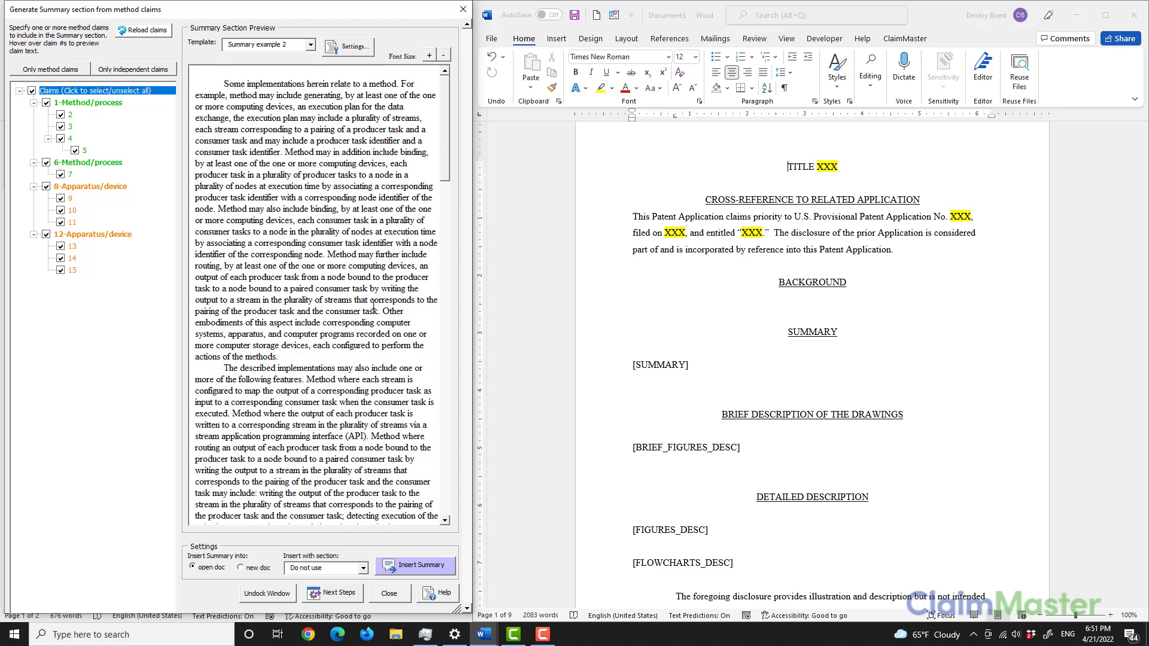
pyautogui.click(438, 570)
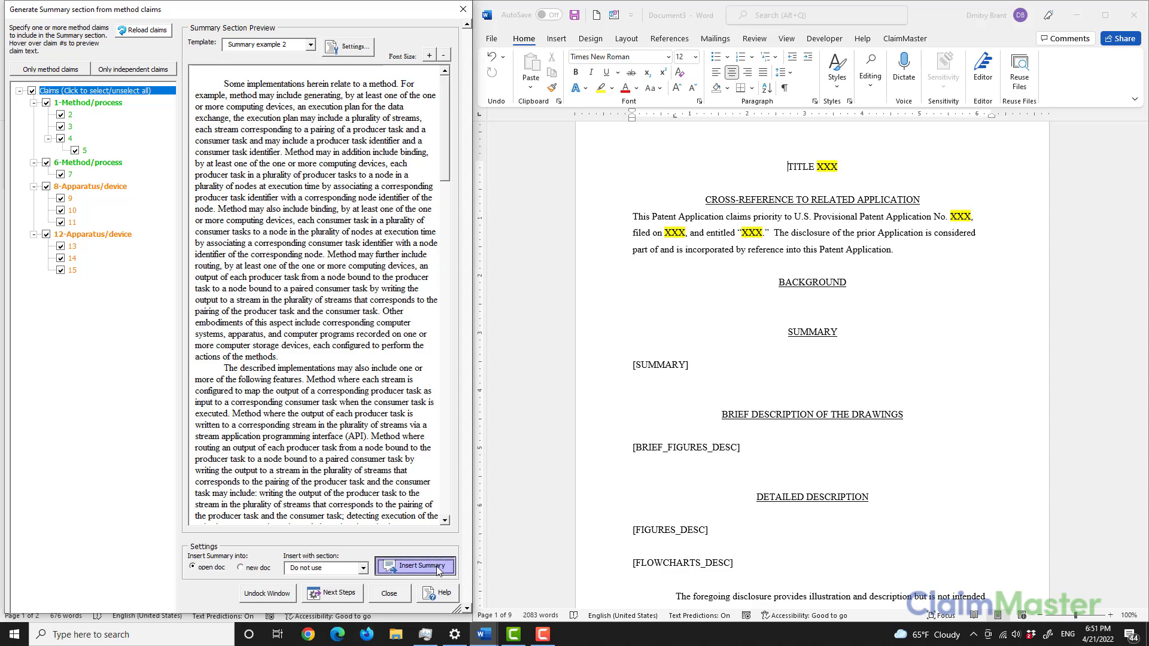
# Start the Add Abstract operation as the next patent drafting step.
pyautogui.click(322, 595)
pyautogui.click(745, 303)
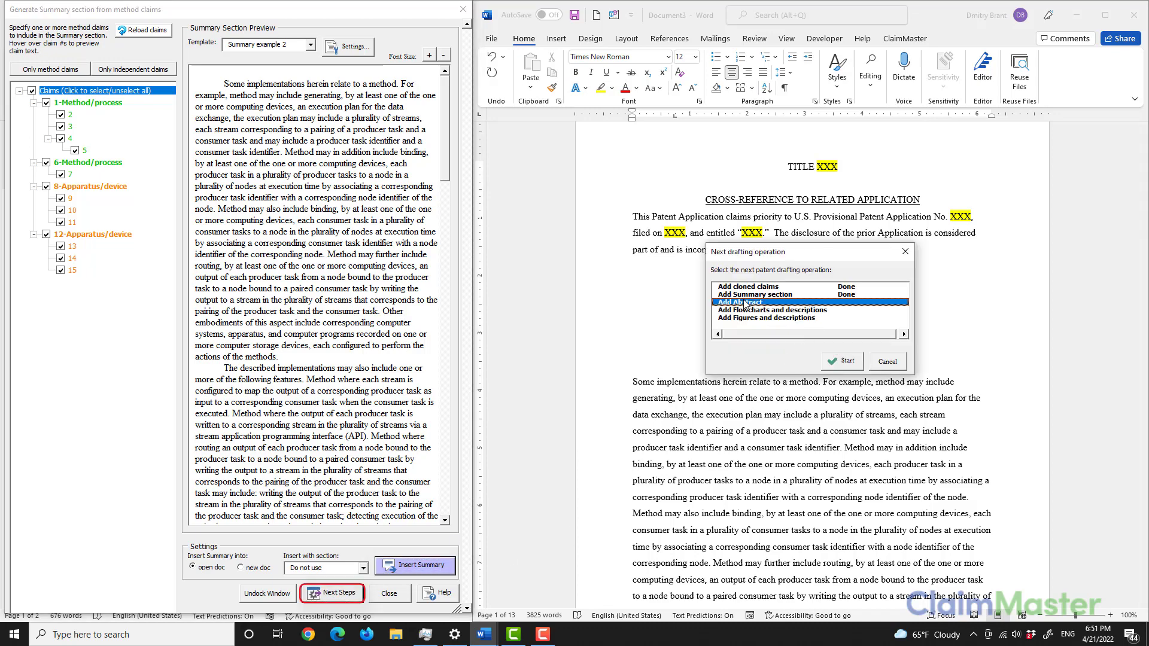
pyautogui.click(842, 362)
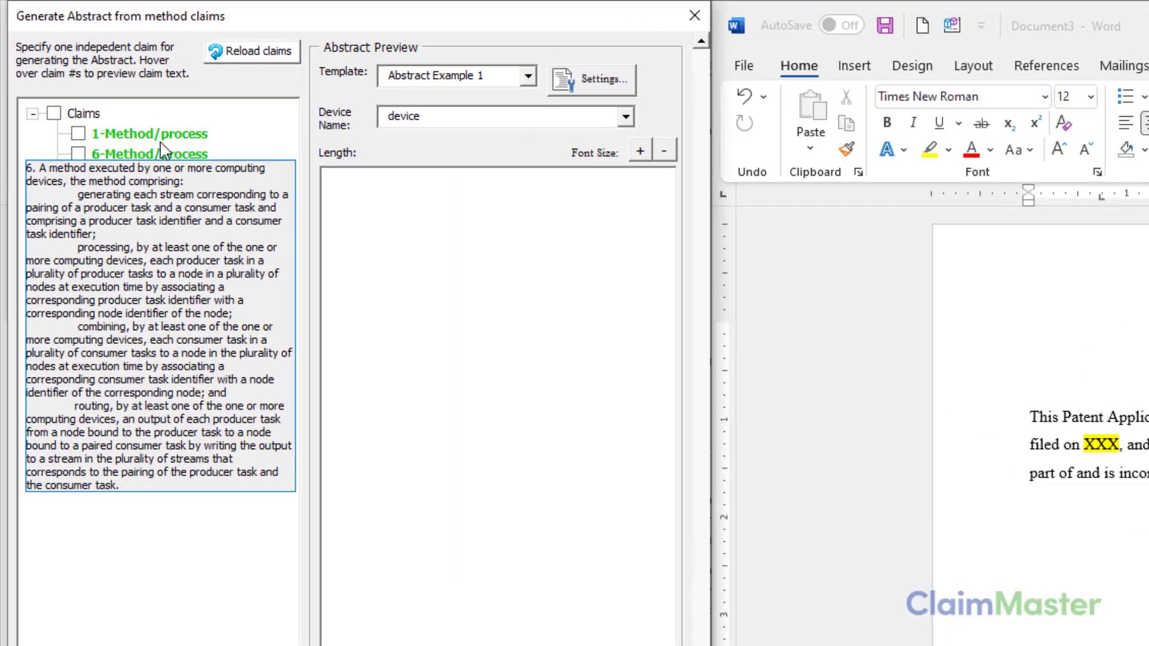
# Base the Abstract on independent claim 12 and set its device name to apparatus.
pyautogui.moveTo(93, 79)
pyautogui.moveTo(154, 206)
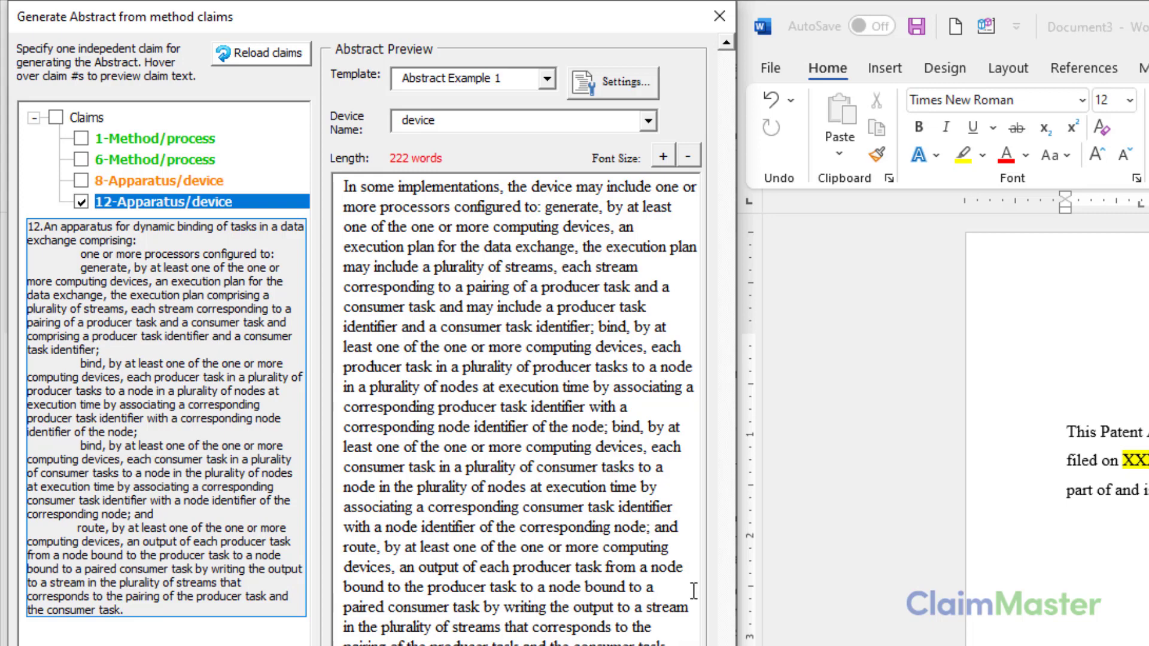
pyautogui.moveTo(670, 640); pyautogui.dragTo(467, 287)
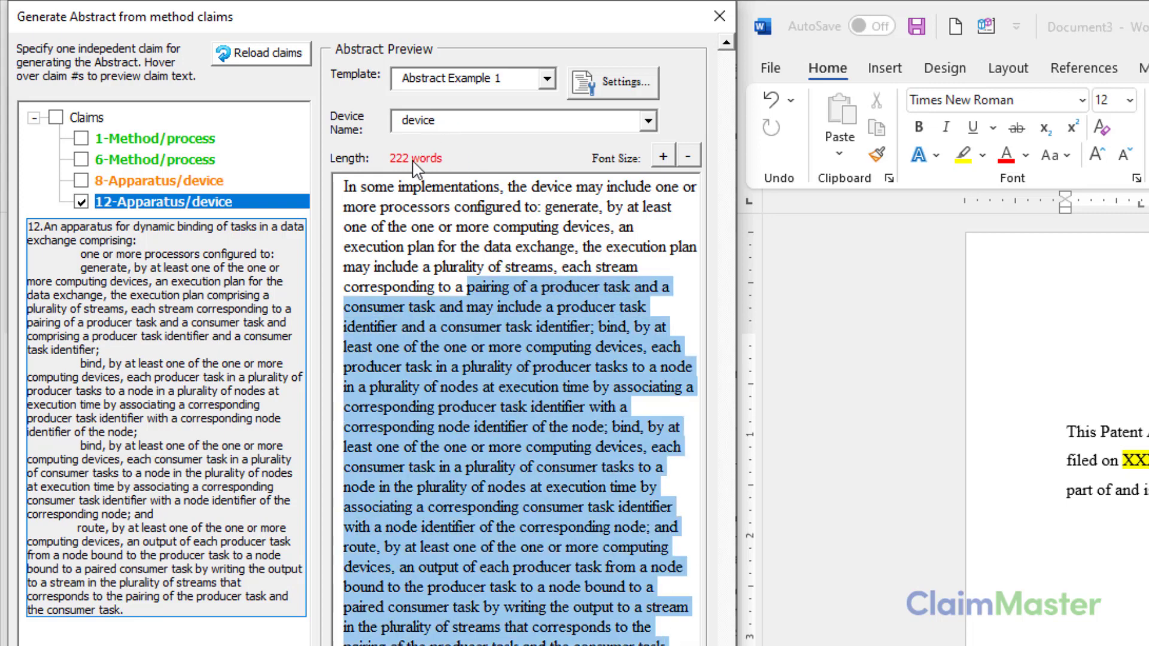
pyautogui.click(648, 120)
pyautogui.click(480, 155)
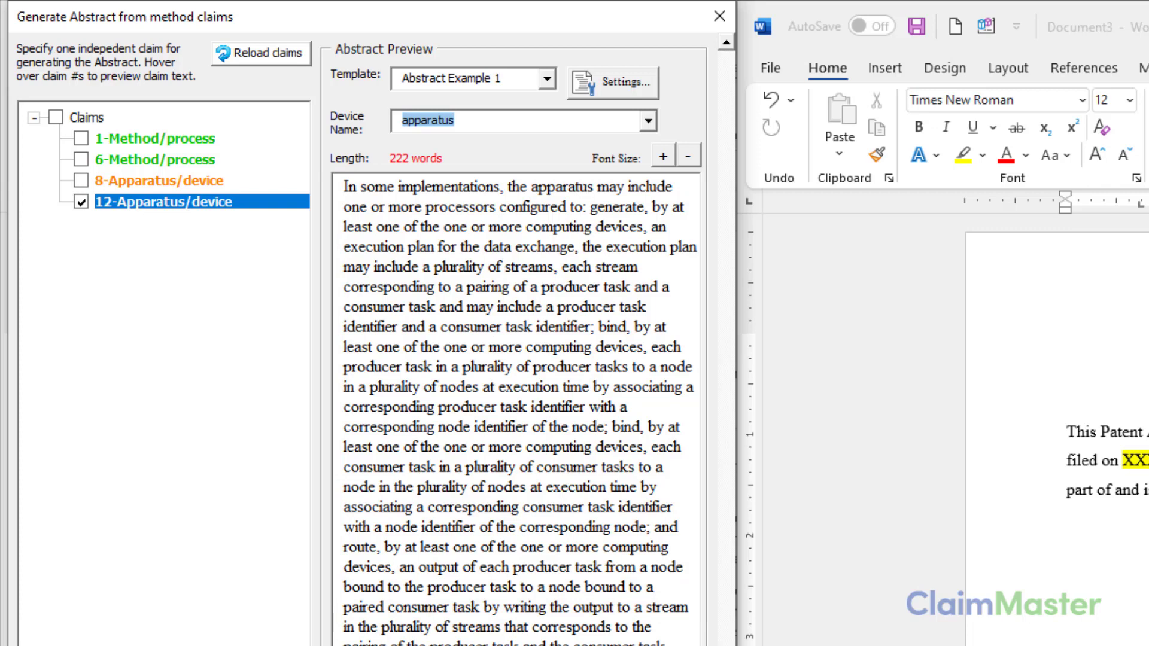
# Apply the Abstract Example 2 template and insert the Abstract into the open document.
pyautogui.click(547, 78)
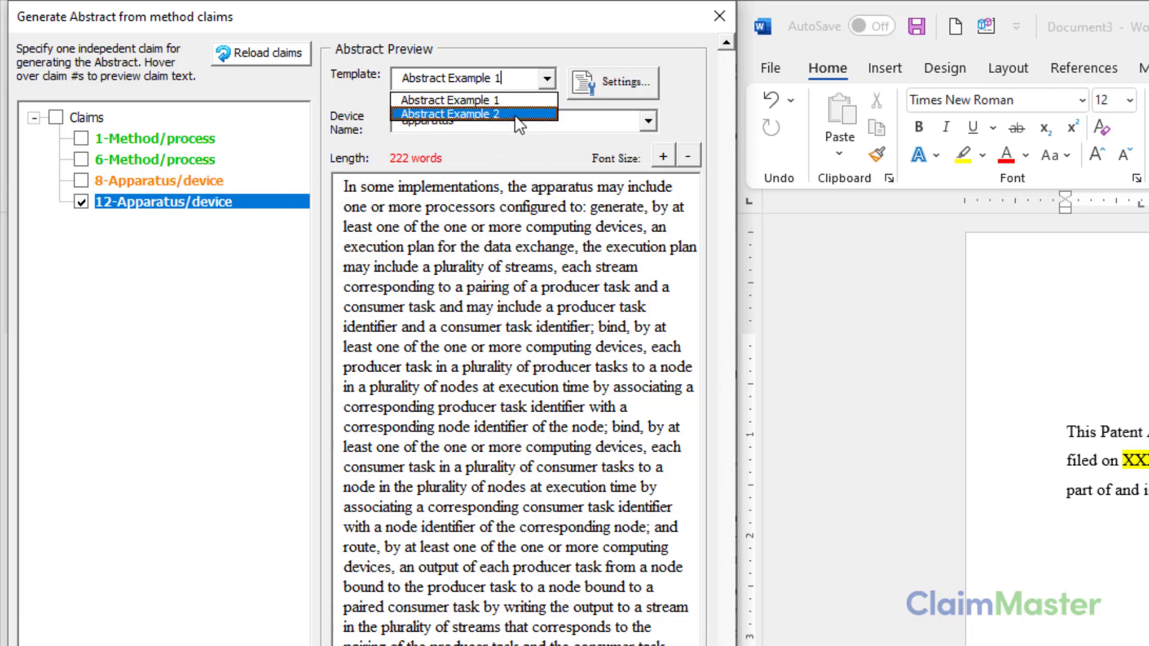
pyautogui.click(518, 114)
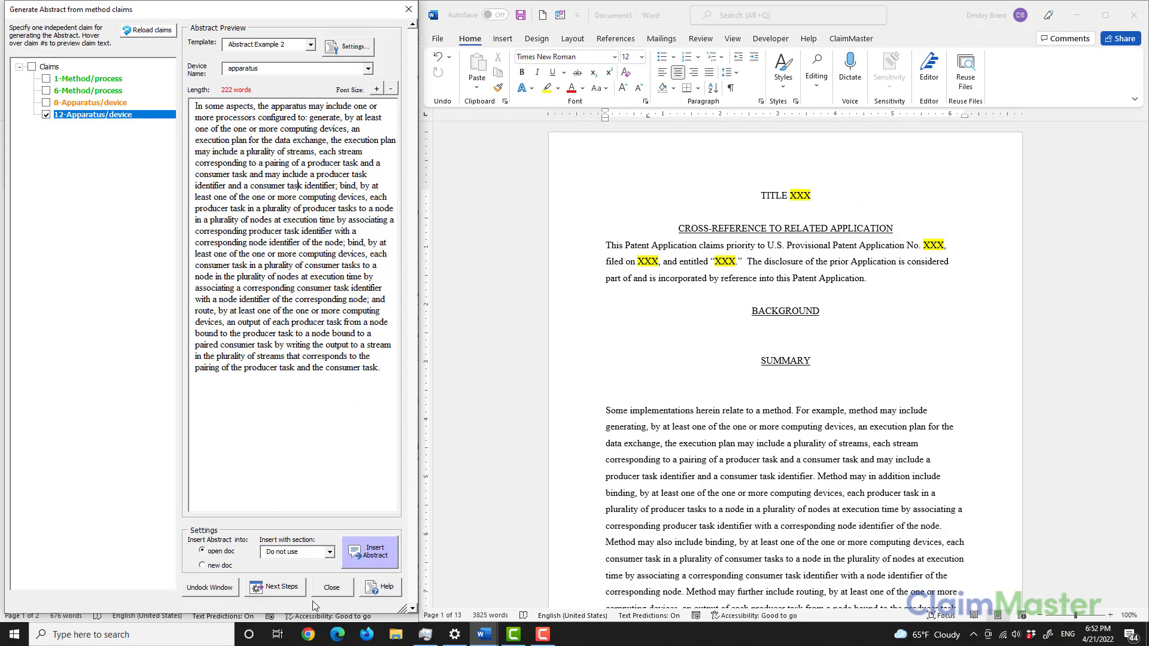
pyautogui.click(370, 552)
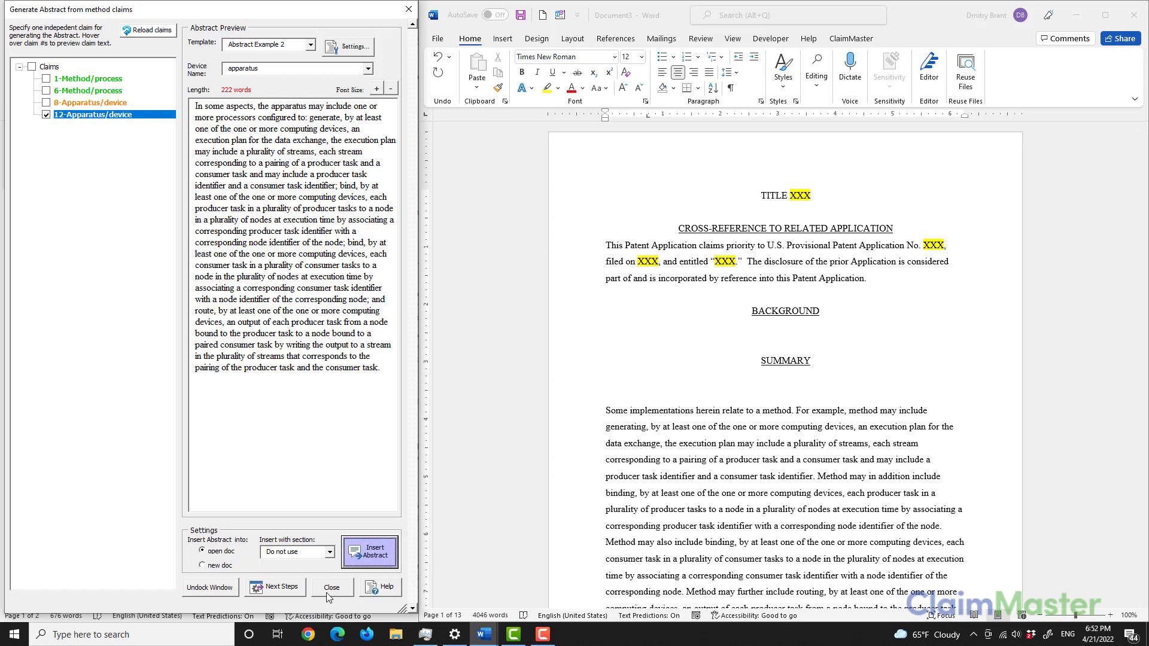
# Start the Add Flowcharts and descriptions operation as the next patent drafting step.
pyautogui.click(275, 587)
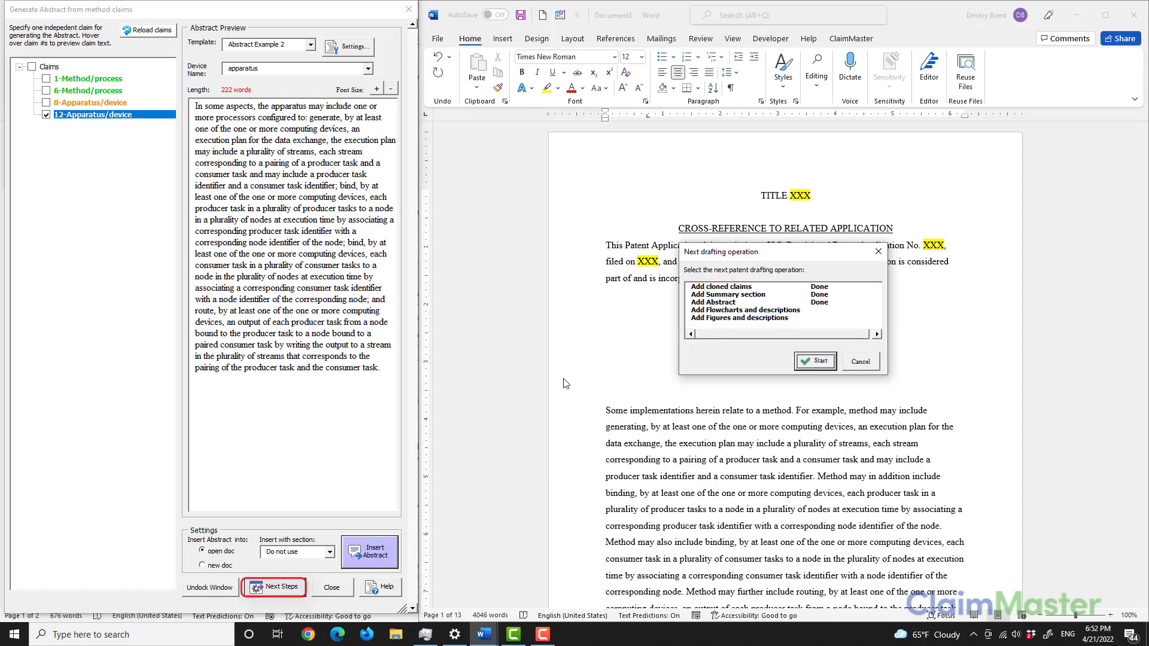
pyautogui.click(755, 311)
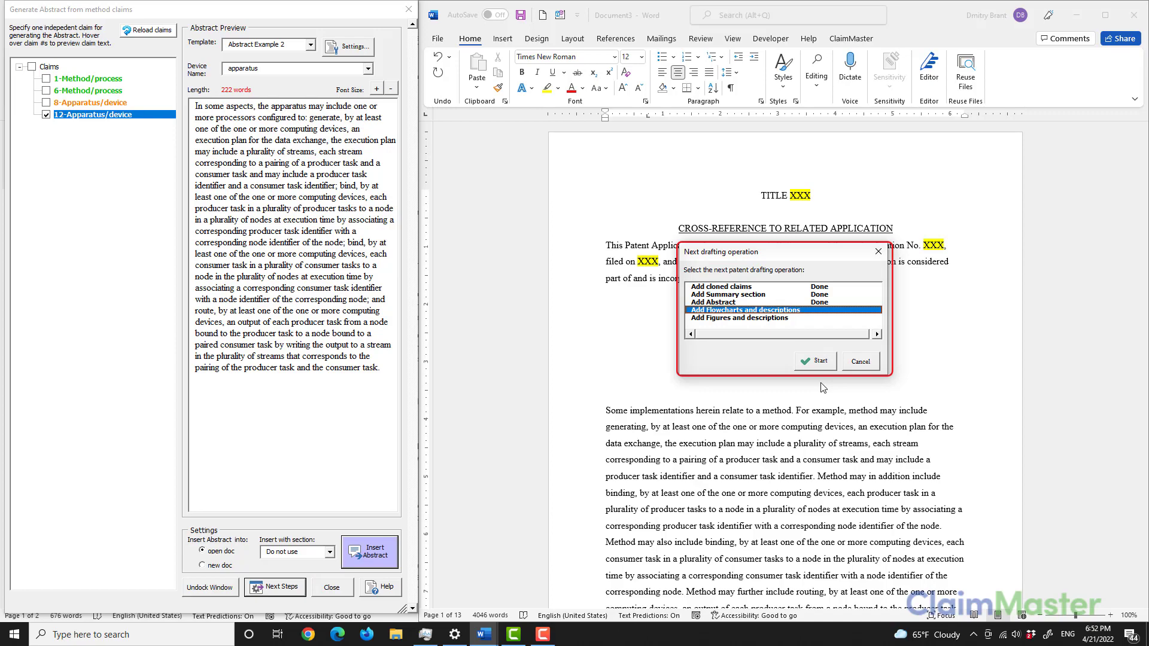
pyautogui.click(820, 365)
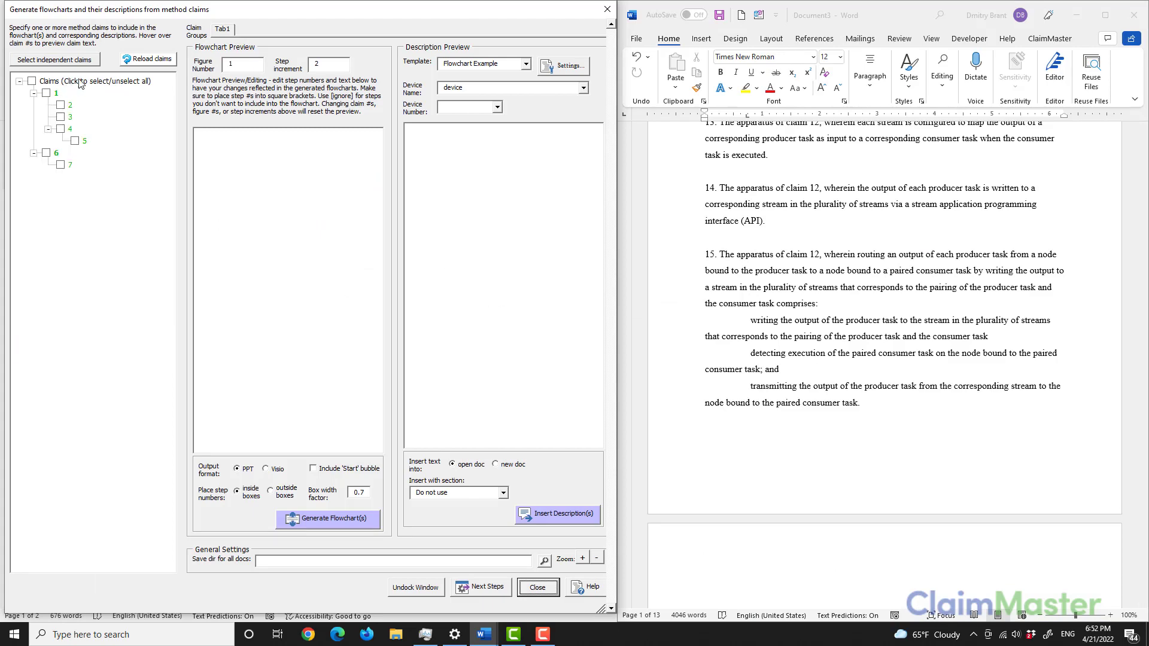
# Select only the independent claims for the flowcharts and compare the previews of the claim 1 and claim 6 groups.
pyautogui.moveTo(111, 106)
pyautogui.click(72, 60)
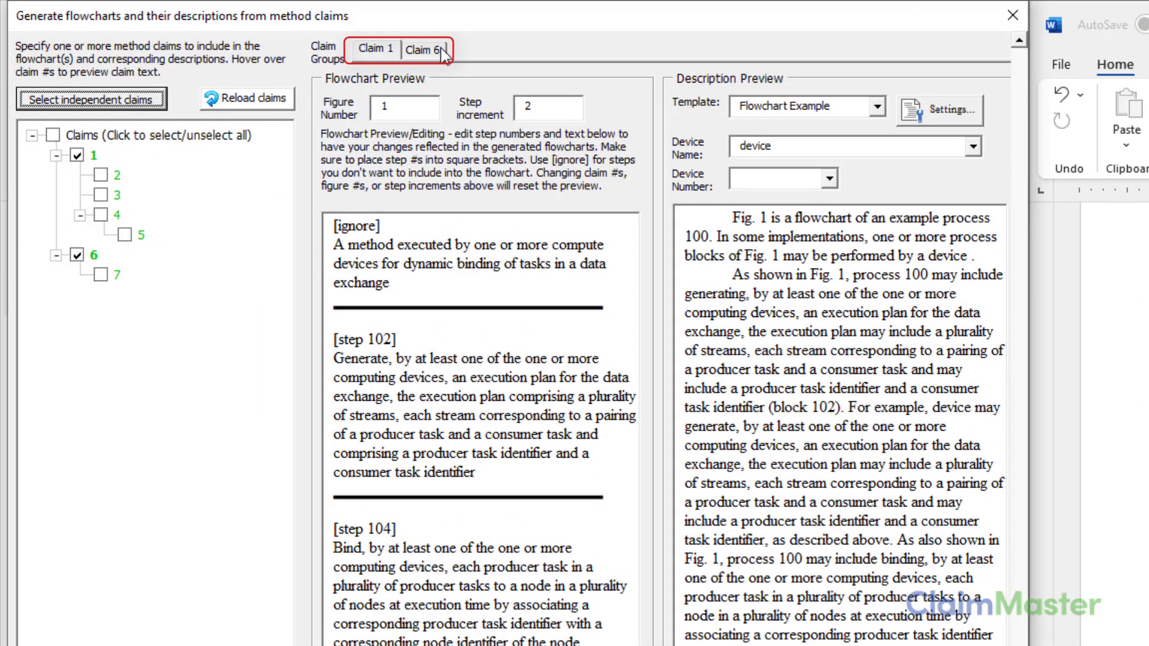
pyautogui.click(422, 50)
pyautogui.click(373, 51)
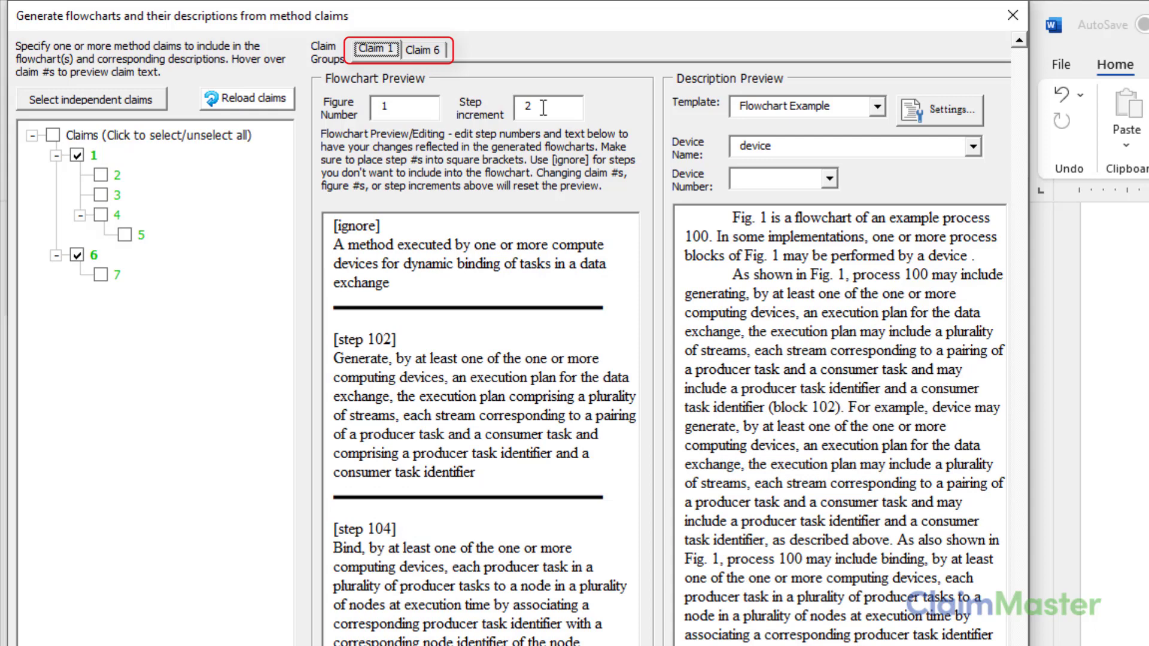
# Try including dependent claim 2 in the claim 1 flowchart group.
pyautogui.click(101, 174)
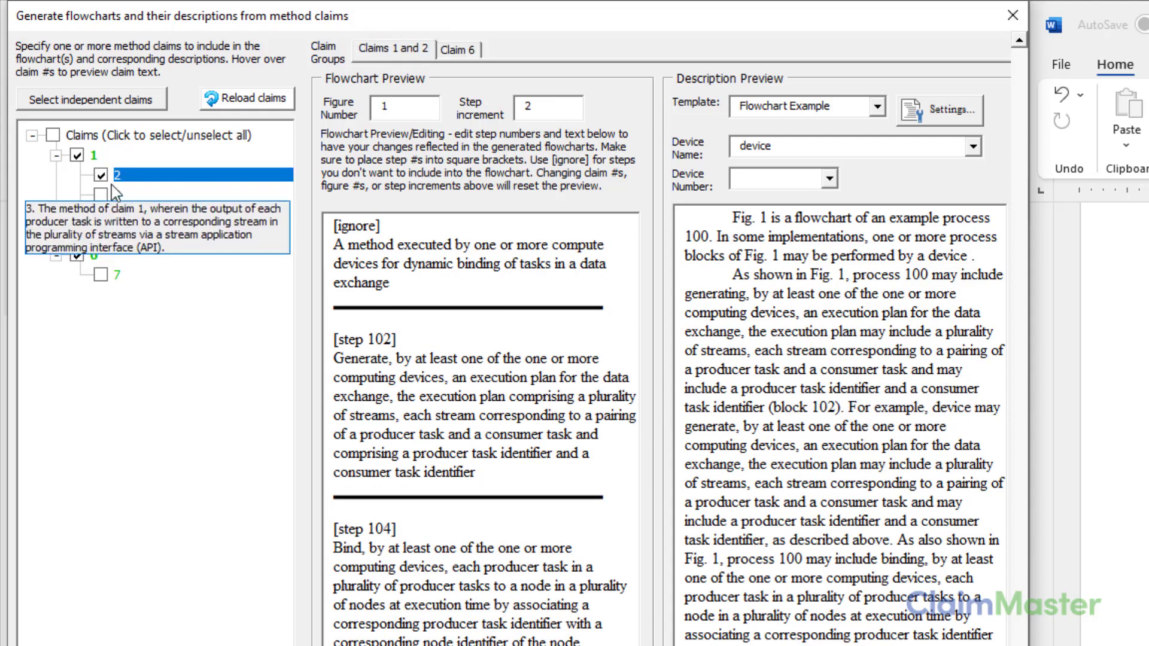
pyautogui.moveTo(190, 209)
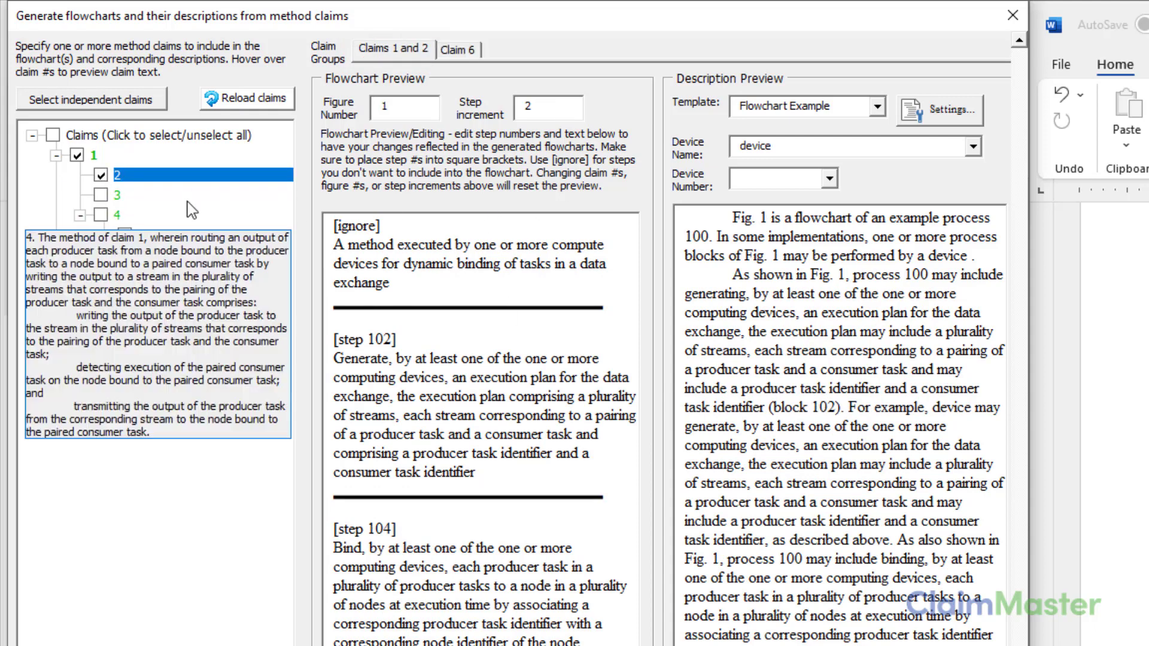
pyautogui.click(100, 175)
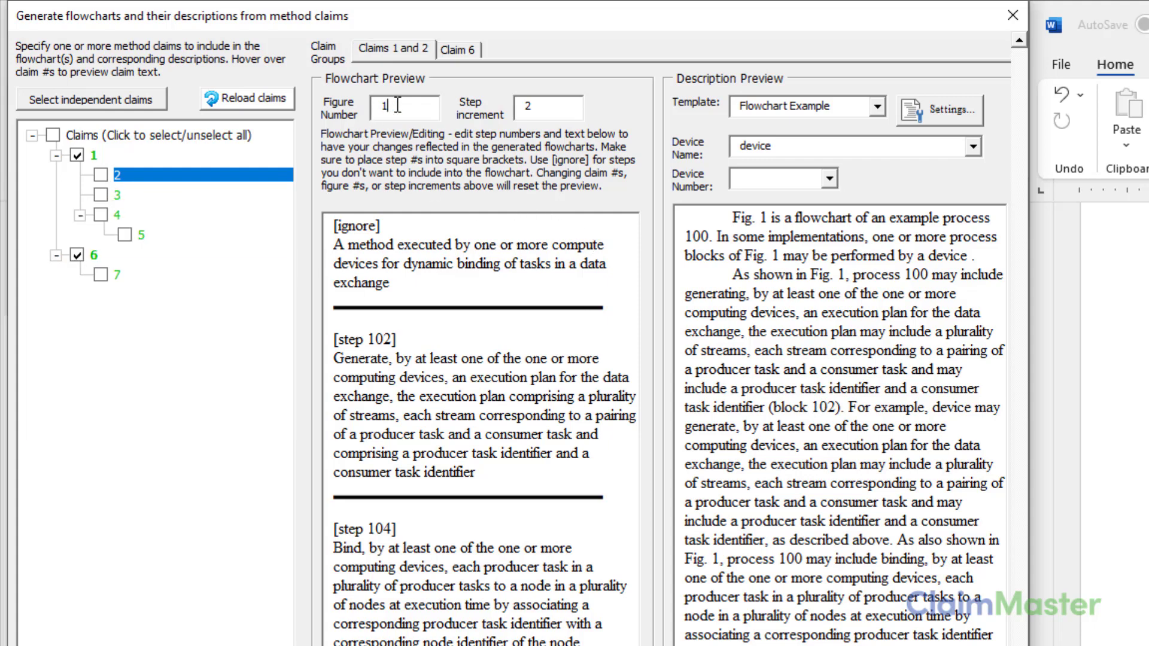
# Set the claim 1 flowchart's figure number to 3.
pyautogui.moveTo(395, 105); pyautogui.dragTo(359, 120)
pyautogui.write('3')
pyautogui.click(563, 112)
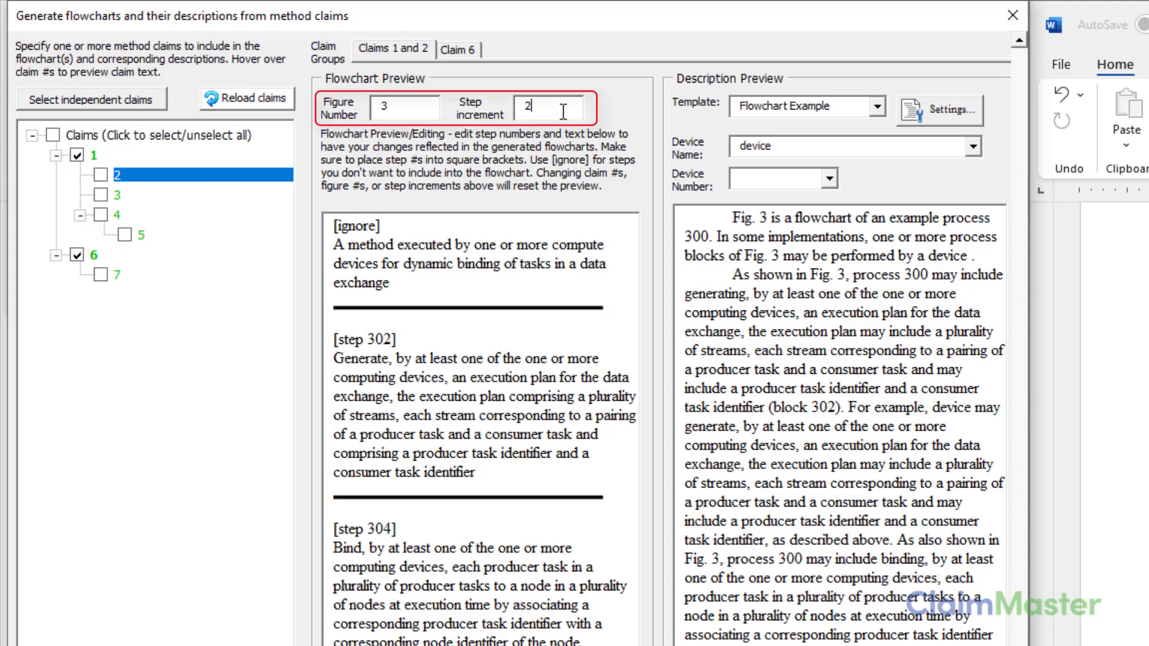
# Set the claim 1 flowchart's figure number to 4 and its step increment to 5.
pyautogui.click(370, 114)
pyautogui.write('4')
pyautogui.doubleClick(550, 108)
pyautogui.write('5')
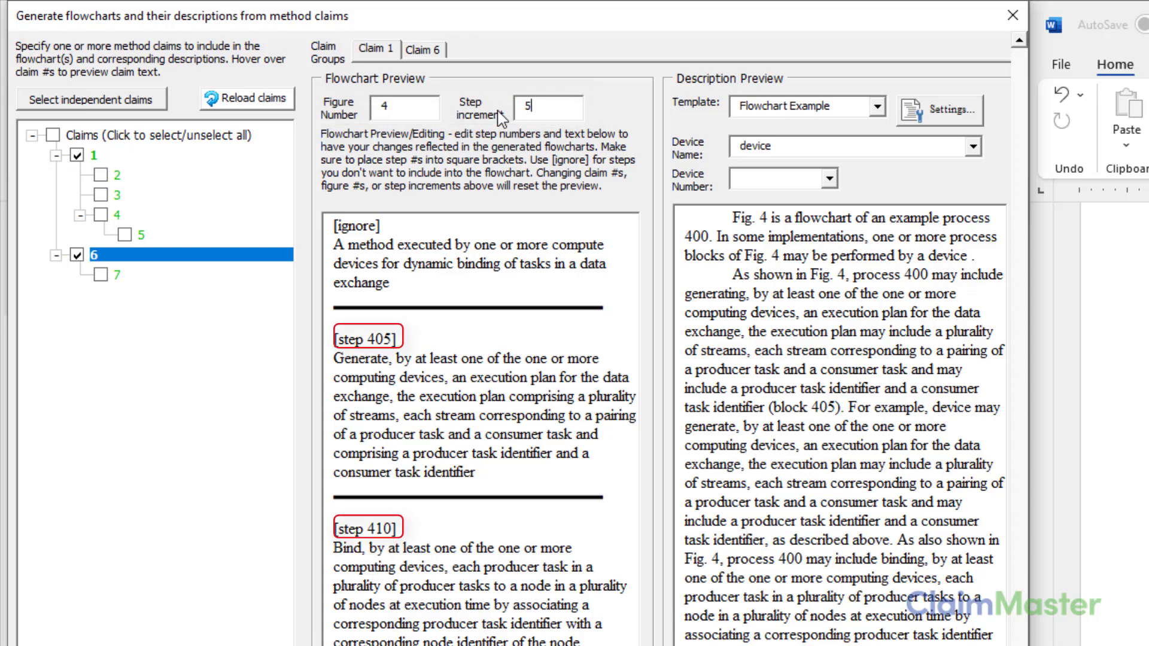
# Set the claim 6 flowchart's figure number to 5 and step increment to 5, and check the renumbered steps in its preview.
pyautogui.click(431, 48)
pyautogui.doubleClick(372, 112)
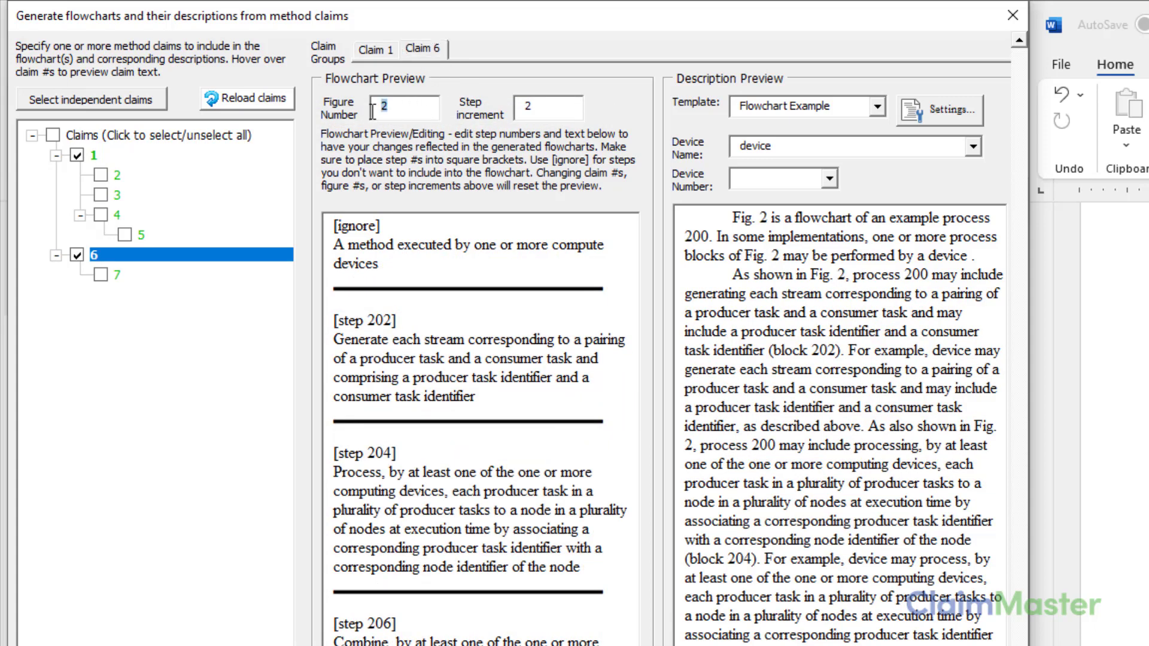
pyautogui.write('5')
pyautogui.doubleClick(525, 107)
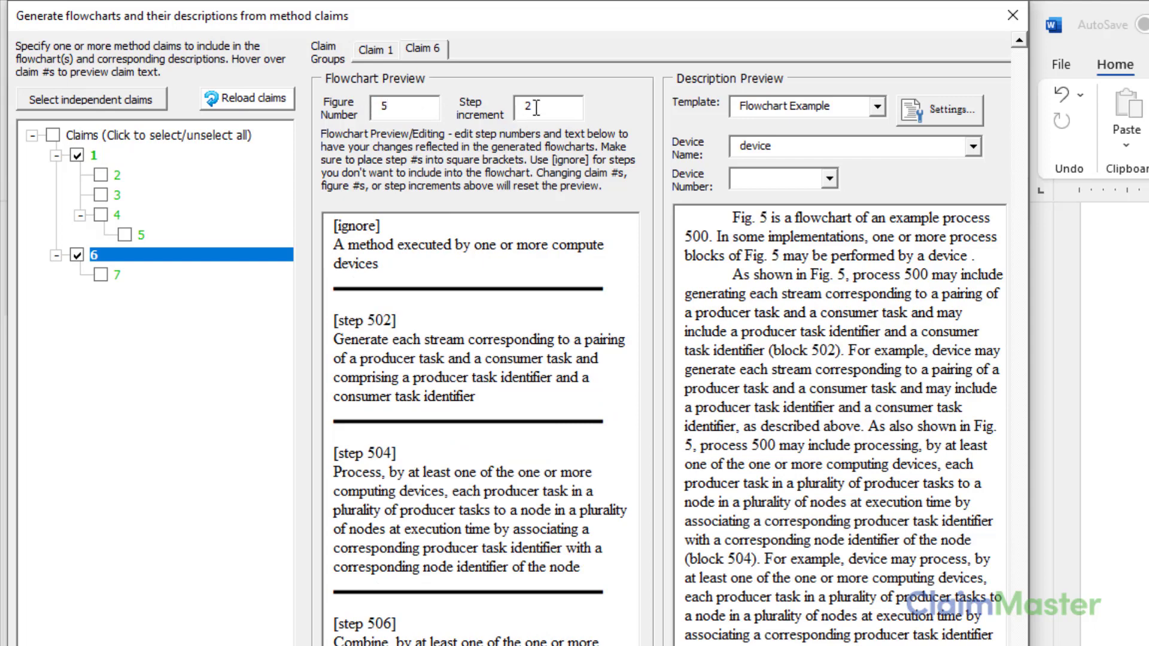
pyautogui.click(492, 317)
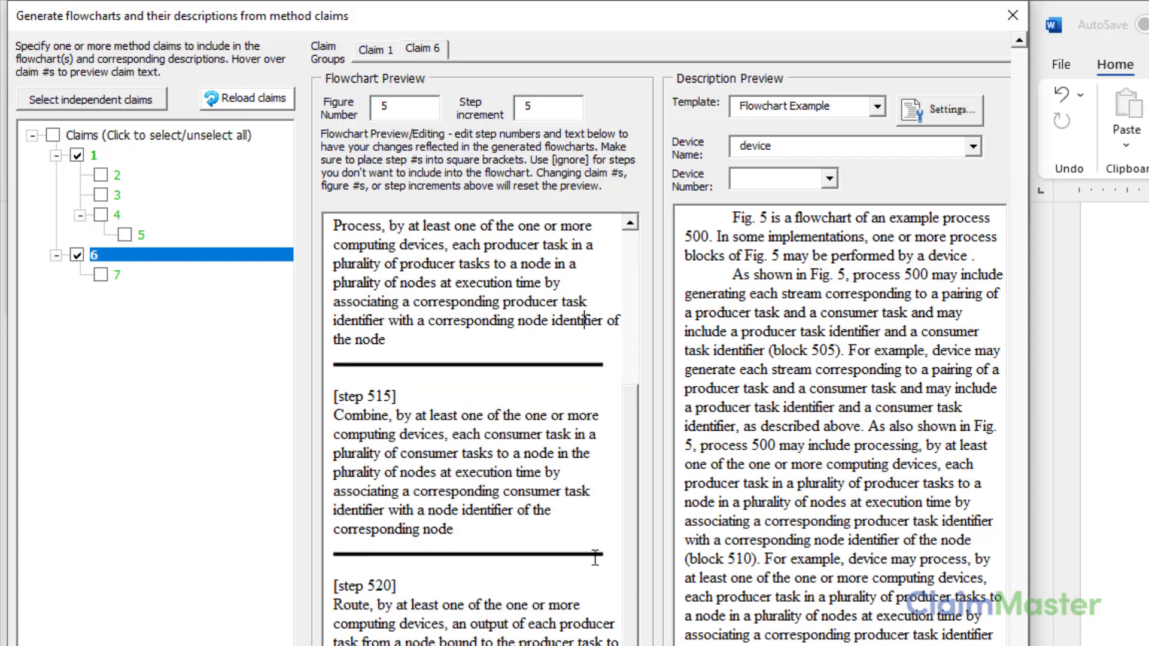
pyautogui.scroll(4, 622, 641)
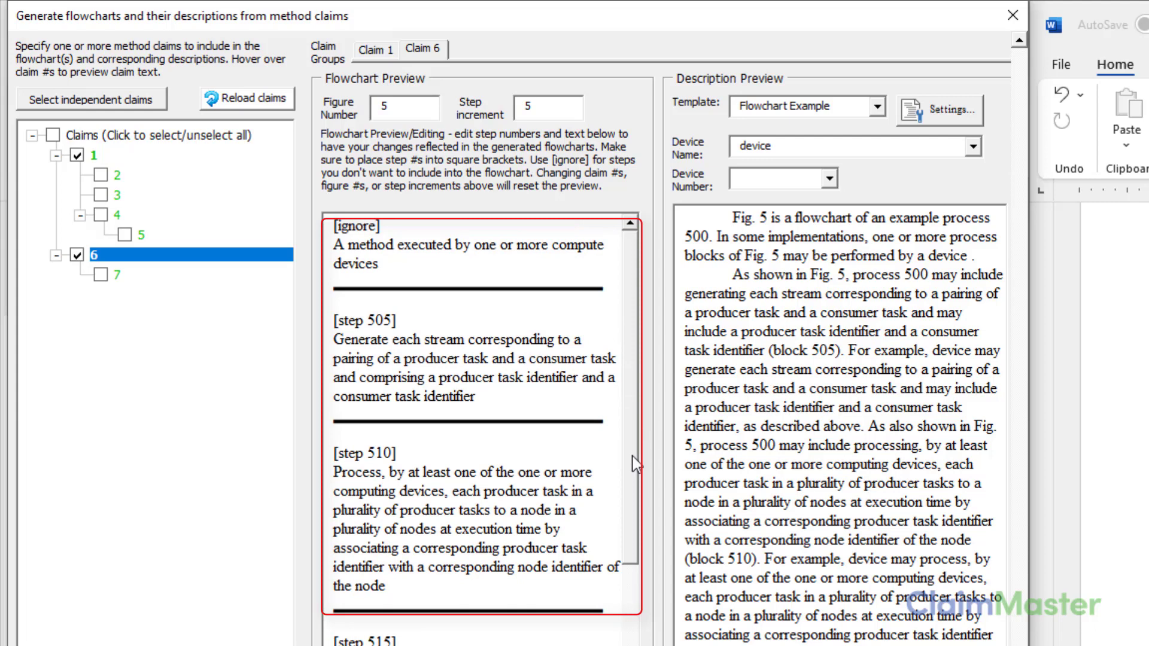
pyautogui.scroll(-5, 636, 467)
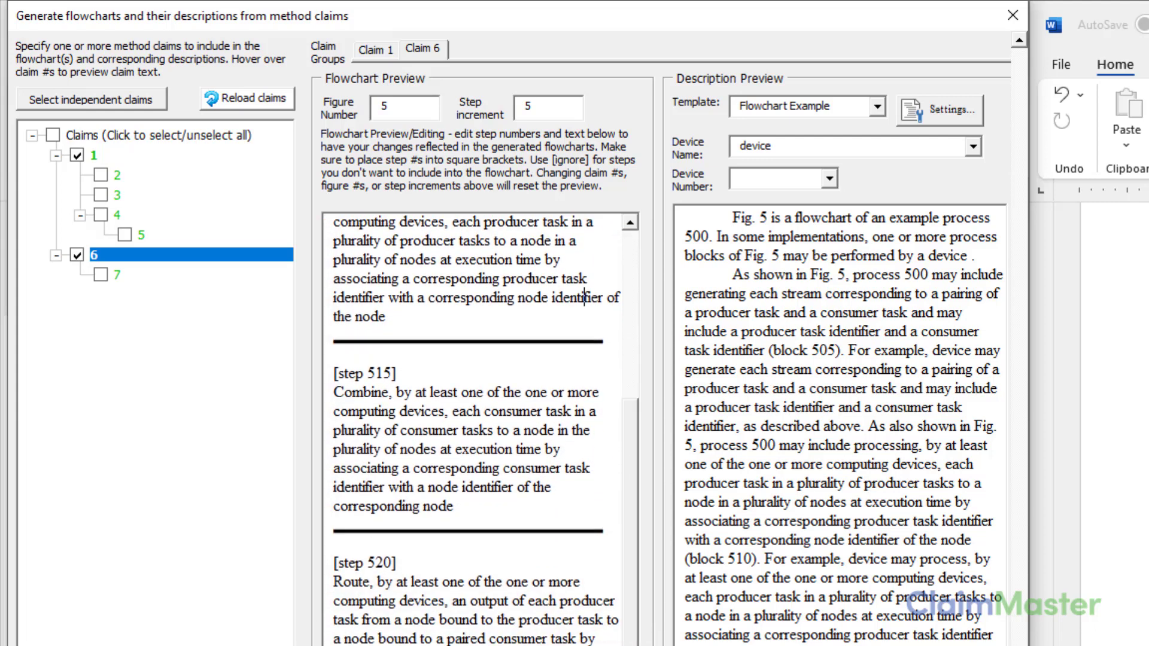
pyautogui.scroll(5, 635, 430)
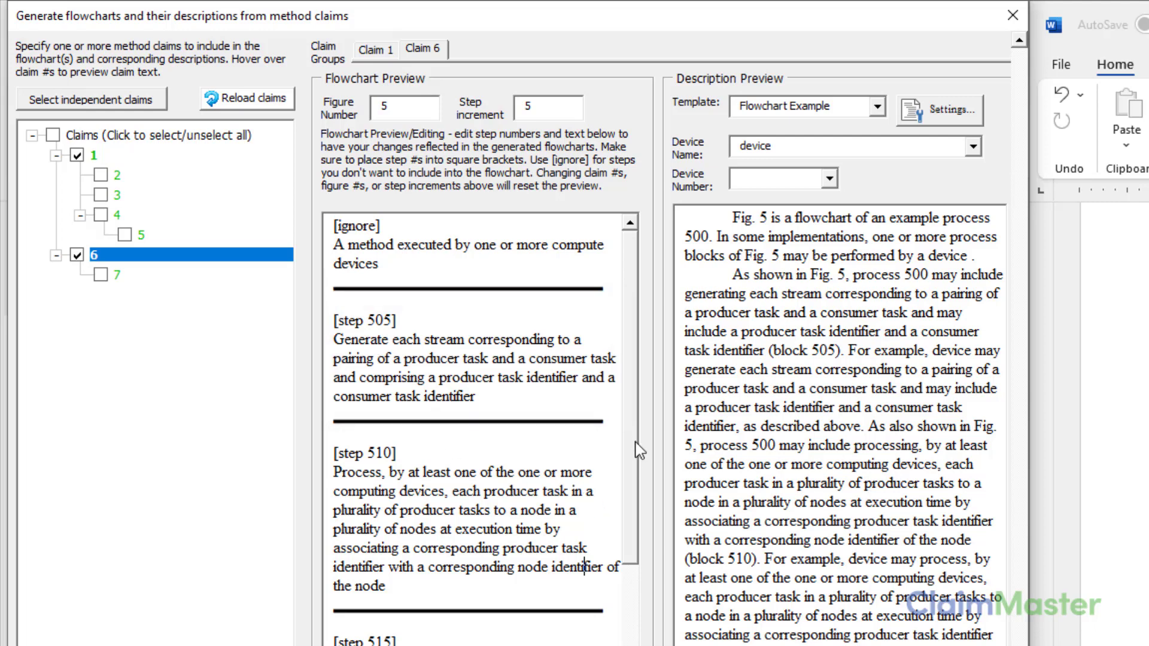
# Review the claim 6 flowchart steps and compare the description previews for claims 1 and 6.
pyautogui.scroll(-4, 639, 449)
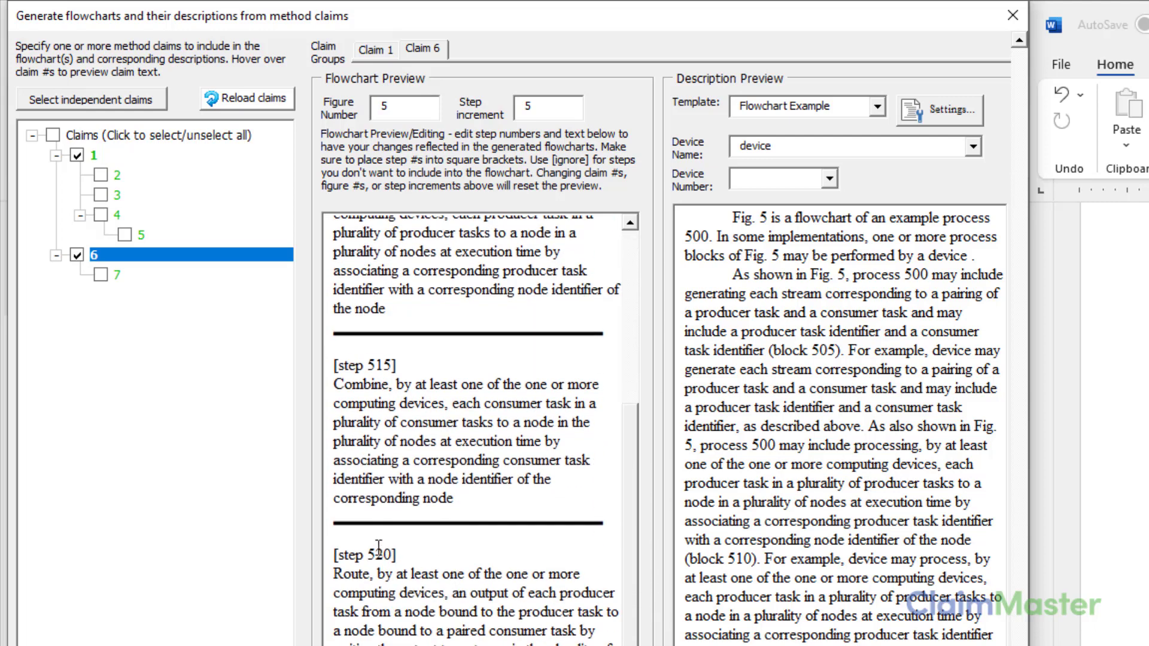
pyautogui.scroll(4, 636, 495)
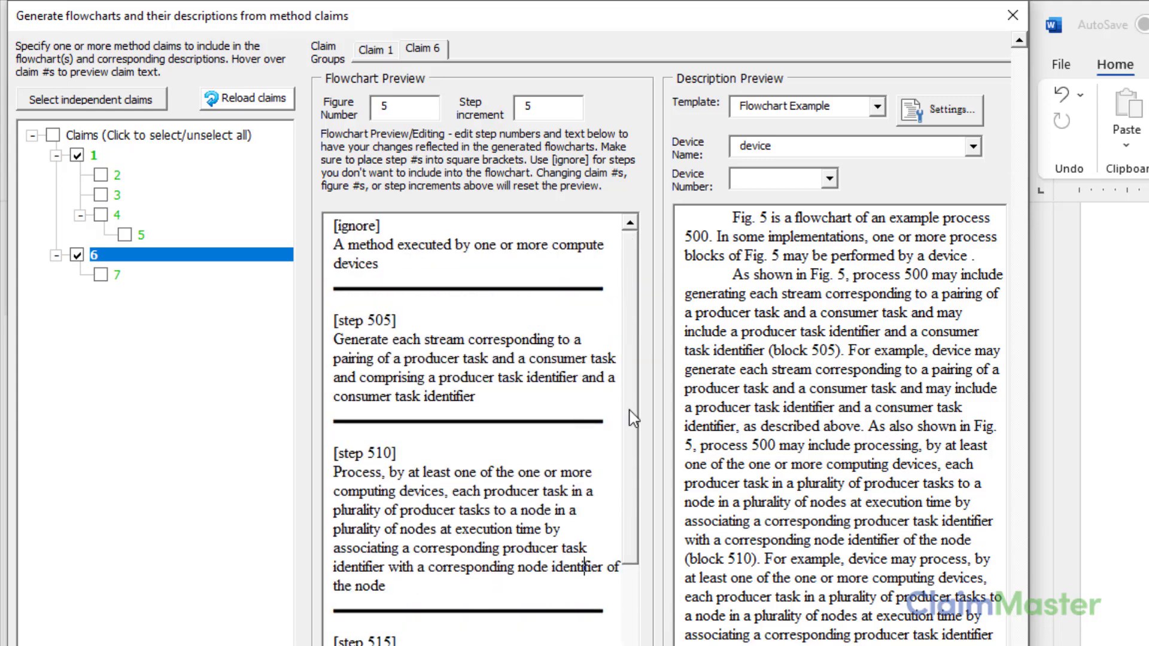
pyautogui.scroll(-4, 632, 415)
pyautogui.scroll(4, 635, 404)
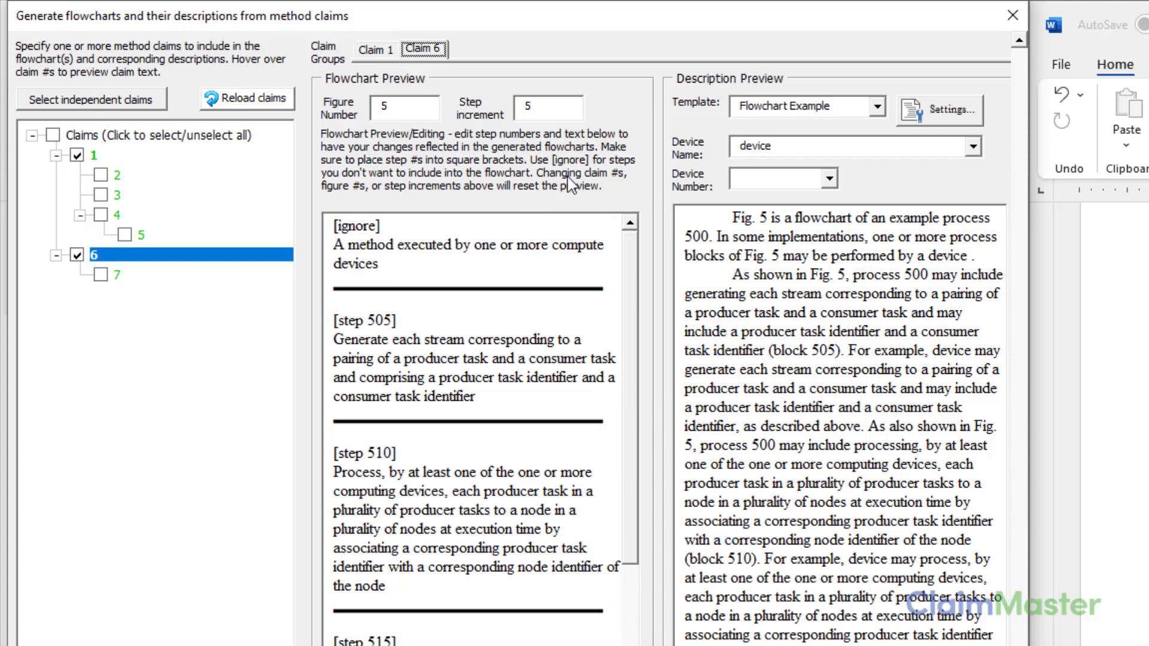
pyautogui.scroll(-10, 804, 248)
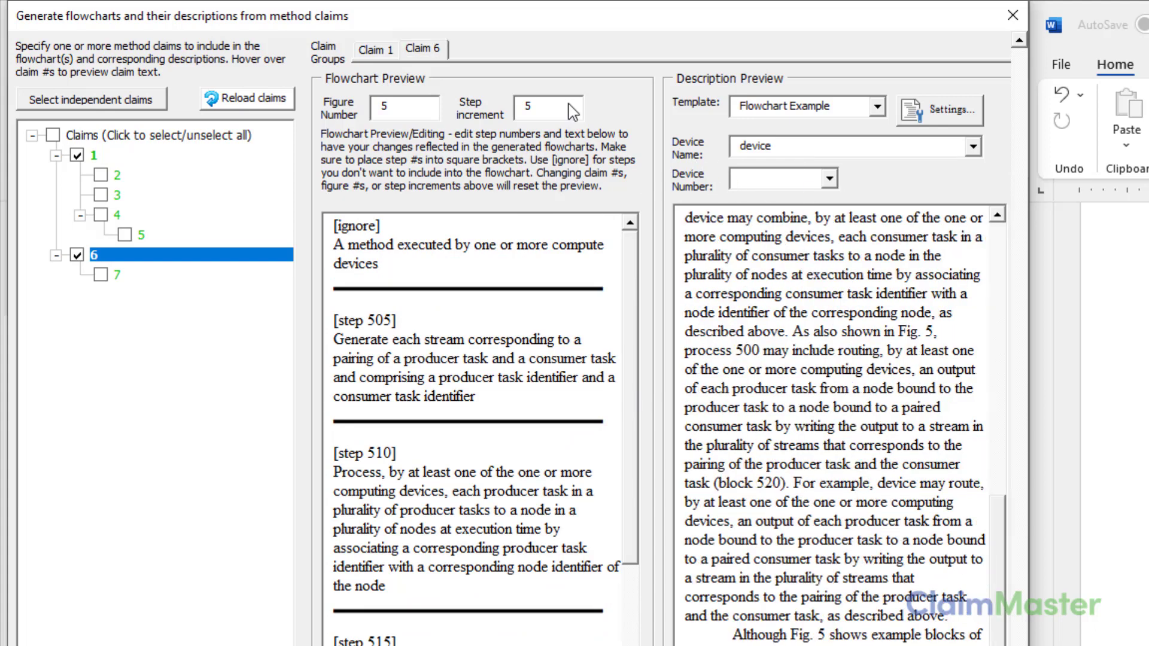
pyautogui.click(388, 51)
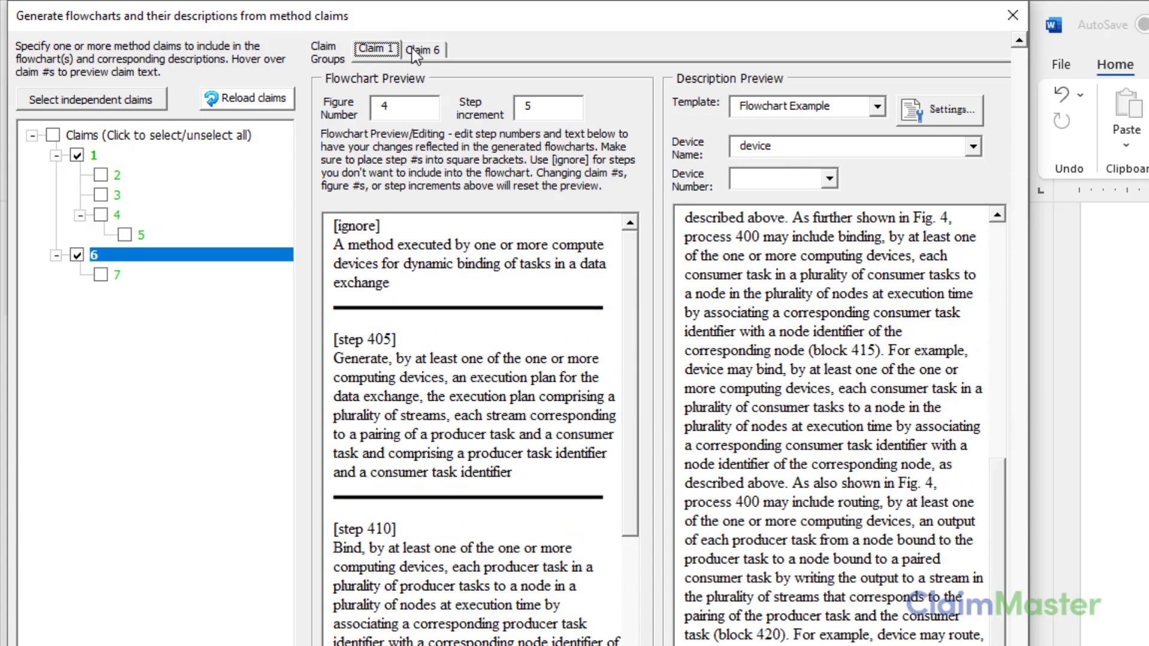
pyautogui.click(426, 52)
# Keep the Flowchart Example template and set the device name to apparatus for the claim 6 description.
pyautogui.click(876, 107)
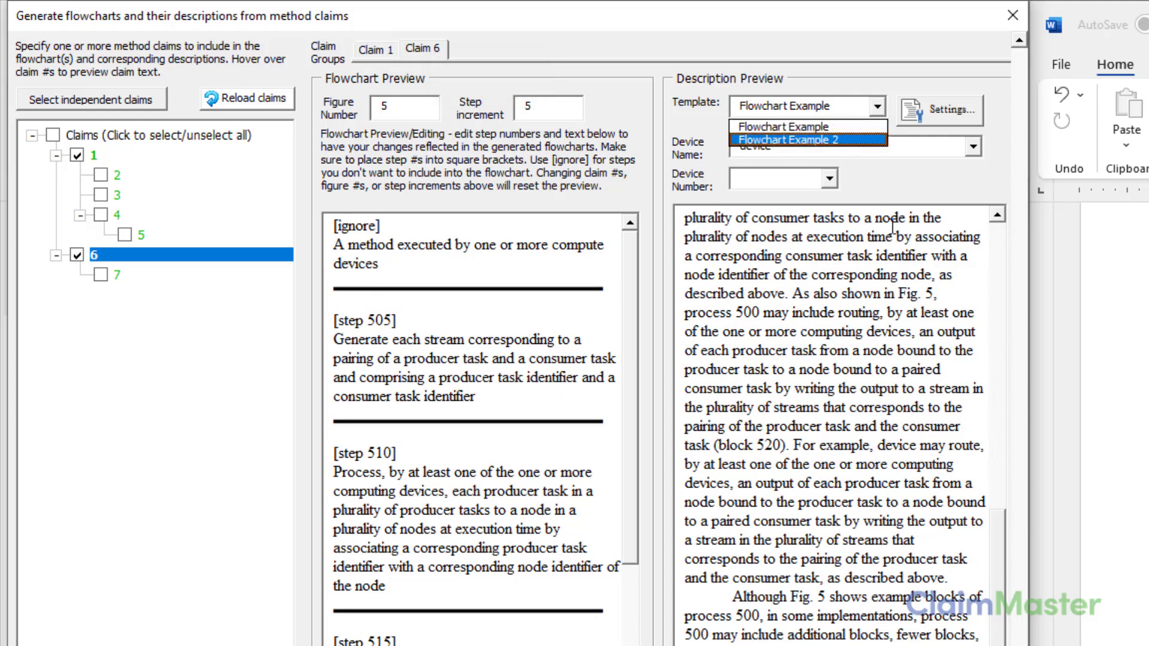
pyautogui.click(890, 122)
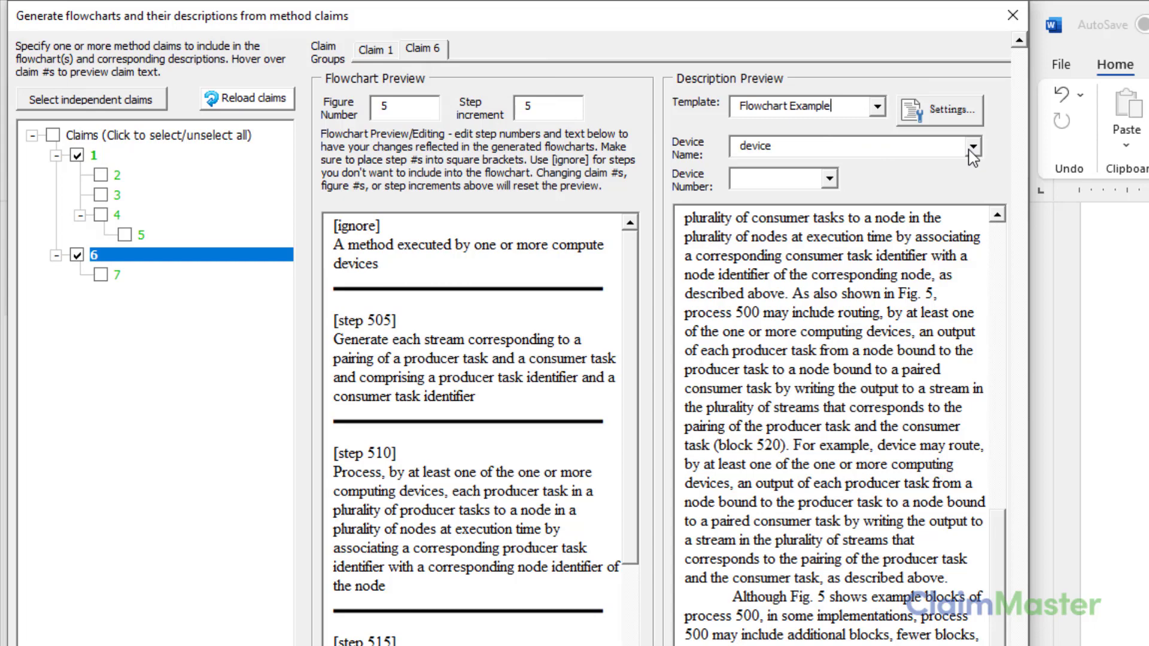
pyautogui.click(973, 147)
pyautogui.click(915, 160)
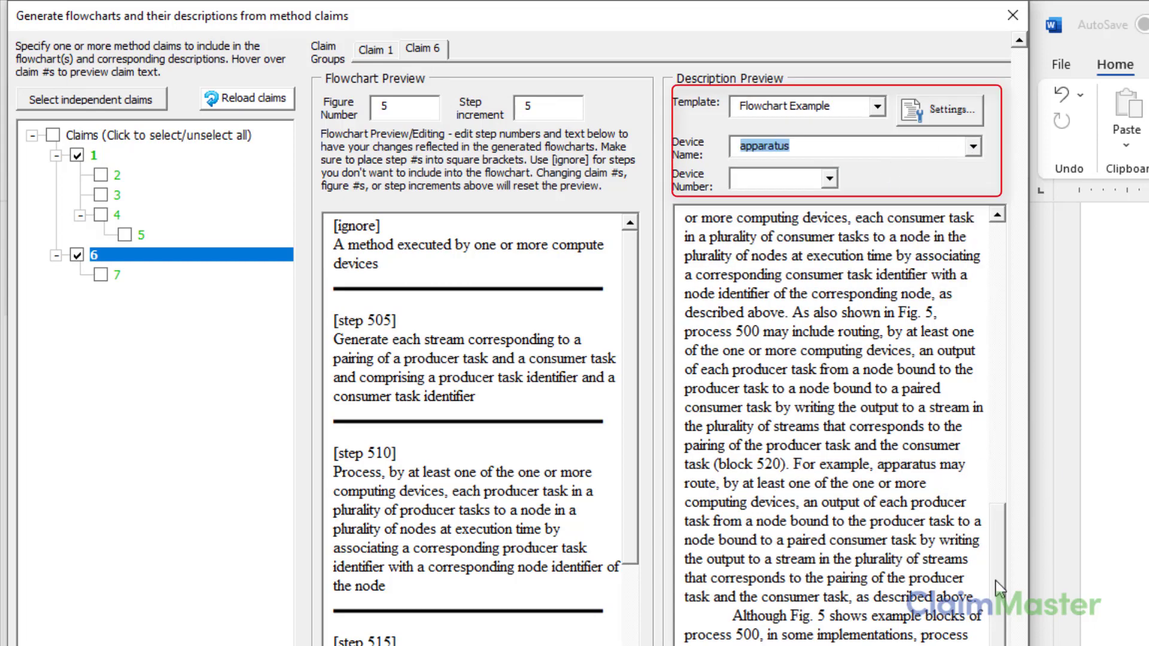
pyautogui.click(996, 323)
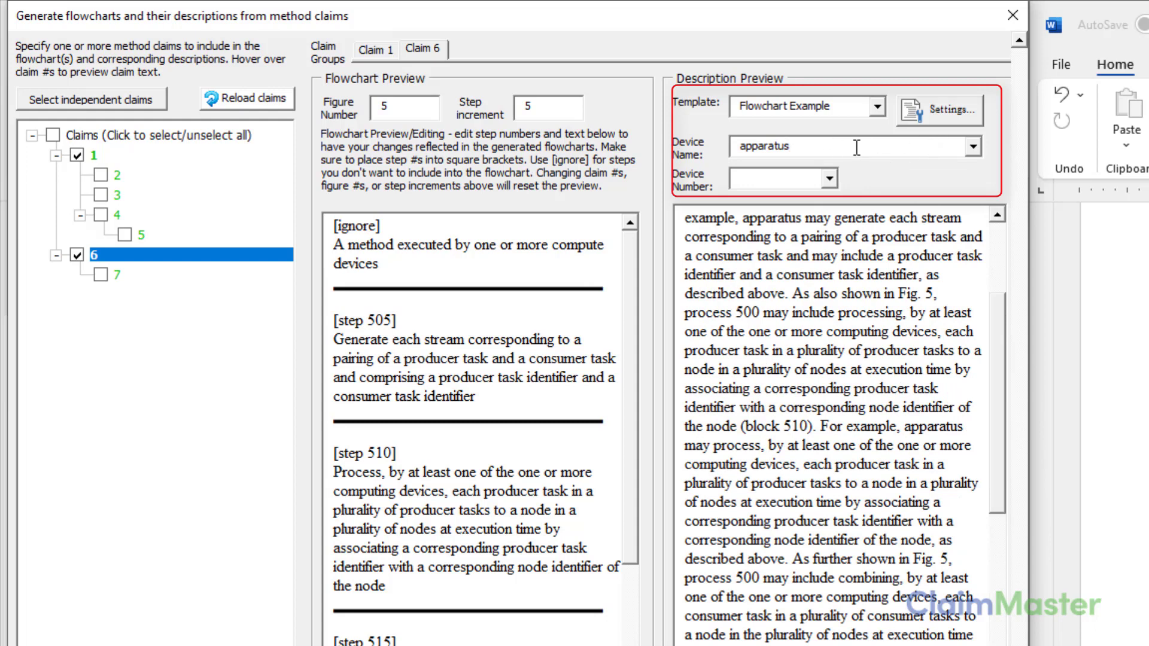
pyautogui.moveTo(828, 146); pyautogui.dragTo(755, 146)
pyautogui.click(973, 146)
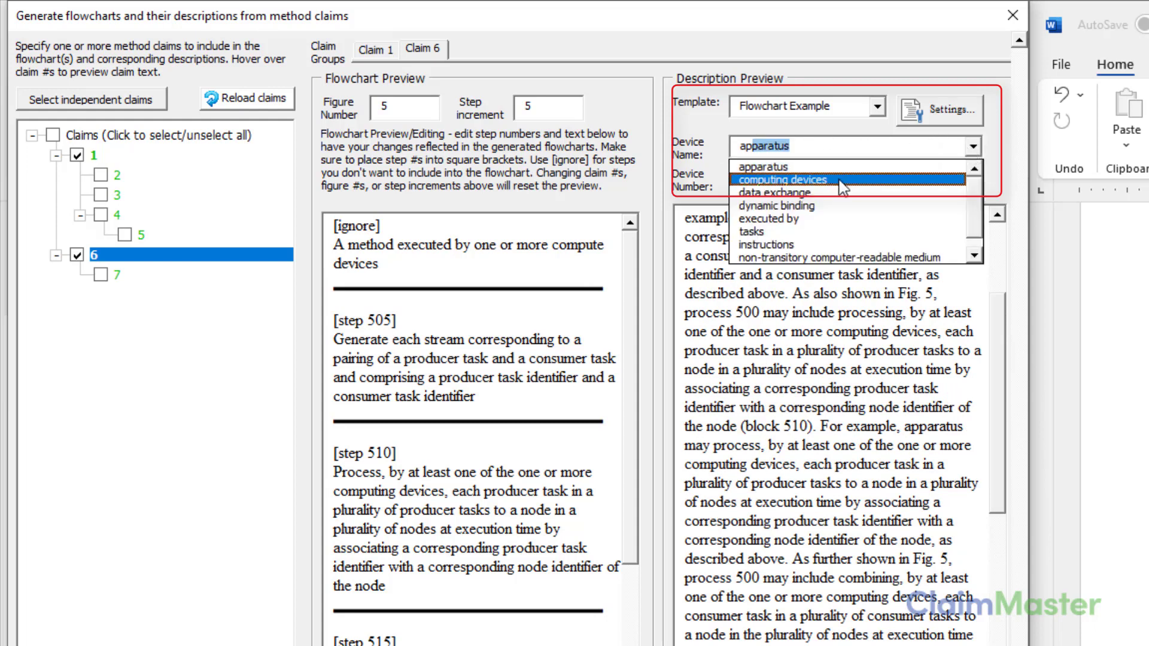
pyautogui.click(814, 147)
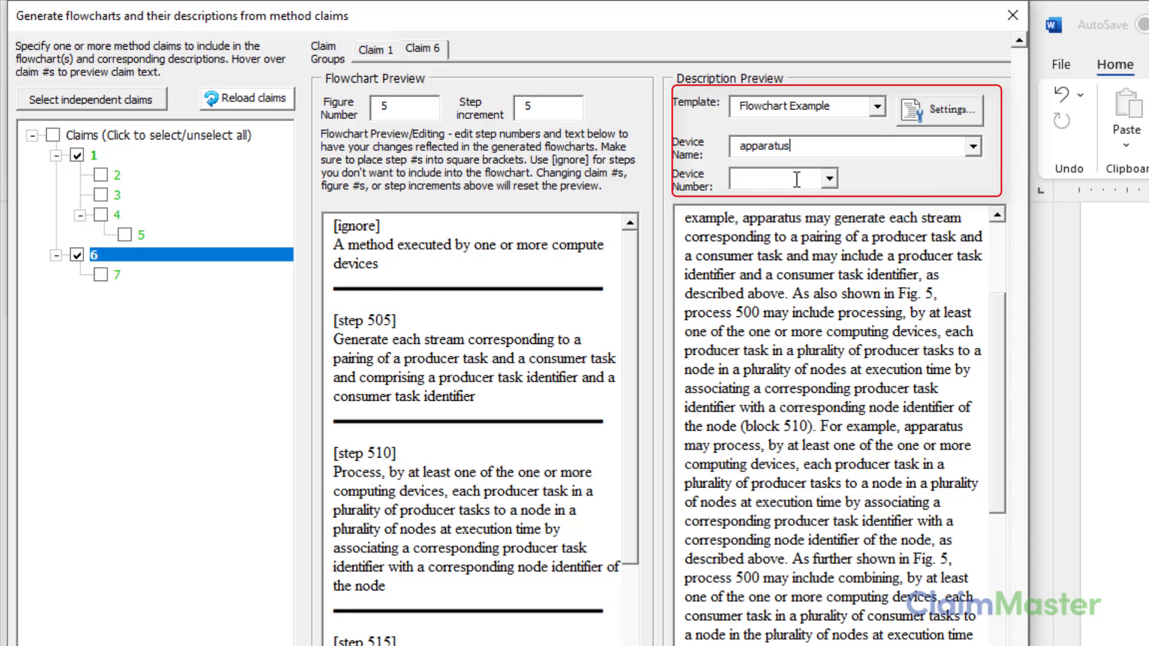
# Set the device number to 500 for the claim 6 description.
pyautogui.click(829, 178)
pyautogui.click(799, 182)
pyautogui.write('500')
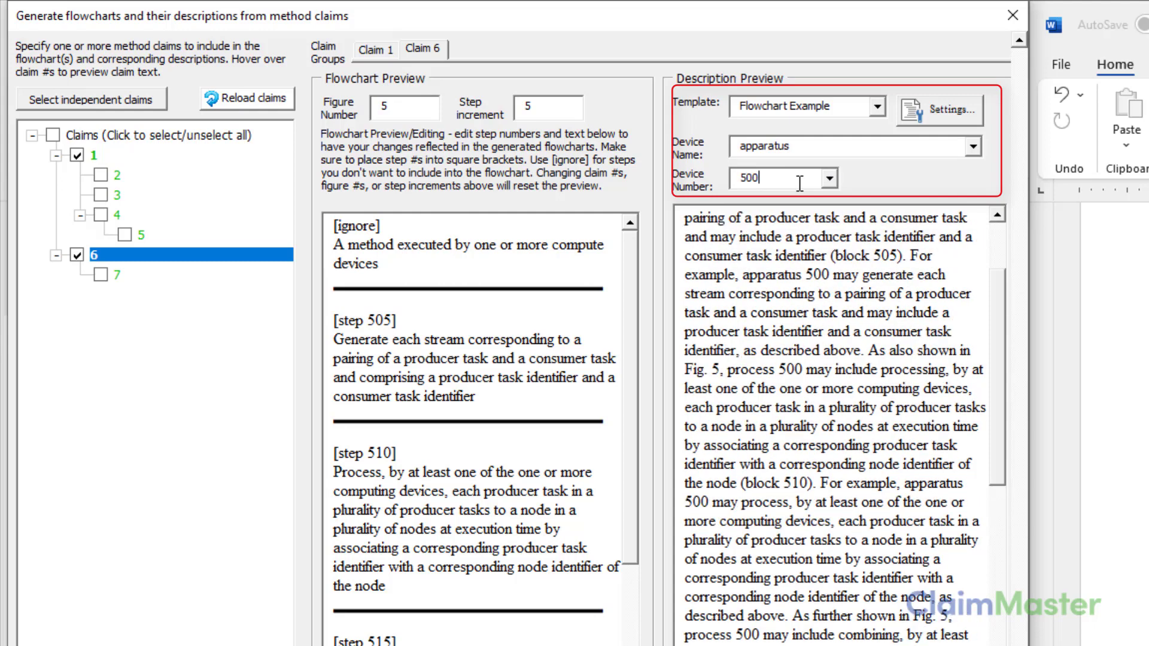
# Read through the Fig. 5 description preview, checking the apparatus references, block numbers and closing paragraph.
pyautogui.scroll(-4, 1004, 479)
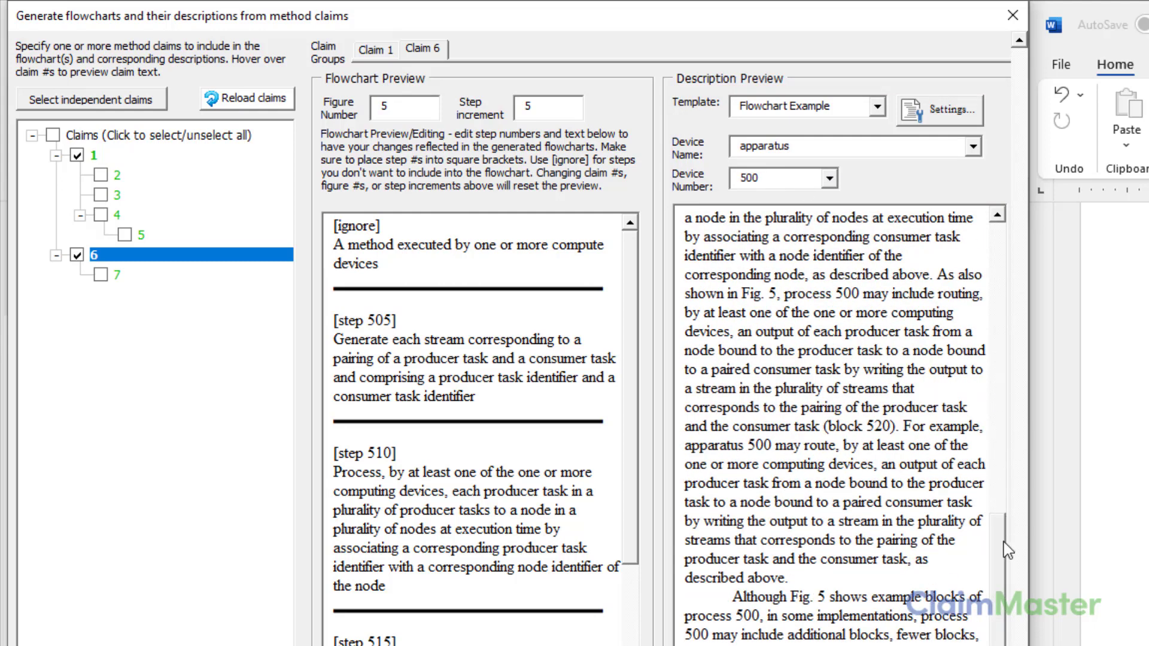
pyautogui.scroll(6, 1005, 539)
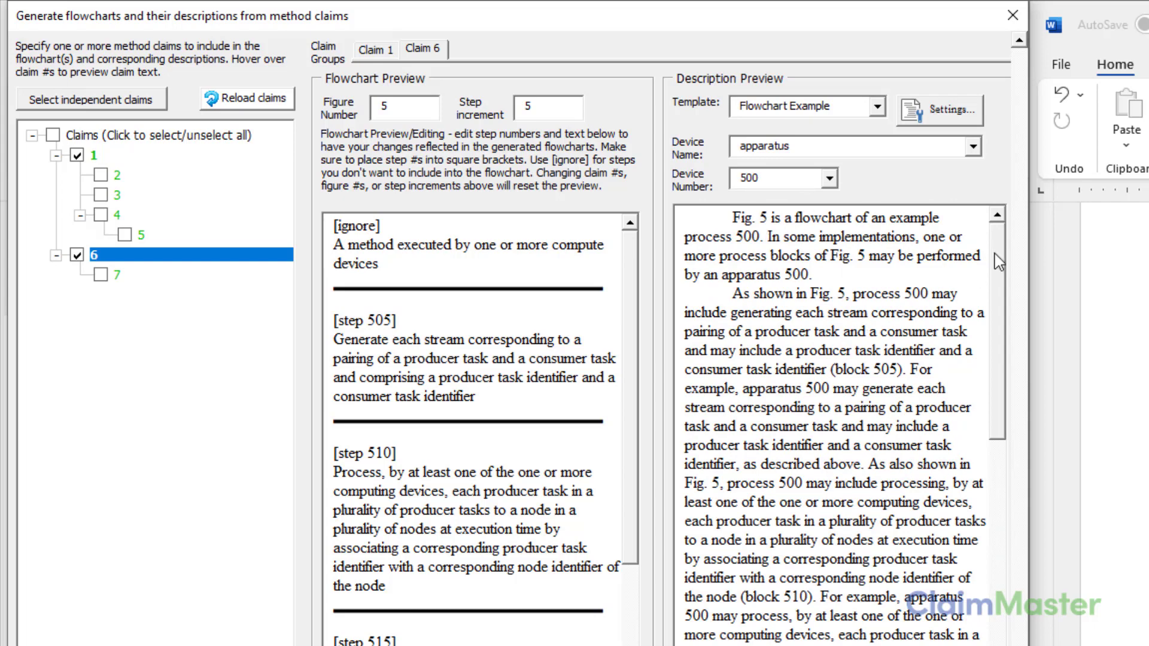
pyautogui.scroll(-6, 996, 281)
pyautogui.scroll(5, 996, 286)
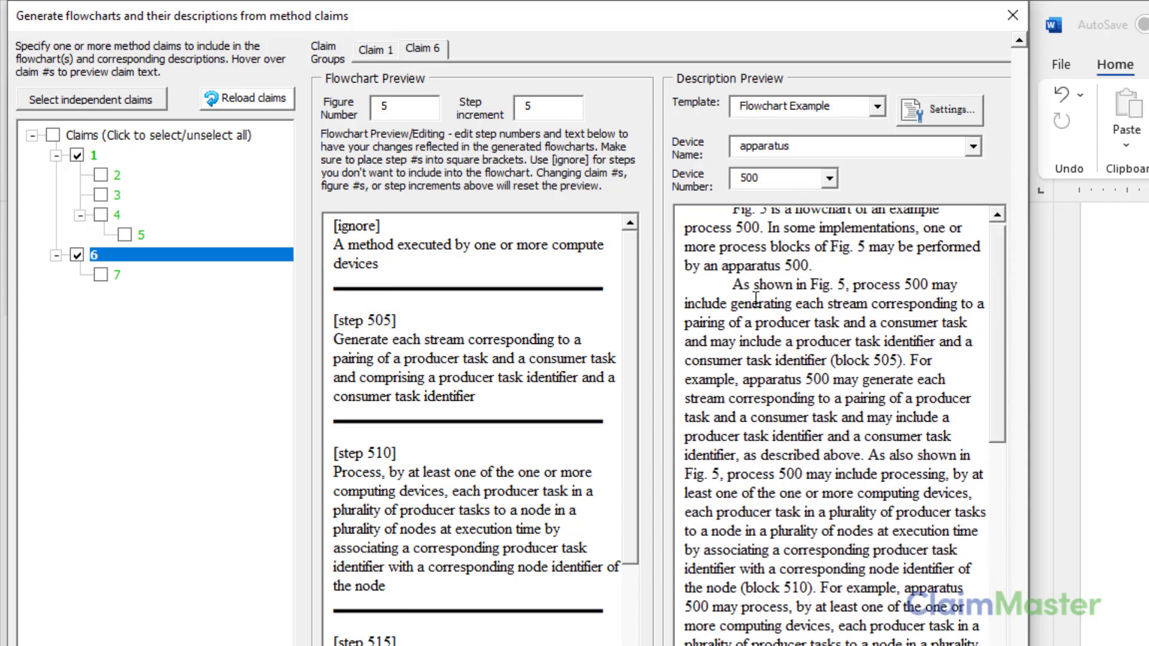
pyautogui.scroll(1, 1003, 320)
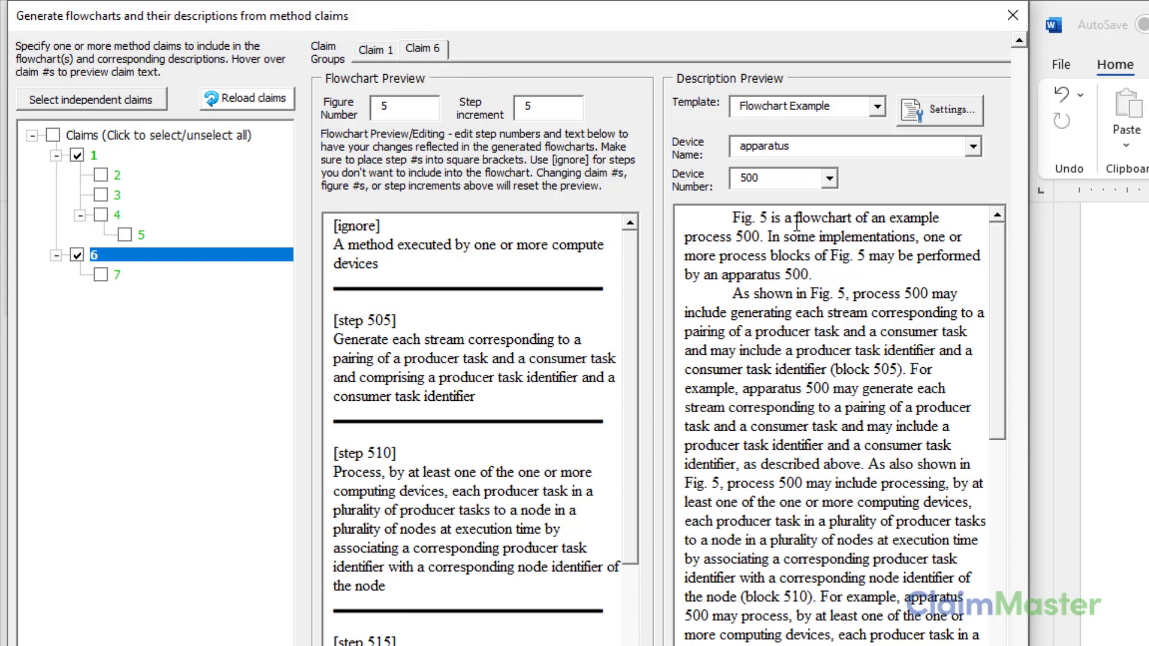
pyautogui.moveTo(997, 256); pyautogui.dragTo(1015, 537)
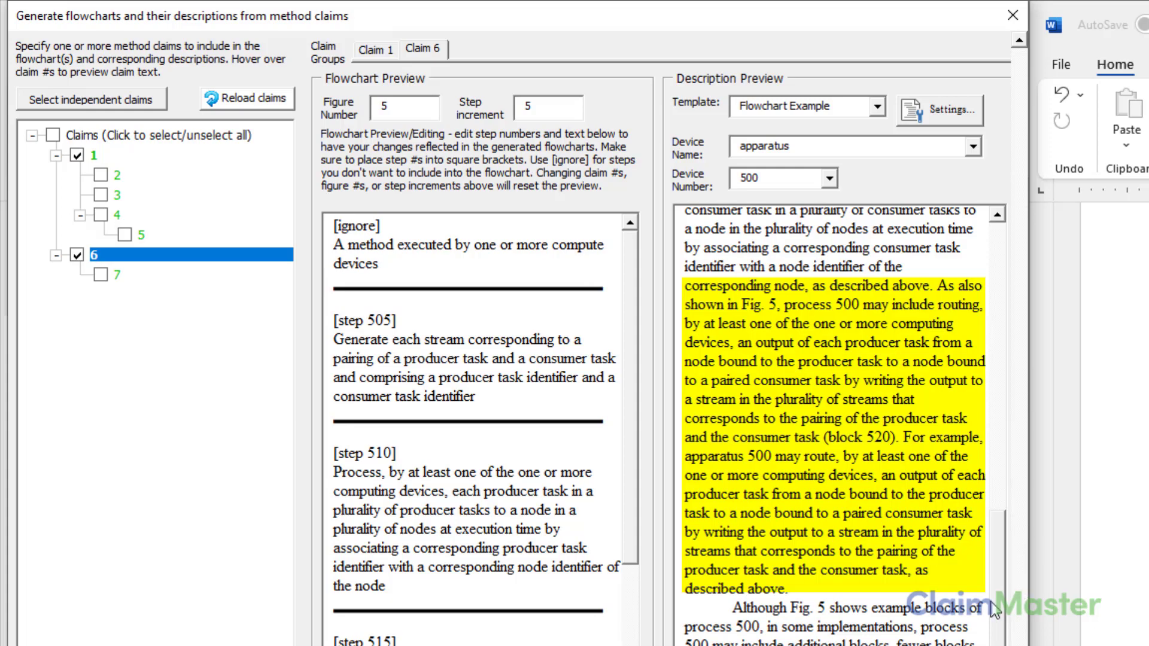
pyautogui.moveTo(991, 603); pyautogui.dragTo(999, 513)
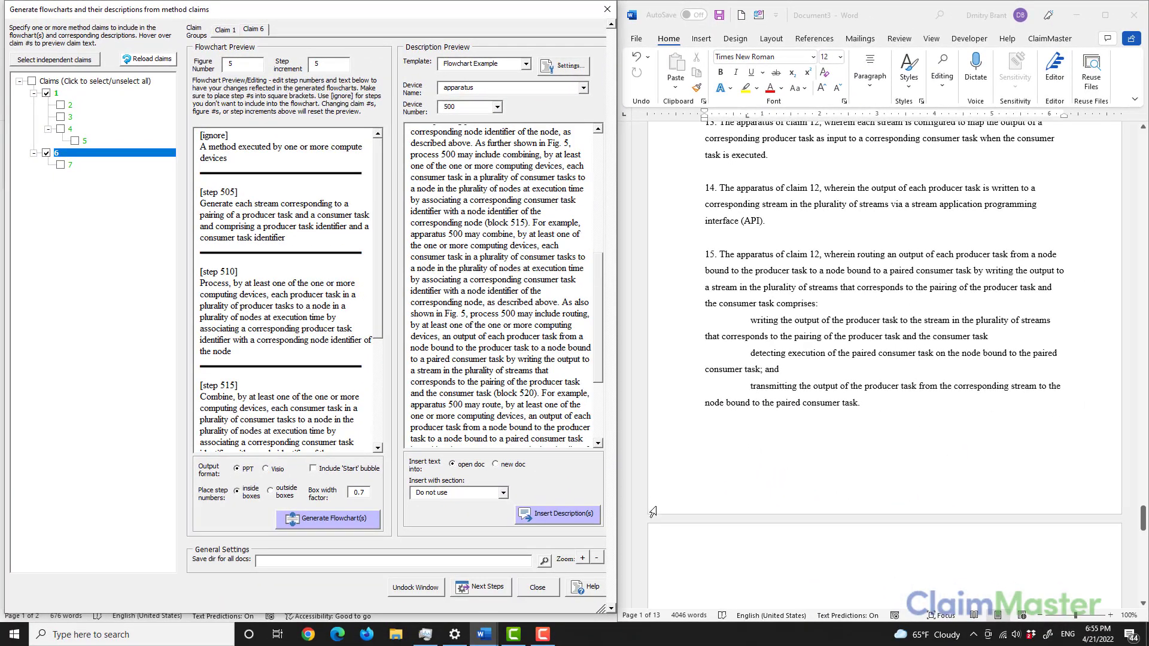
# Insert the flowchart descriptions into the open document and go to the inserted text.
pyautogui.click(566, 515)
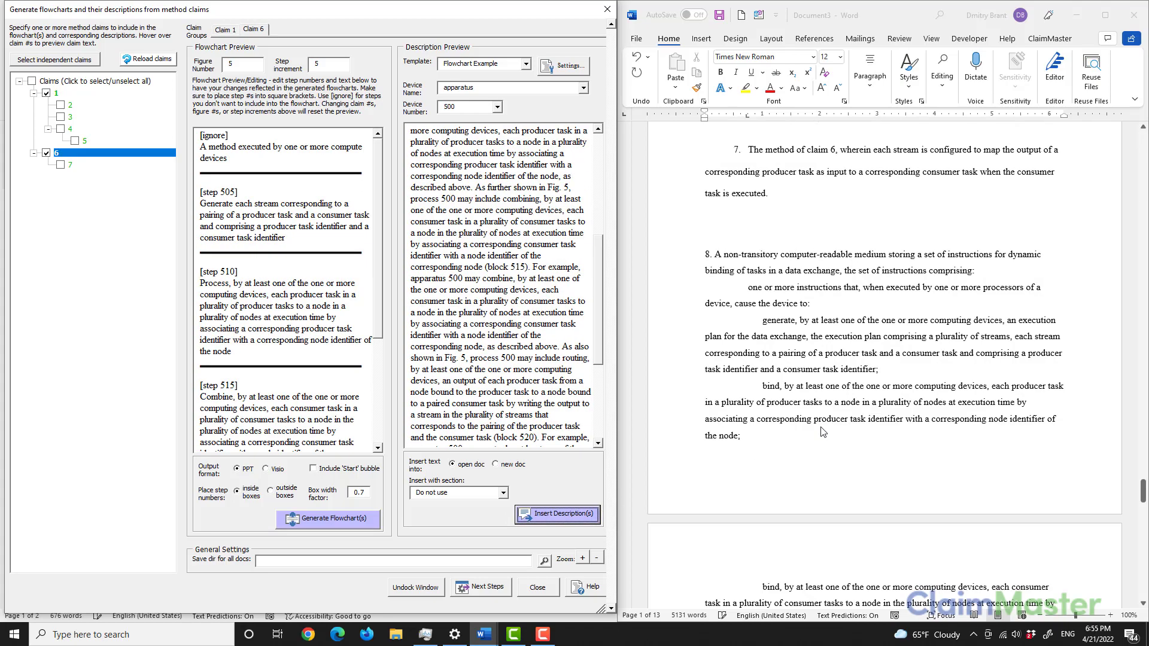
pyautogui.moveTo(1142, 467)
pyautogui.mouseDown()
pyautogui.moveTo(1143, 146)
pyautogui.moveTo(1130, 273)
pyautogui.moveTo(1141, 272)
pyautogui.moveTo(1142, 371)
pyautogui.mouseUp()
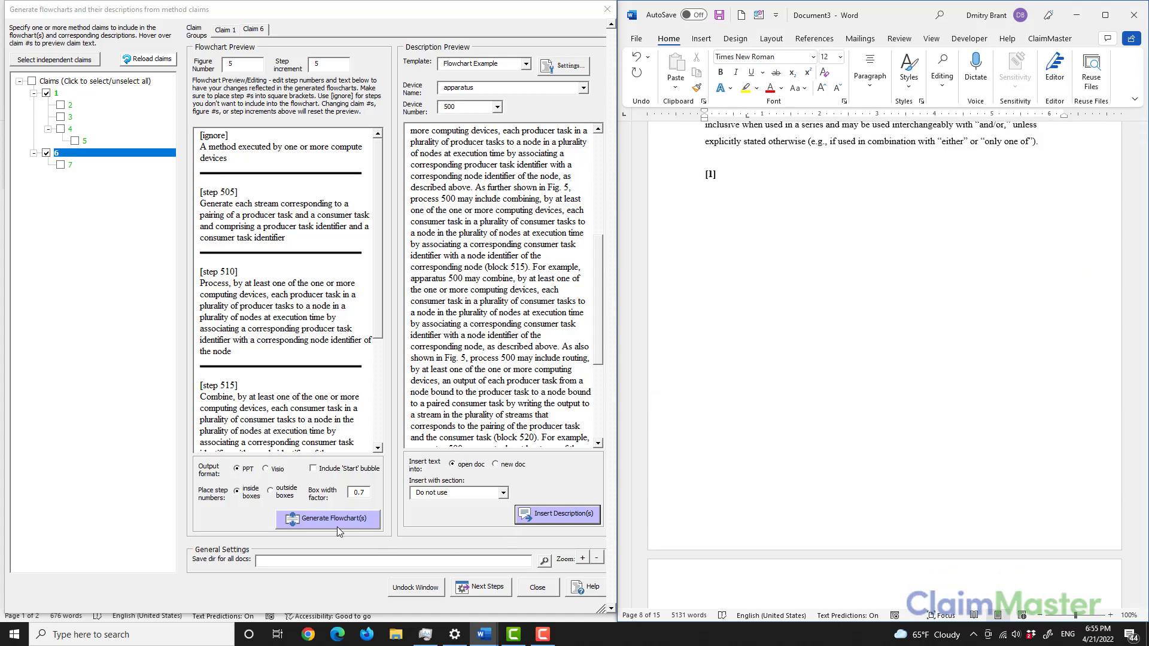
# Generate the flowcharts in PPT format with step numbers outside the boxes, and view the second flowchart slide.
pyautogui.click(280, 493)
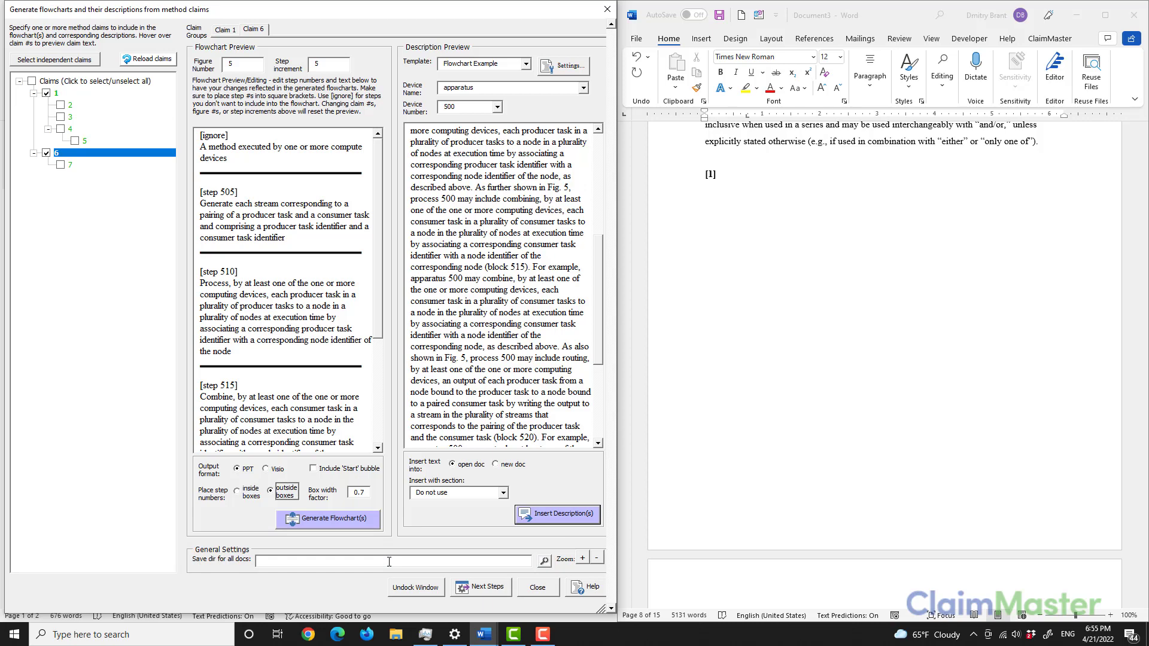
pyautogui.click(334, 520)
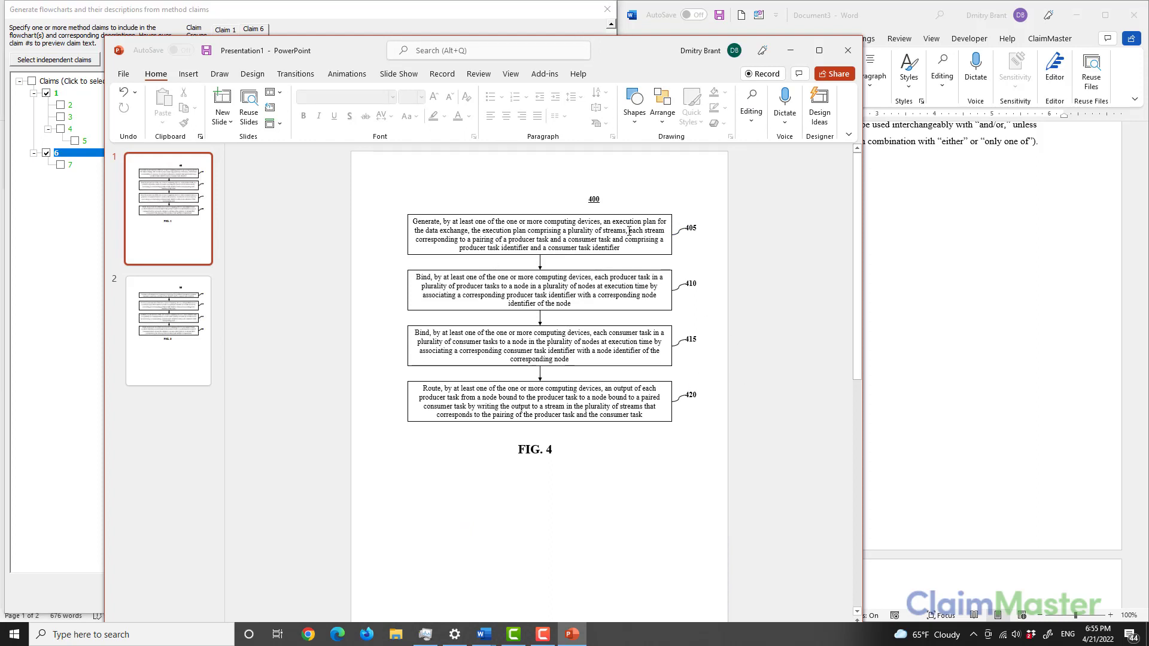
pyautogui.click(167, 353)
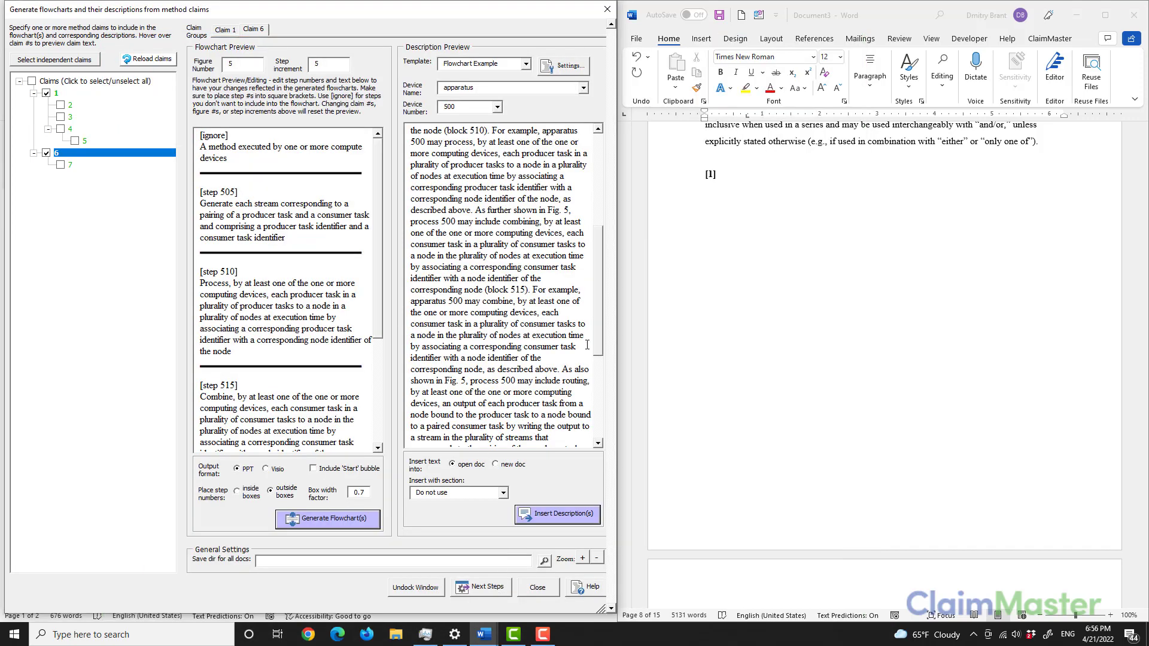
# Start the Add Figures and descriptions operation as the next patent drafting step.
pyautogui.scroll(-6, 595, 343)
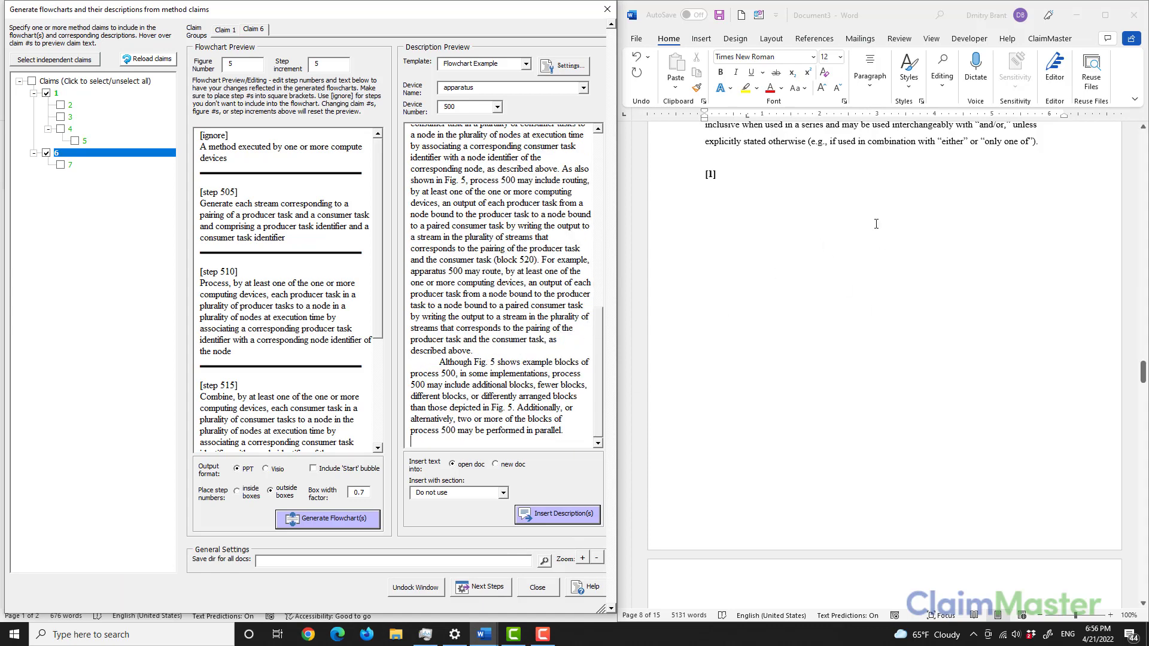
pyautogui.click(490, 592)
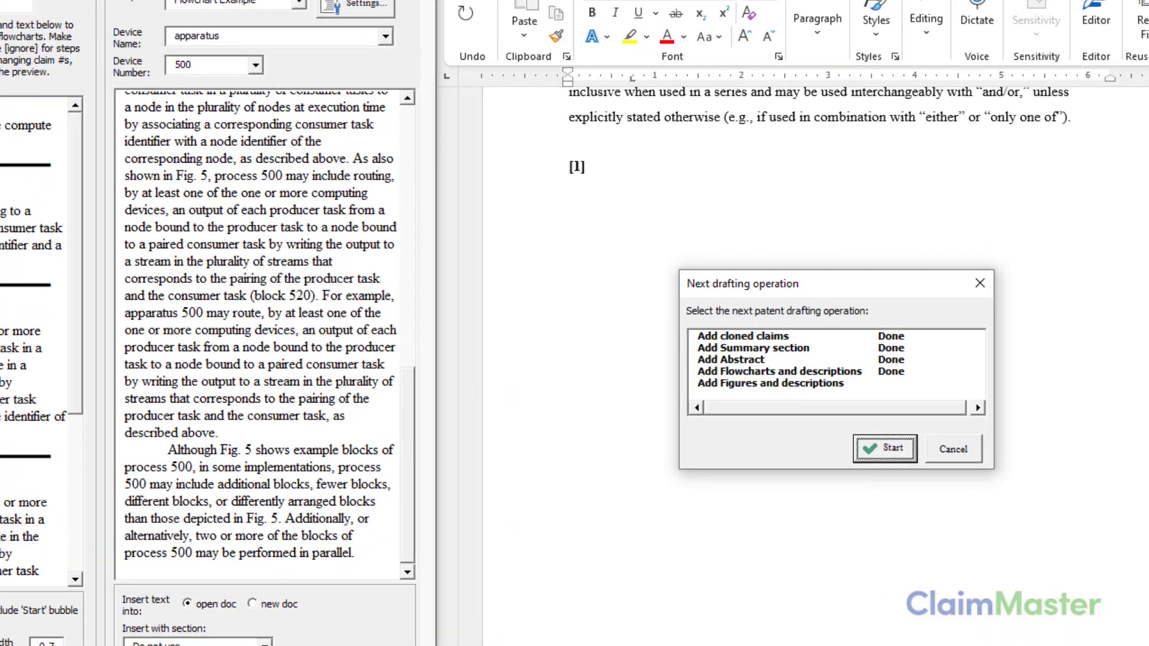
pyautogui.click(784, 382)
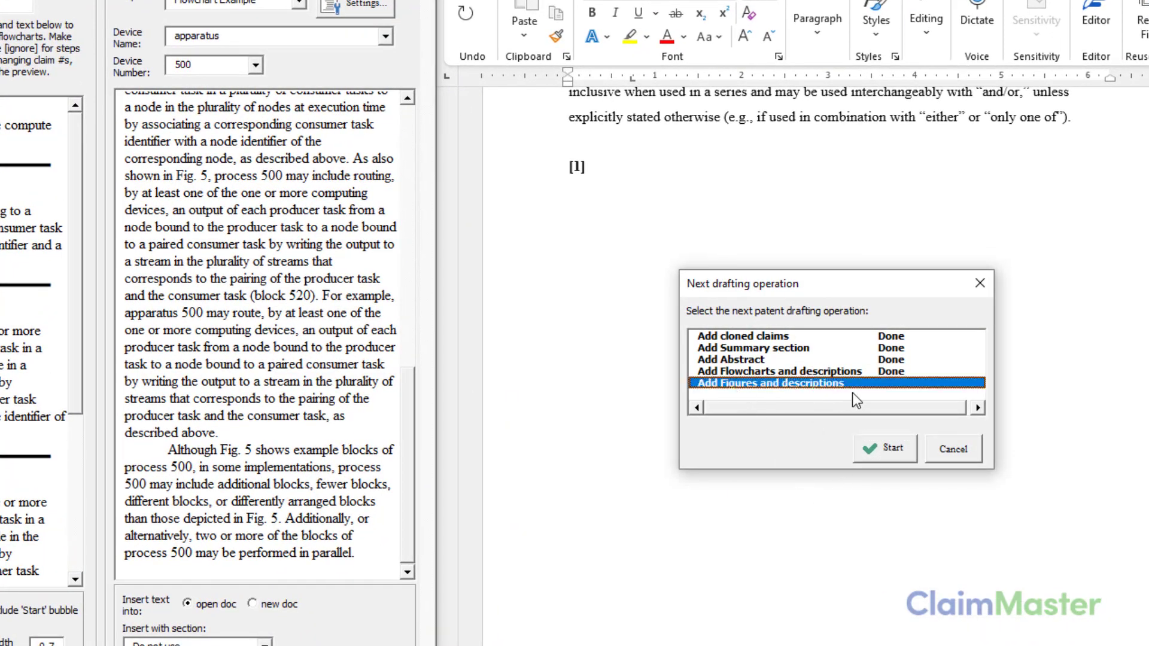
pyautogui.click(881, 450)
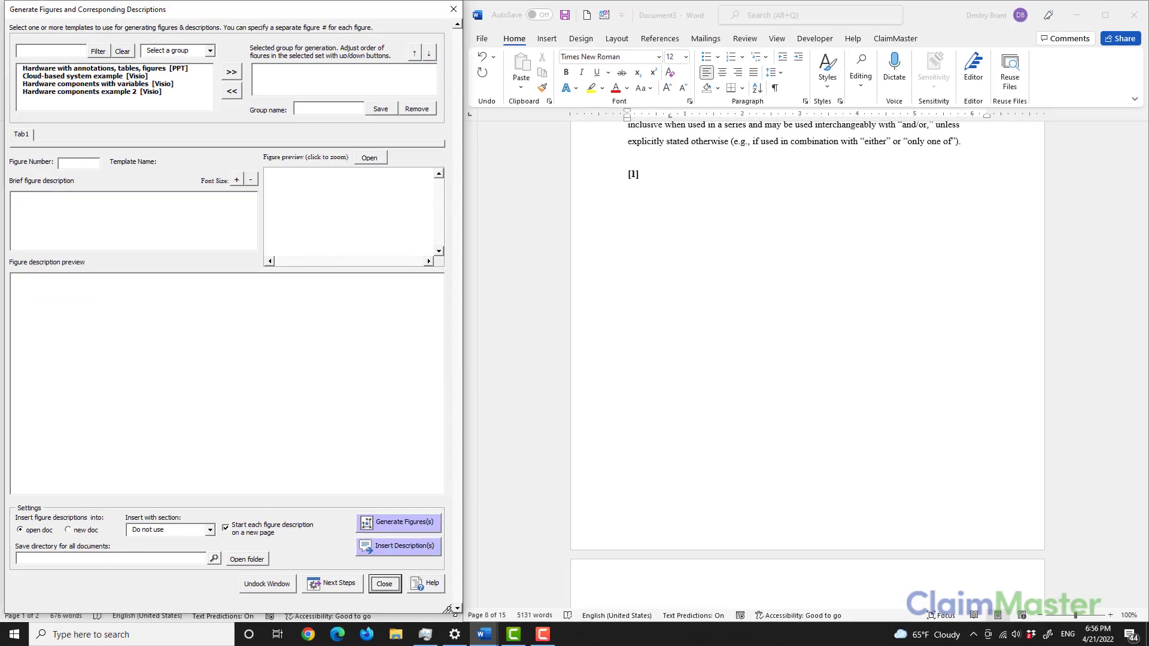
# Load the "sample group" set of figure templates for generation.
pyautogui.moveTo(454, 613); pyautogui.dragTo(453, 617)
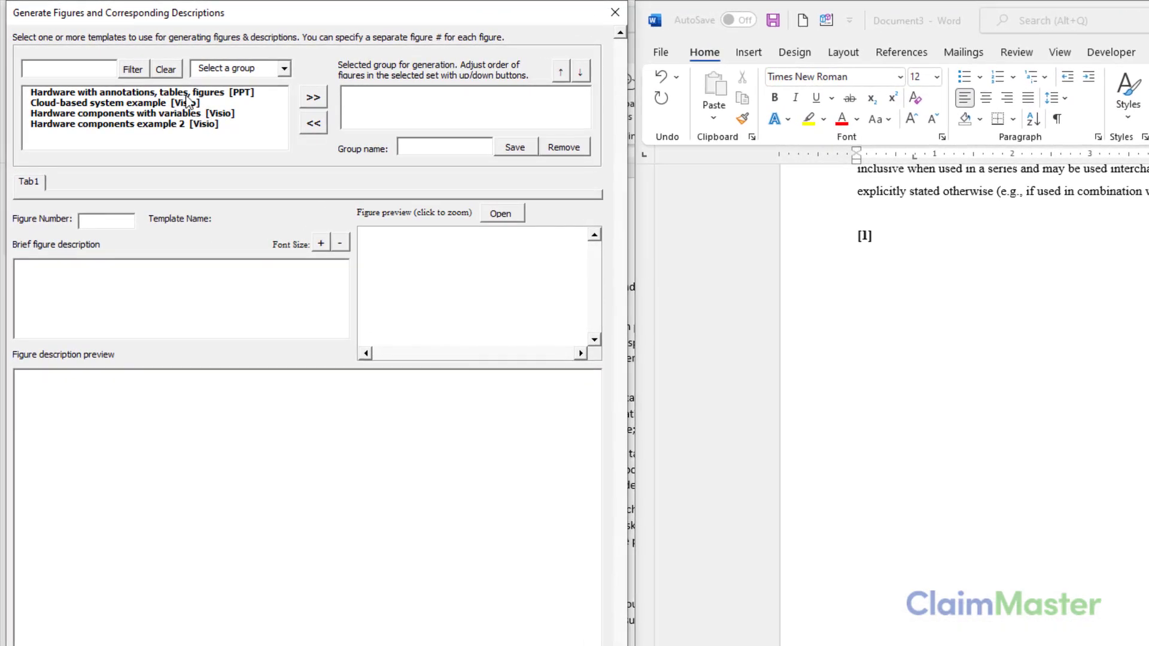
pyautogui.click(284, 69)
pyautogui.click(234, 80)
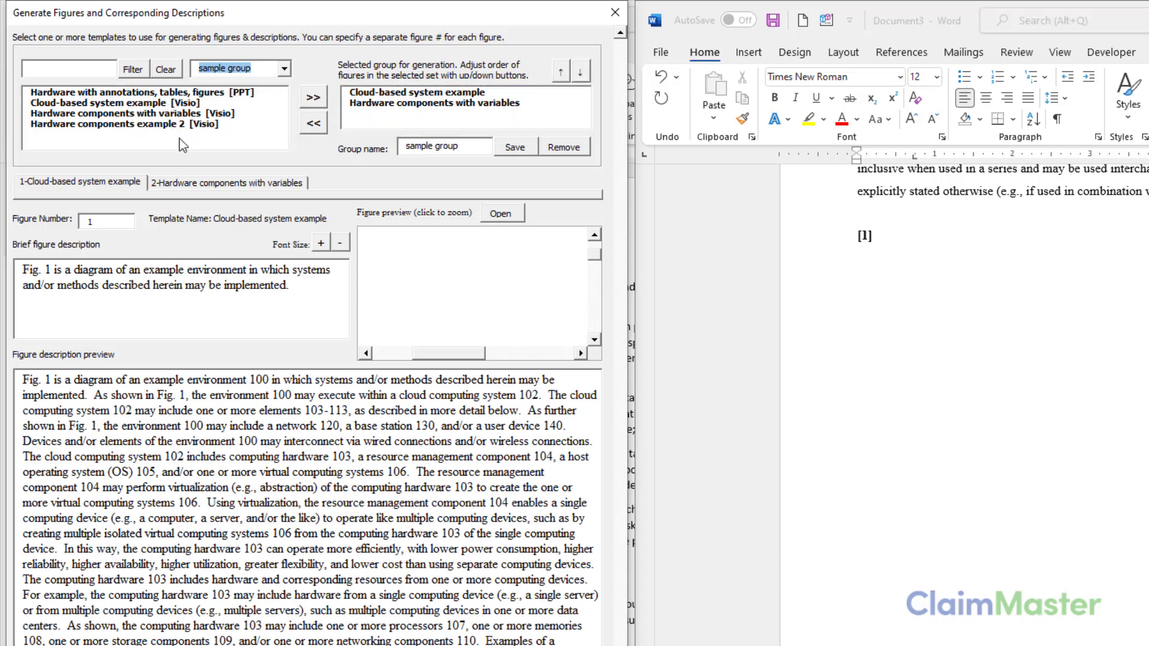
# Filter the available figure templates by "Hardware" and keep sample group as the selected template group.
pyautogui.click(86, 67)
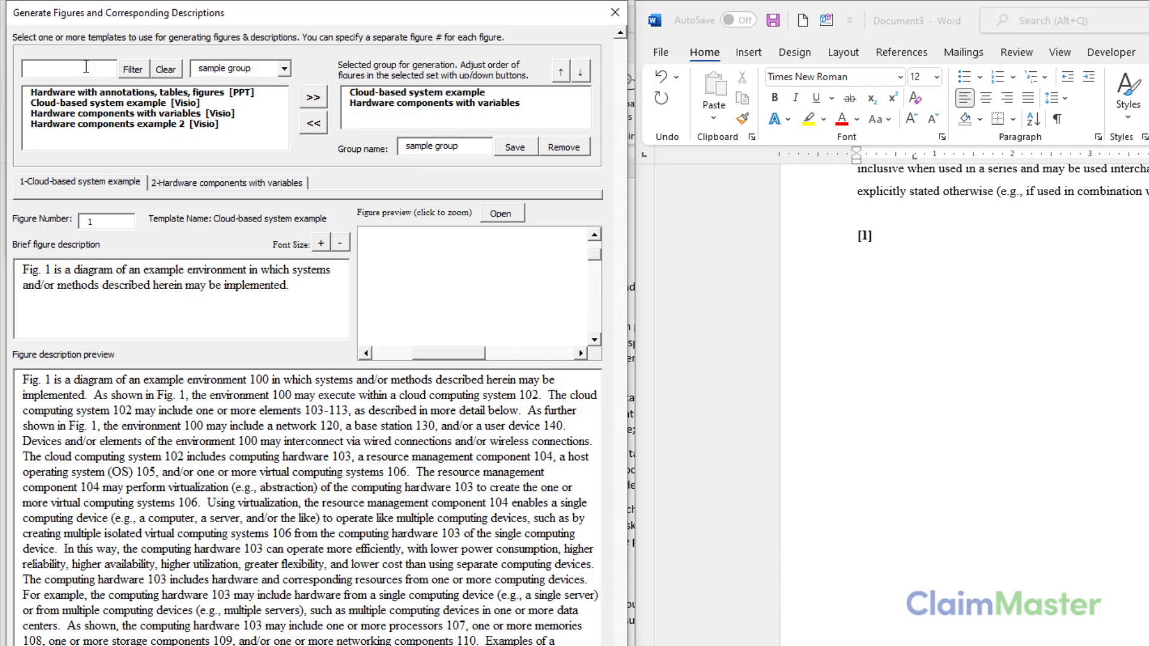
pyautogui.write('Hard')
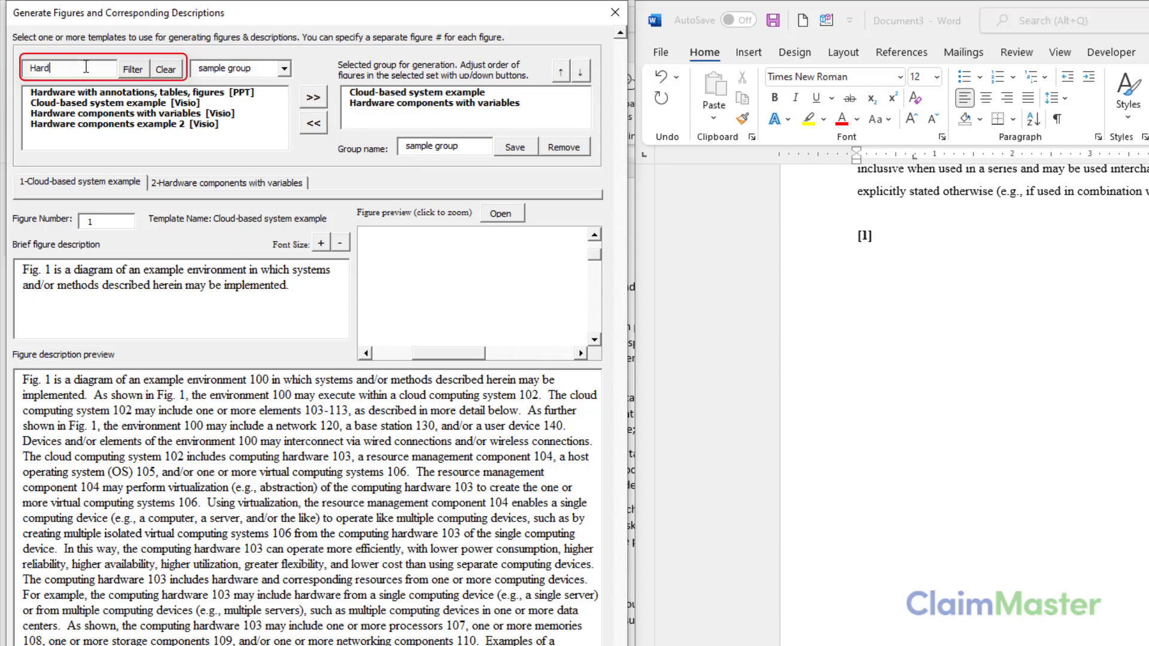
pyautogui.write('ware')
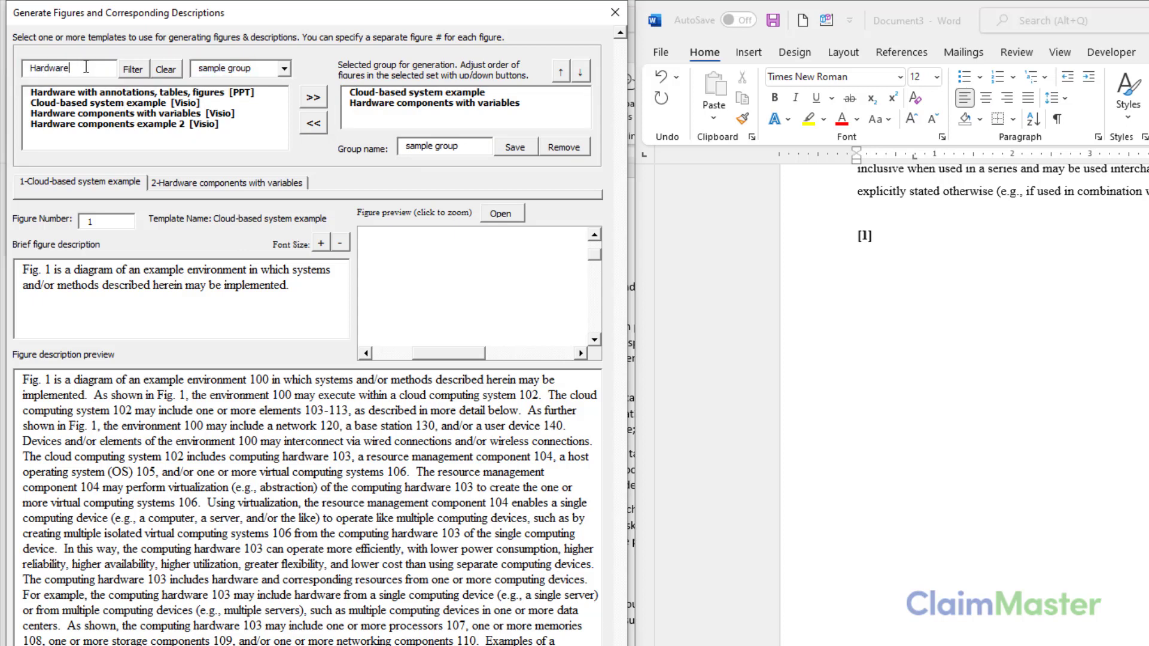
pyautogui.click(136, 70)
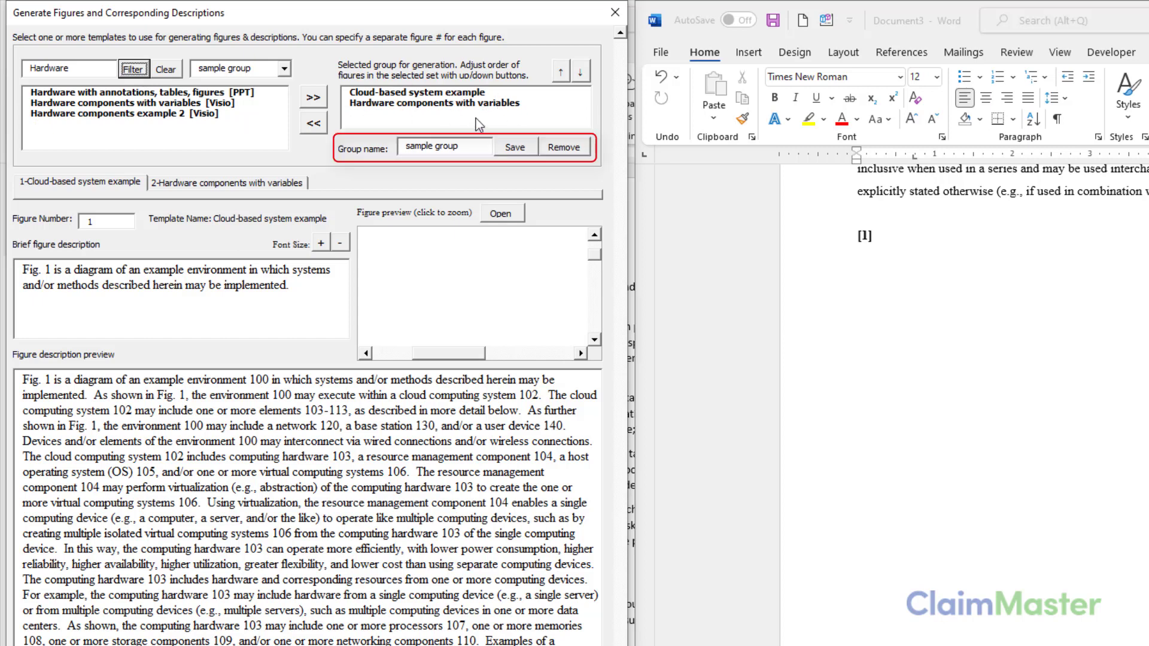
pyautogui.click(284, 69)
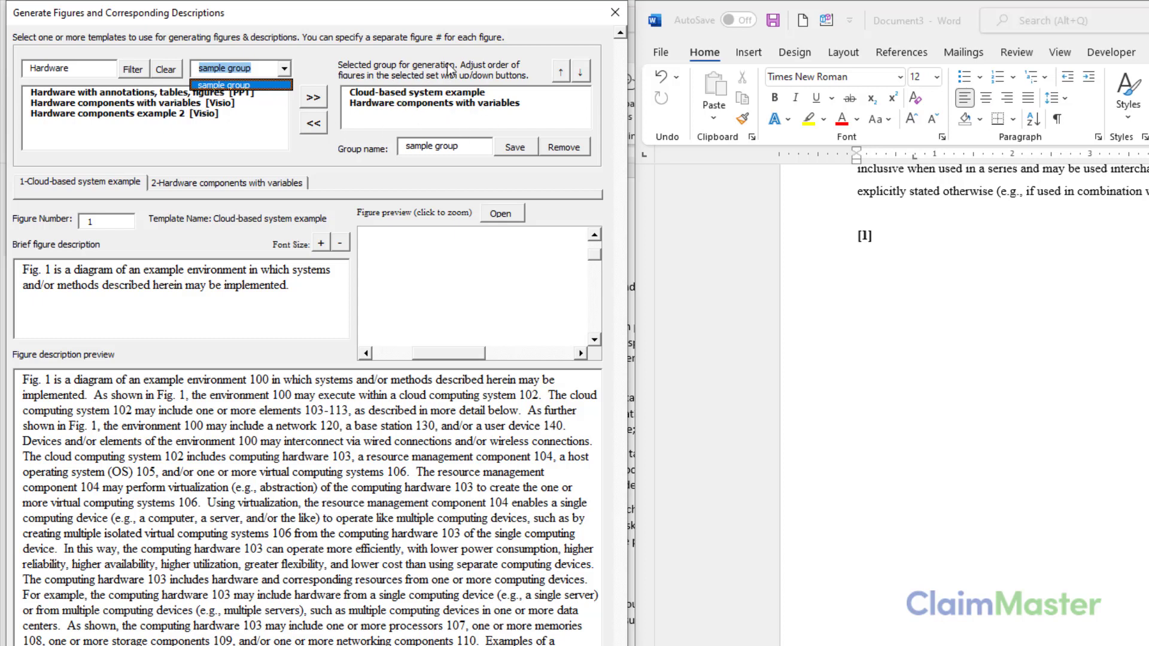
pyautogui.click(318, 82)
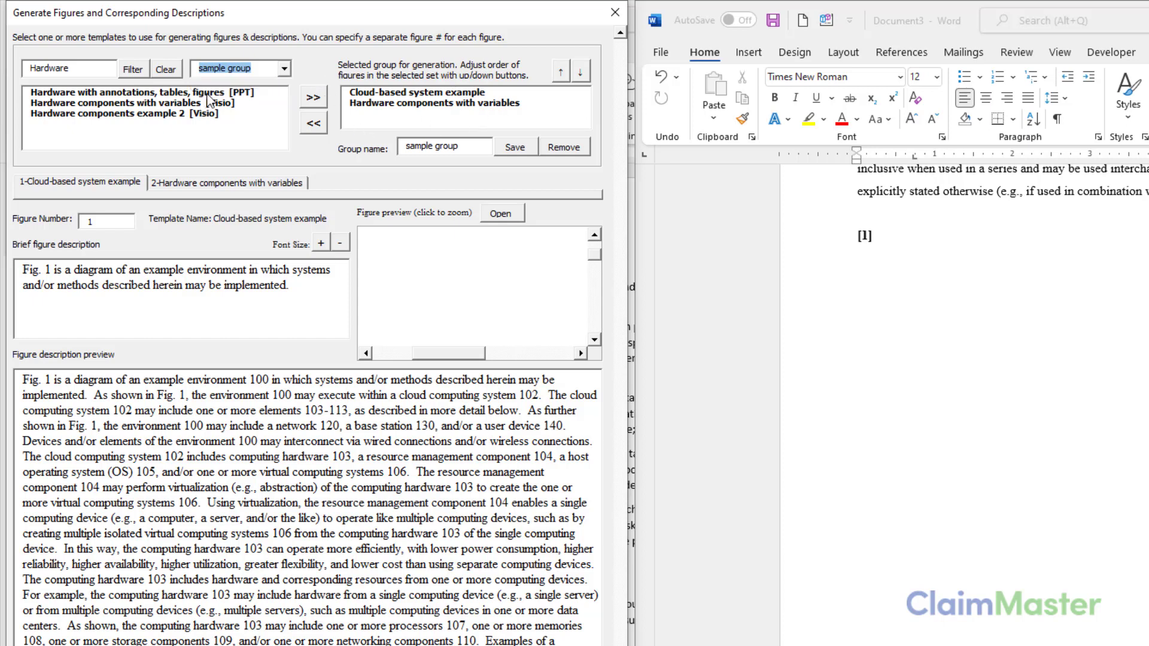
# Add the "Hardware with annotations, tables, figures" template to the selected sample group and bring up the Cloud-based system example's details.
pyautogui.click(242, 94)
pyautogui.click(312, 103)
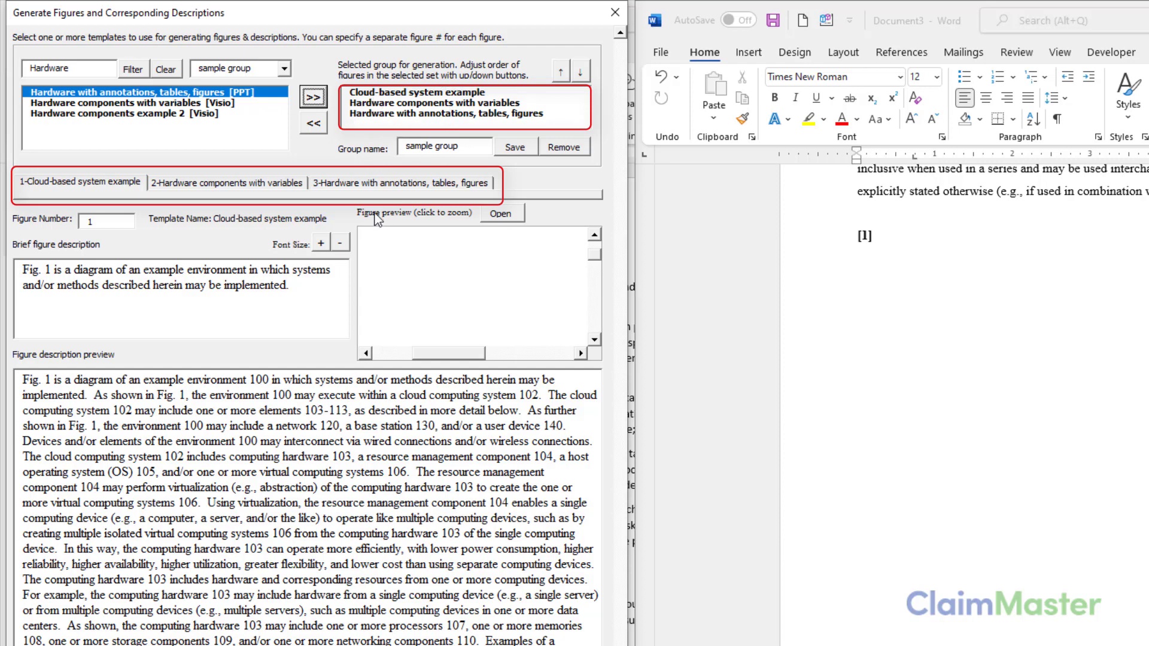
pyautogui.click(158, 187)
pyautogui.click(118, 191)
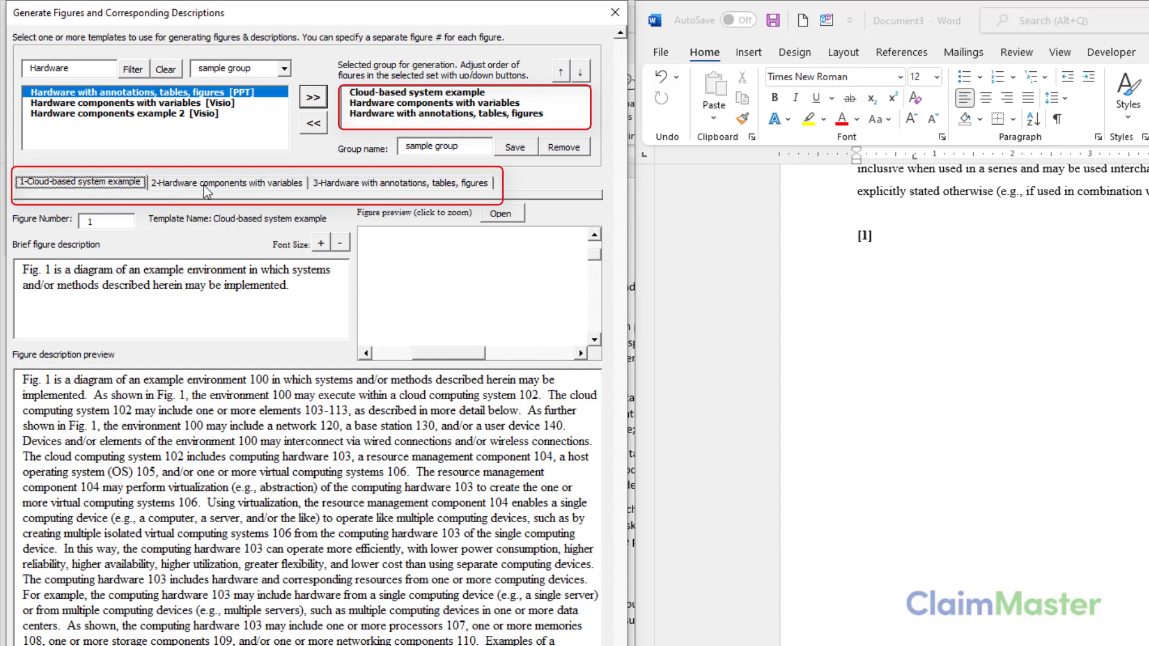
# Compare the brief and full descriptions of the three selected templates, ending with the Cloud-based system example's figure preview.
pyautogui.click(204, 185)
pyautogui.click(338, 188)
pyautogui.click(136, 190)
pyautogui.click(179, 183)
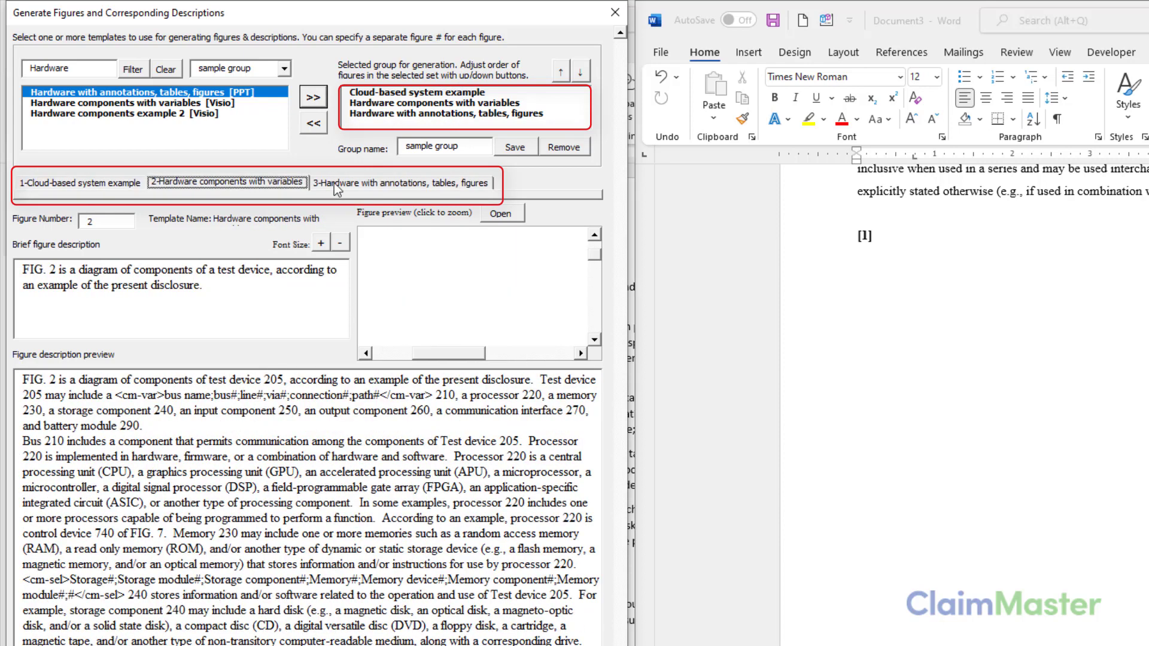
pyautogui.click(334, 183)
pyautogui.click(133, 187)
pyautogui.click(460, 317)
pyautogui.moveTo(460, 317); pyautogui.dragTo(472, 346)
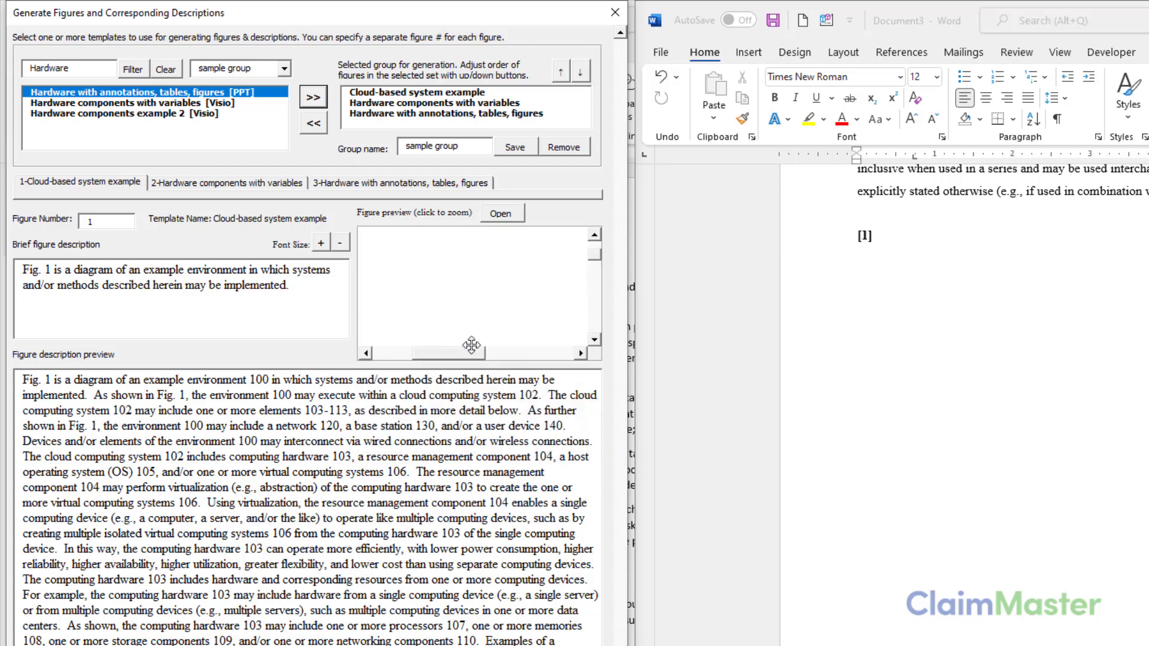
# Examine the description text and figure preview of each selected template, including its variable, comment and object placeholders.
pyautogui.click(239, 186)
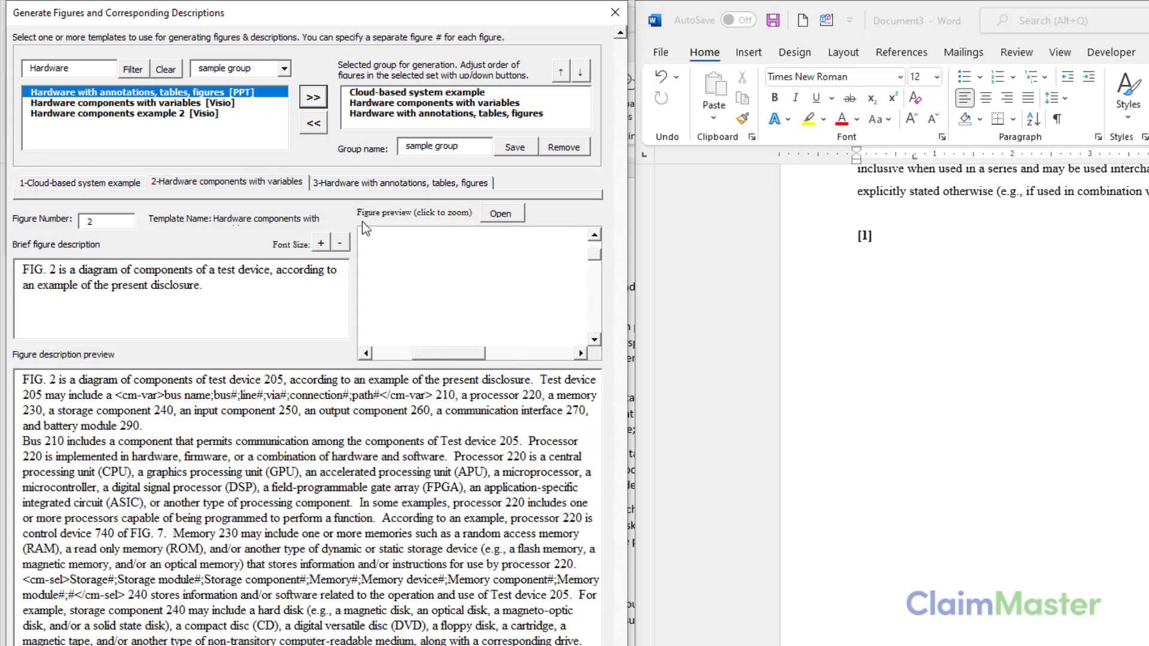
pyautogui.click(370, 185)
pyautogui.moveTo(478, 272)
pyautogui.mouseDown()
pyautogui.moveTo(529, 265)
pyautogui.moveTo(419, 244)
pyautogui.moveTo(485, 246)
pyautogui.moveTo(472, 269)
pyautogui.mouseUp()
pyautogui.scroll(-5, 592, 604)
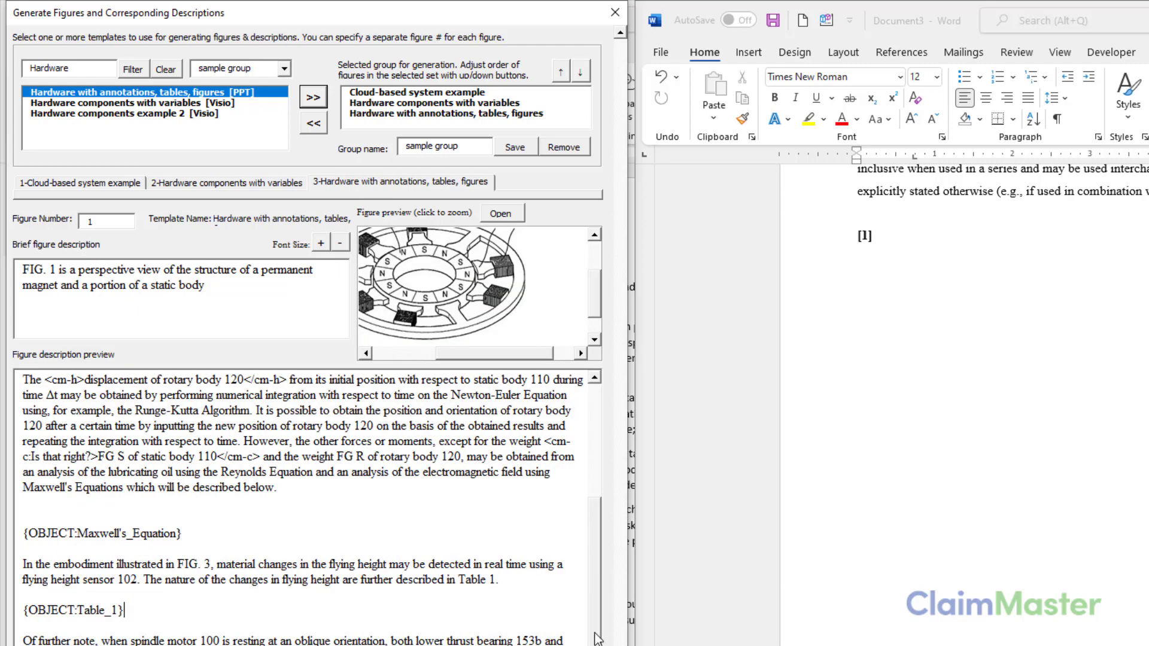
pyautogui.scroll(5, 596, 639)
pyautogui.click(213, 184)
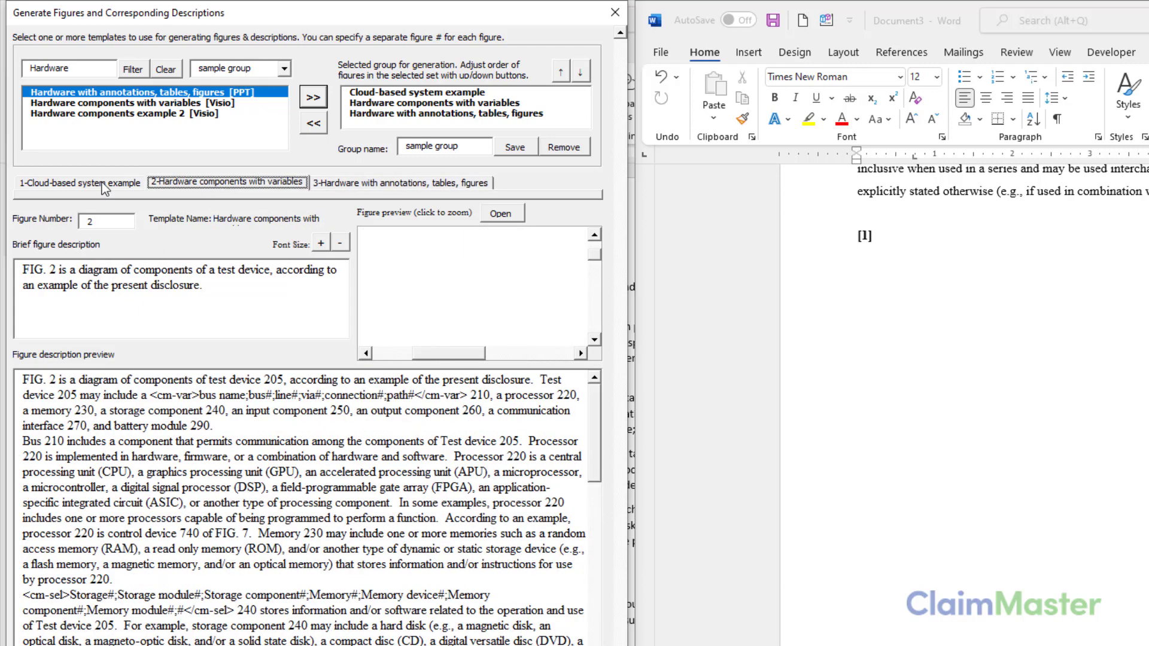
pyautogui.click(104, 186)
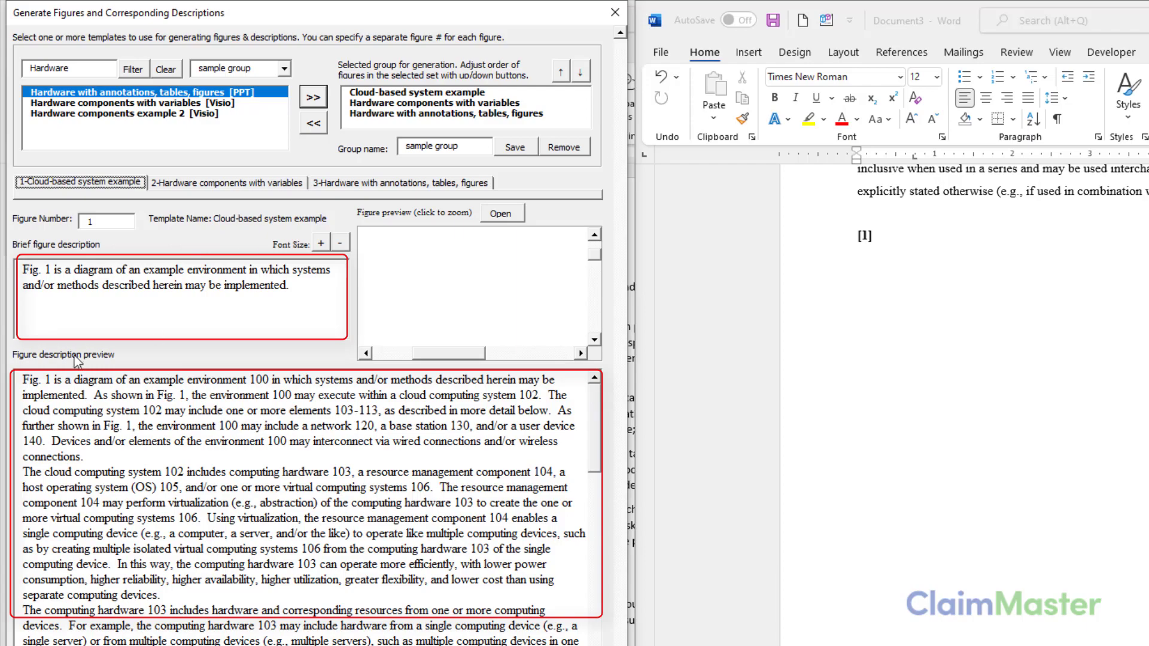
pyautogui.click(595, 531)
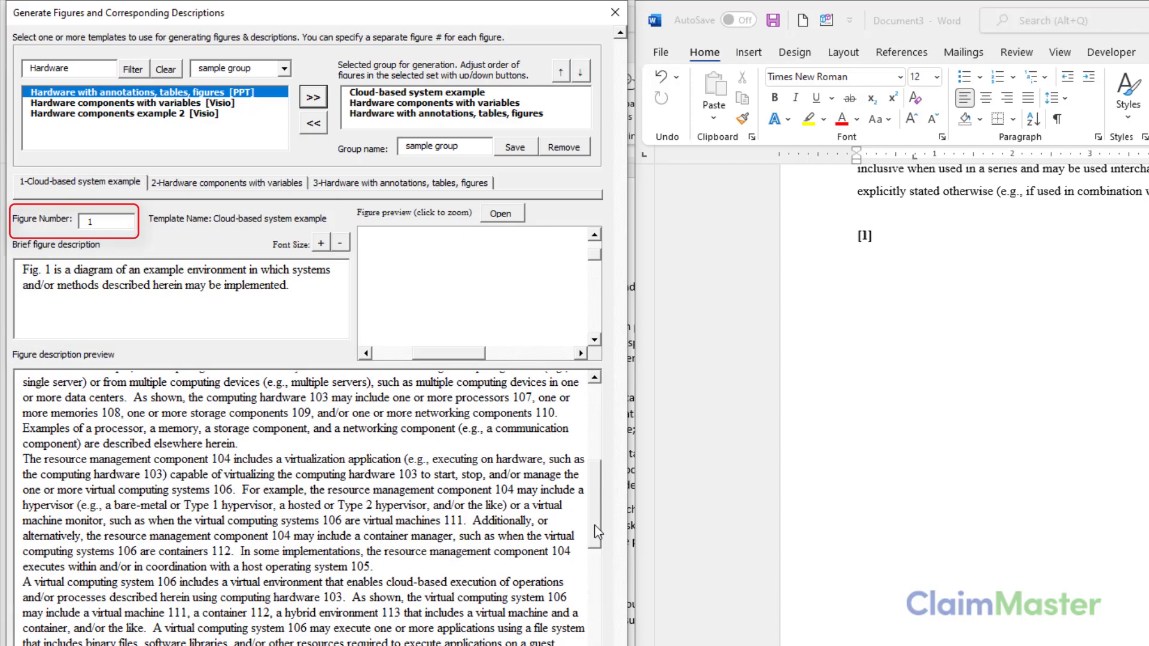
# Set the figure number of the Cloud-based system example to 5 and check its renumbered description.
pyautogui.scroll(6, 301, 482)
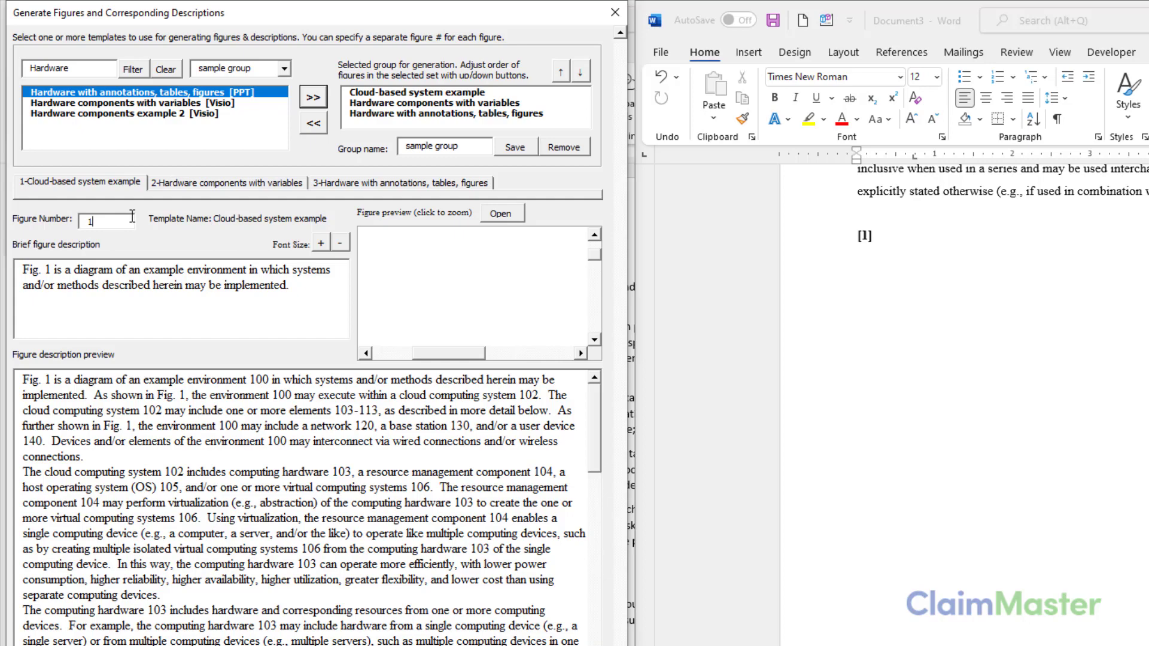
pyautogui.press('BackSpace')
pyautogui.write('5')
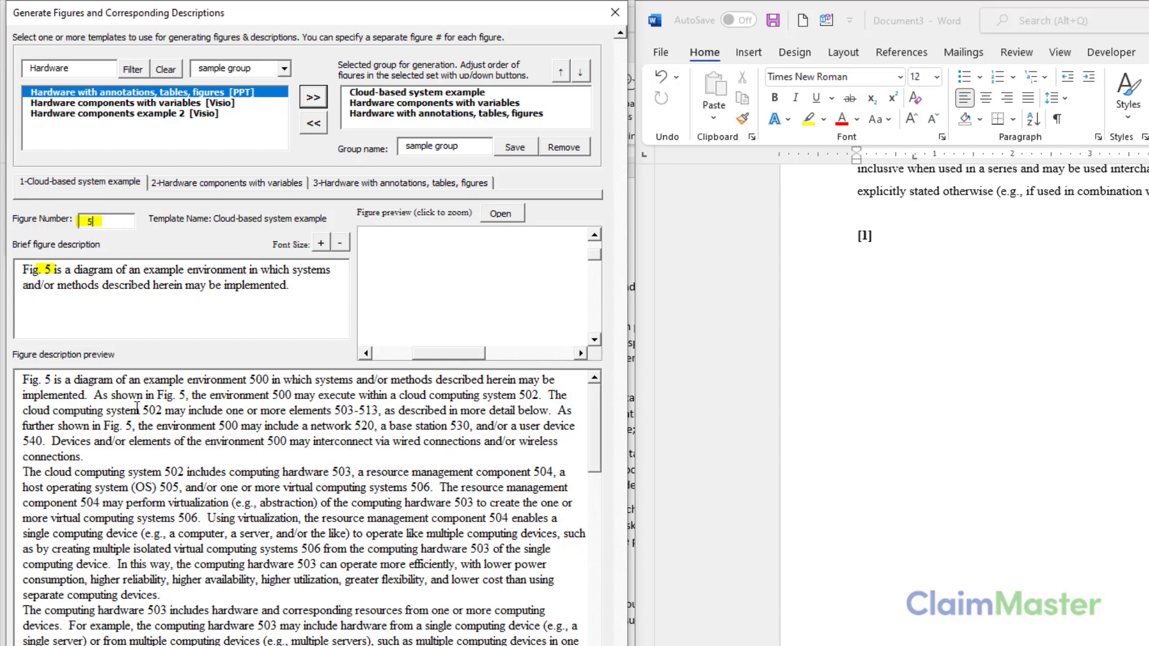
pyautogui.moveTo(598, 423)
pyautogui.mouseDown()
pyautogui.moveTo(600, 616)
pyautogui.moveTo(598, 442)
pyautogui.mouseUp()
# Set the figure numbers to 6 for Hardware components with variables and 7 for Hardware with annotations, tables, figures.
pyautogui.click(210, 182)
pyautogui.press('BackSpace')
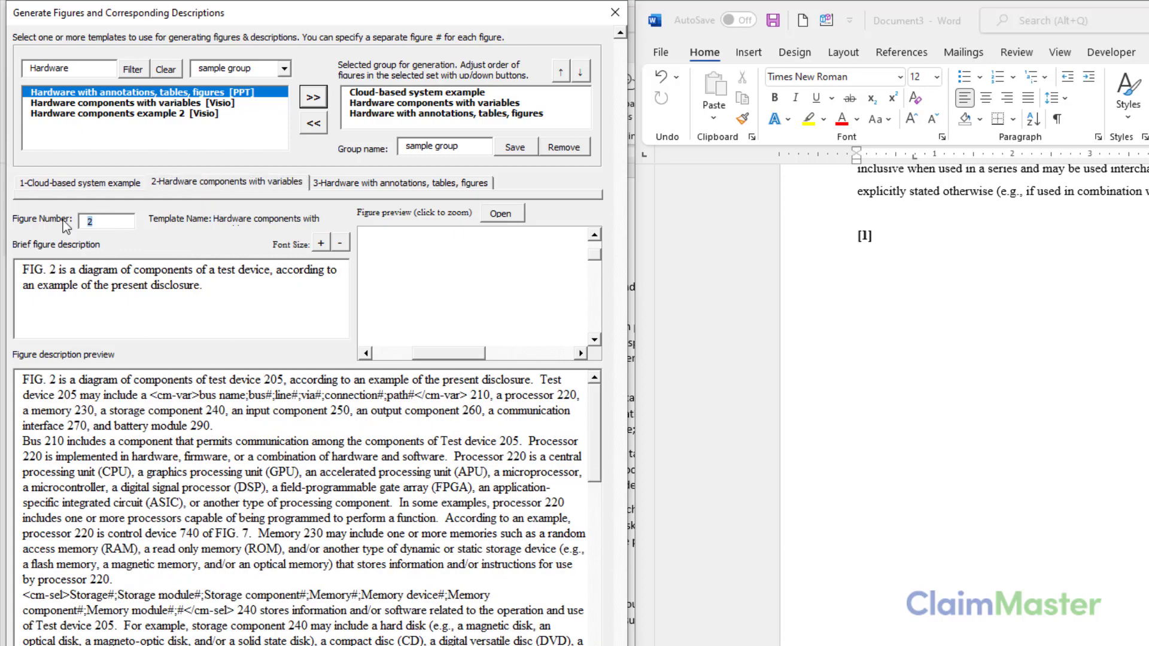
pyautogui.write('6')
pyautogui.click(346, 186)
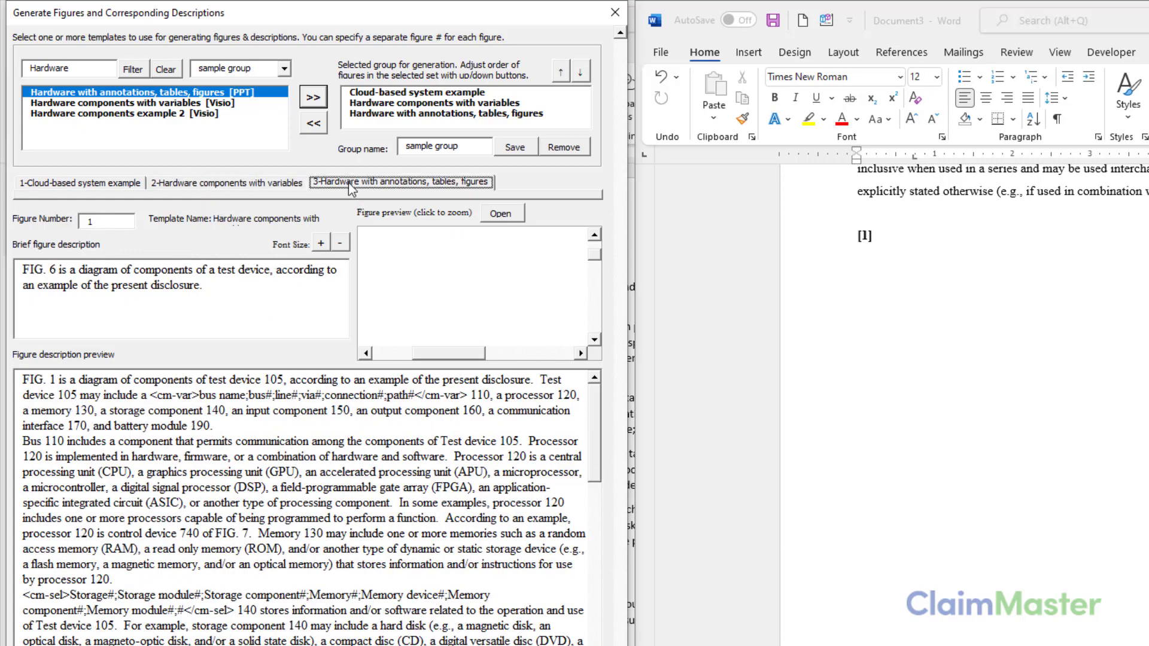
pyautogui.write('7')
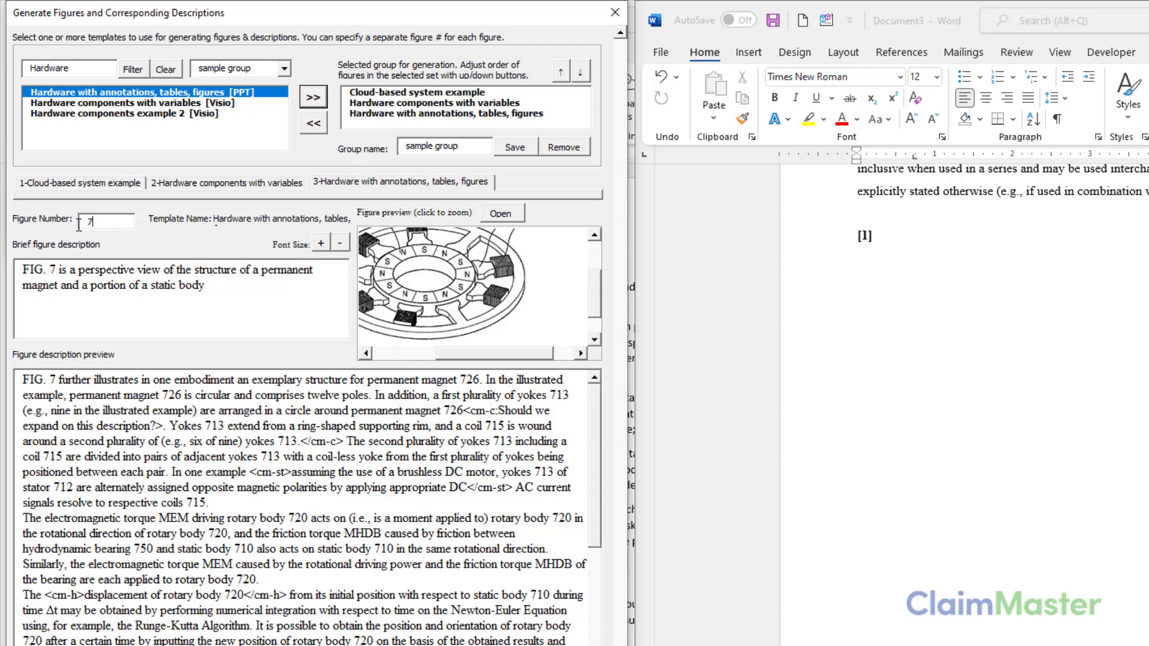
pyautogui.scroll(-5, 591, 500)
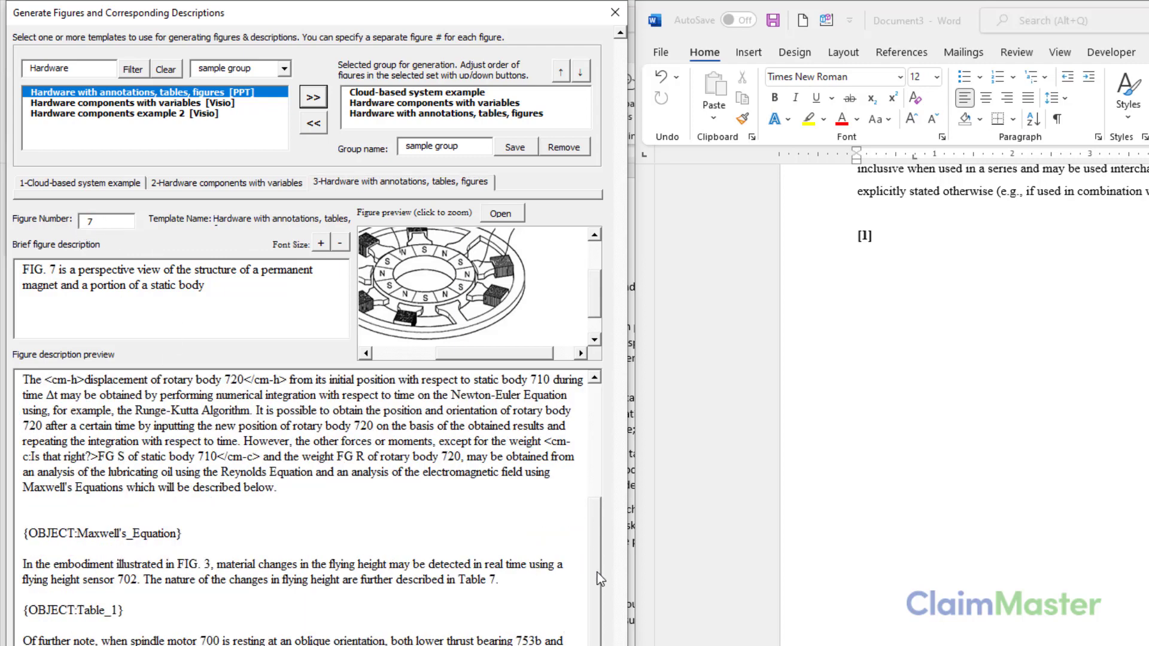
# Insert the figure descriptions into the open document, choosing "connection" as the bus name variable's value.
pyautogui.click(84, 182)
pyautogui.click(400, 181)
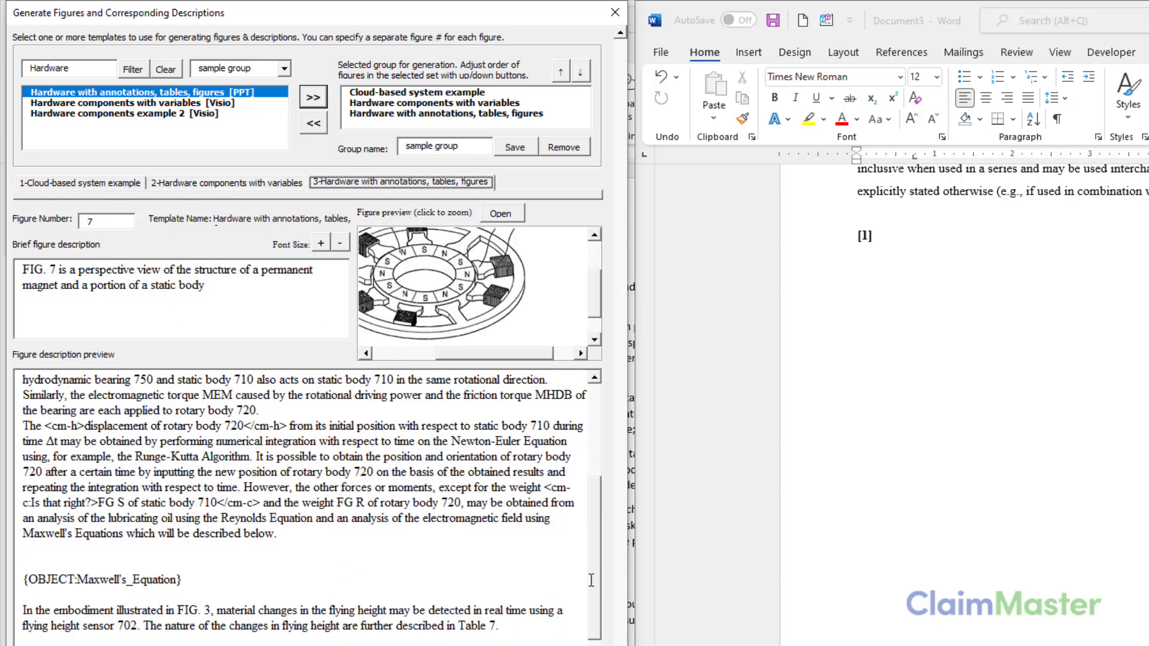
pyautogui.moveTo(591, 580); pyautogui.dragTo(600, 490)
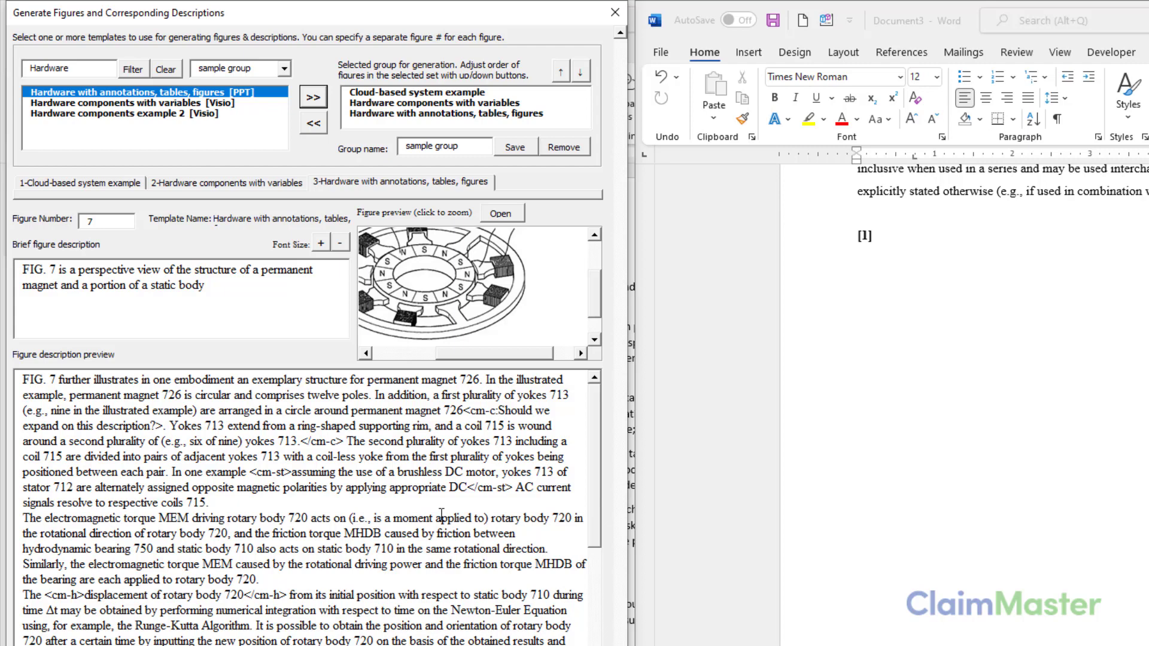
pyautogui.scroll(-3, 548, 518)
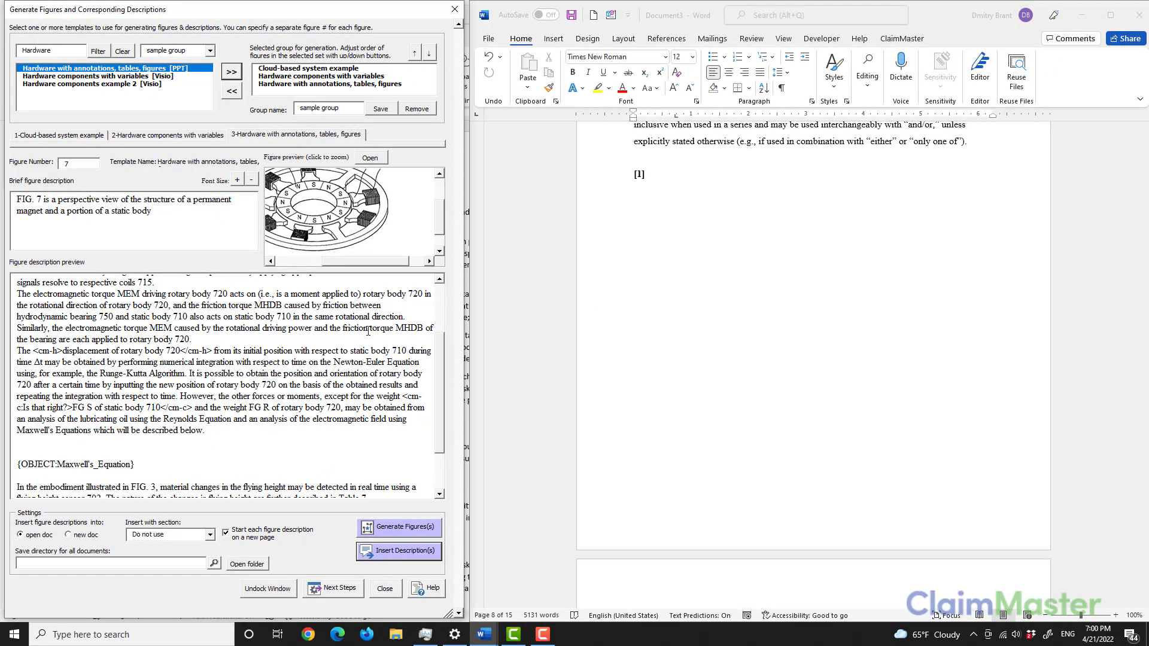
pyautogui.scroll(-1, 440, 353)
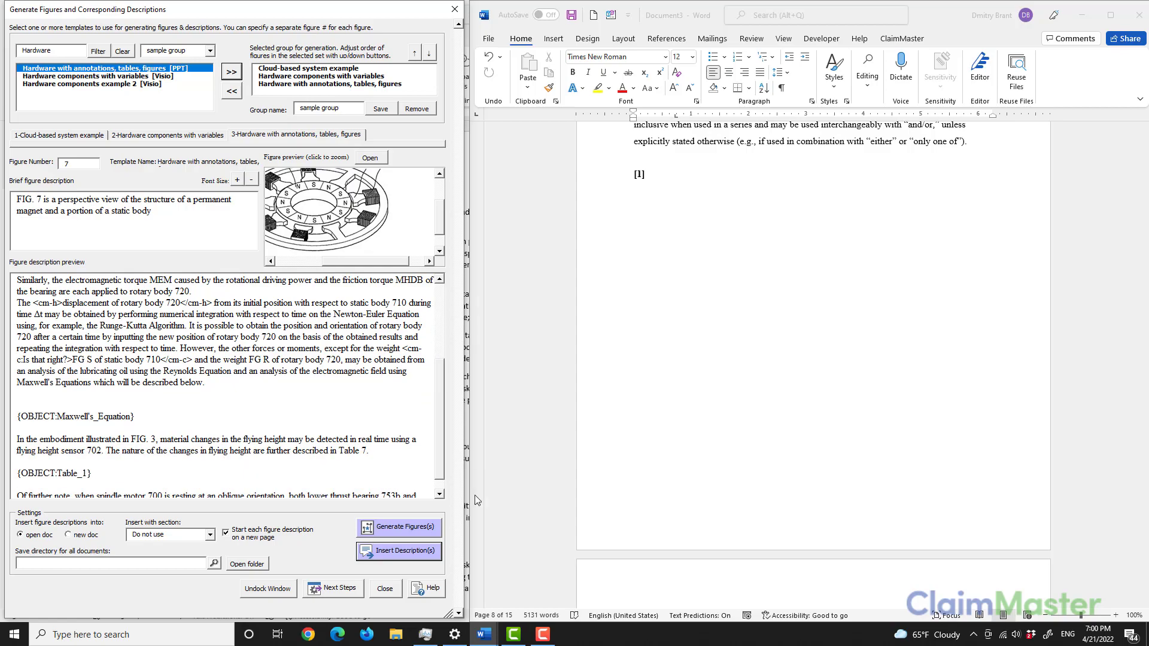
pyautogui.click(426, 552)
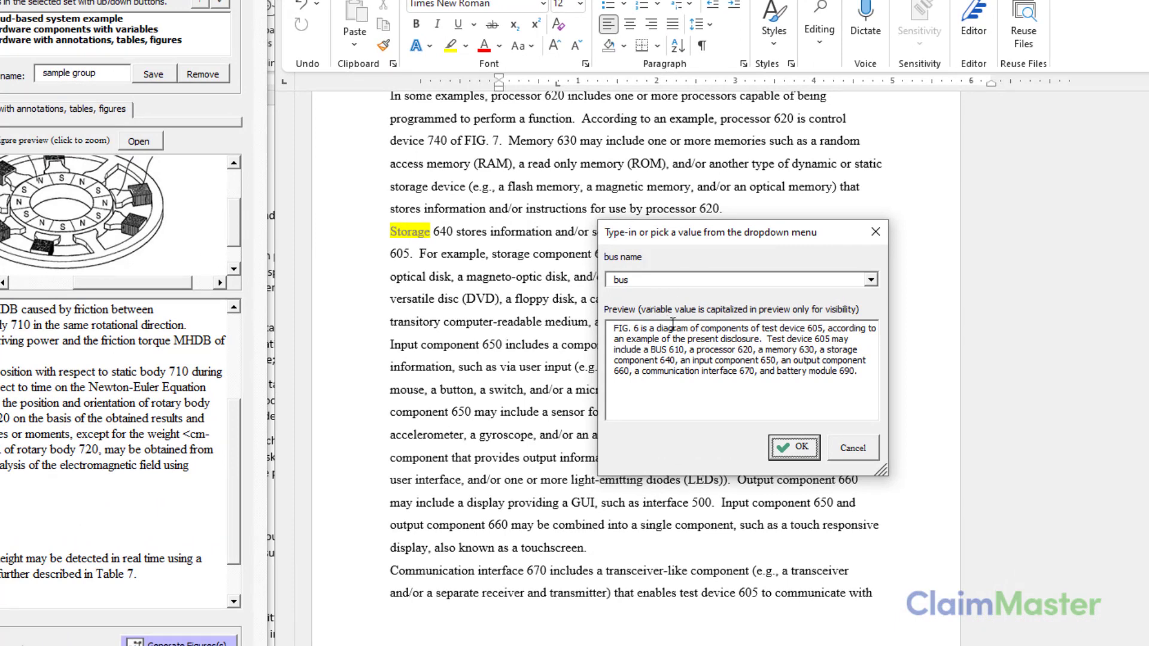
pyautogui.click(871, 280)
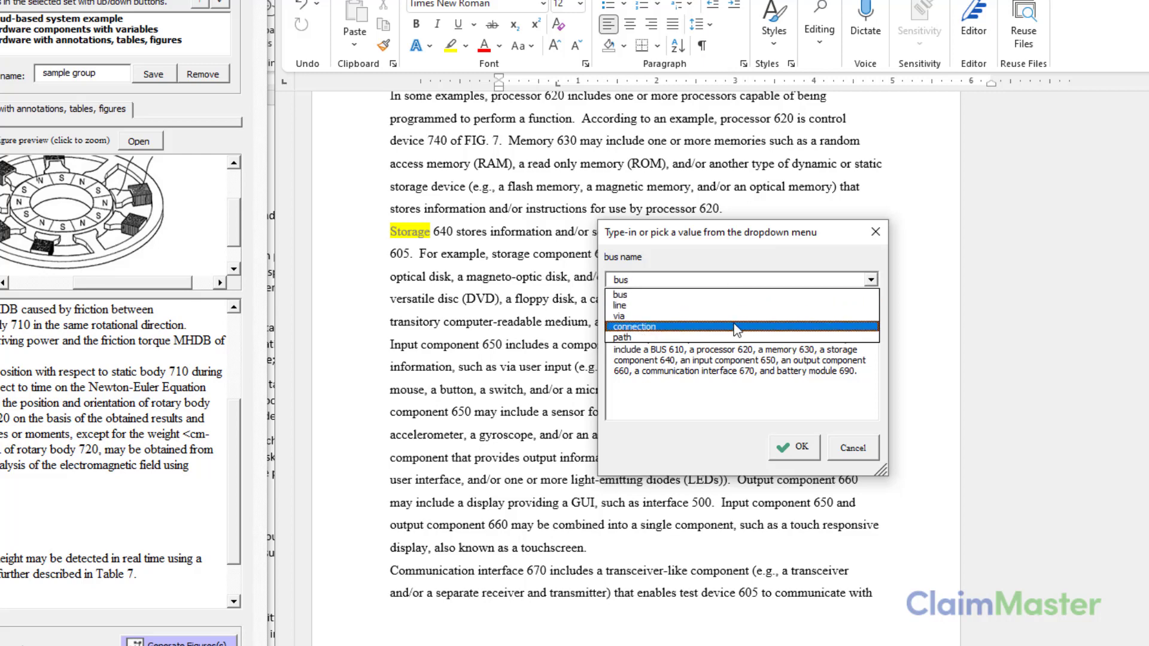
pyautogui.click(733, 326)
pyautogui.click(794, 447)
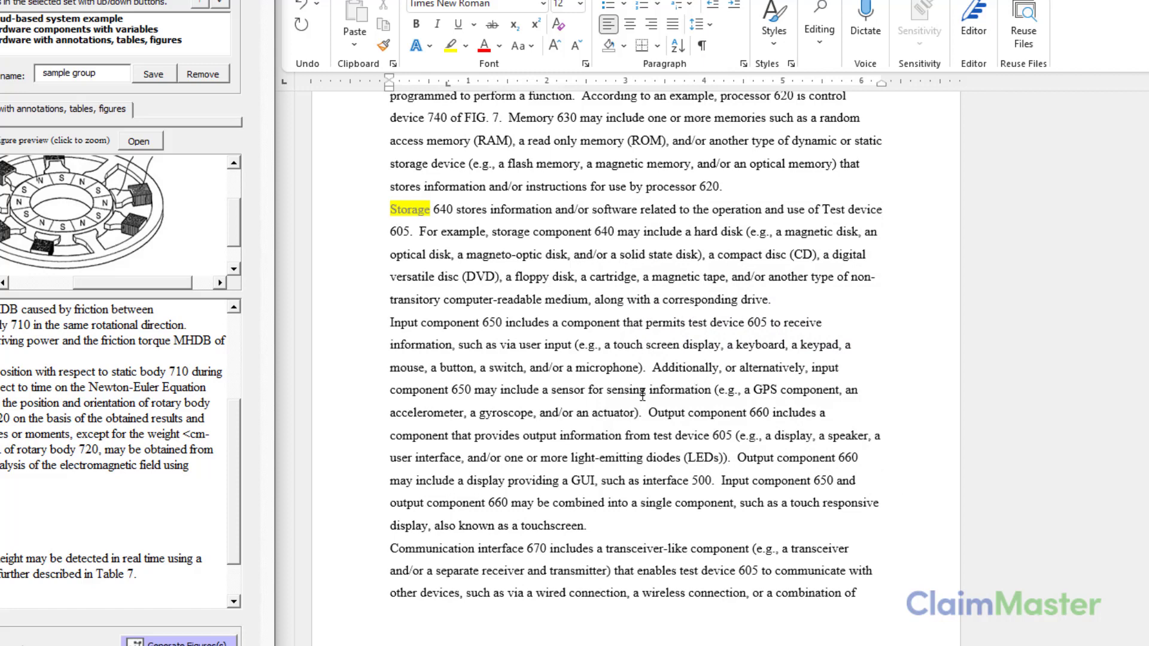
# Examine the inserted descriptions of figures 5 to 7 in the document, including the comments, formatting, equations and table.
pyautogui.scroll(20, 667, 383)
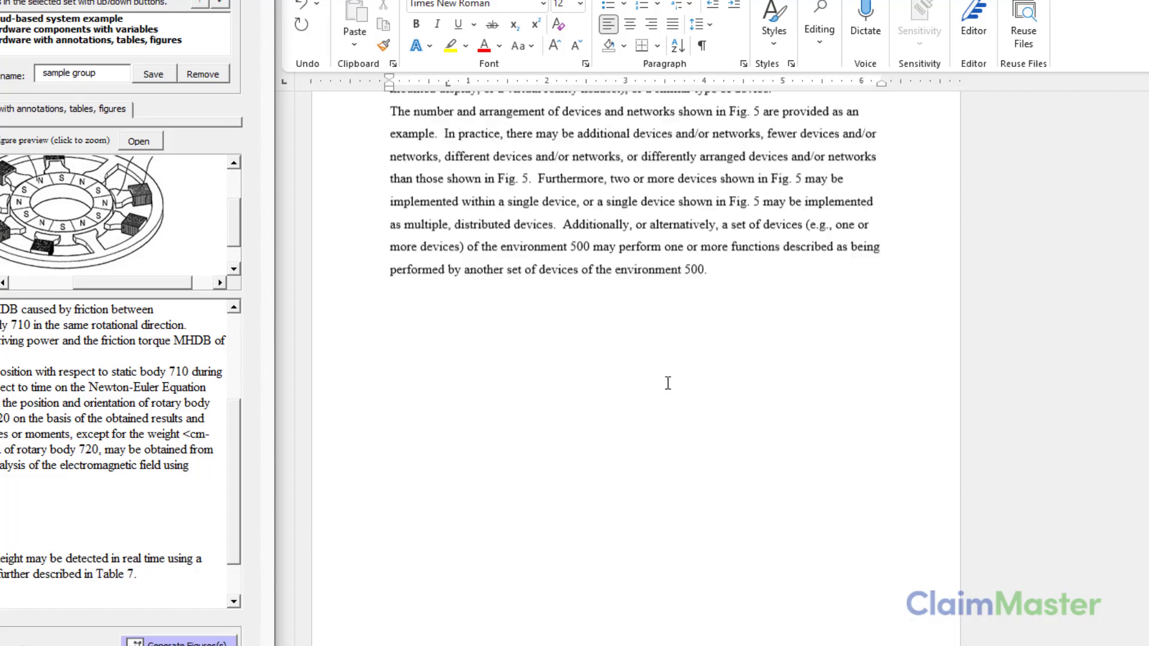
pyautogui.scroll(-20, 668, 383)
pyautogui.scroll(-15, 668, 382)
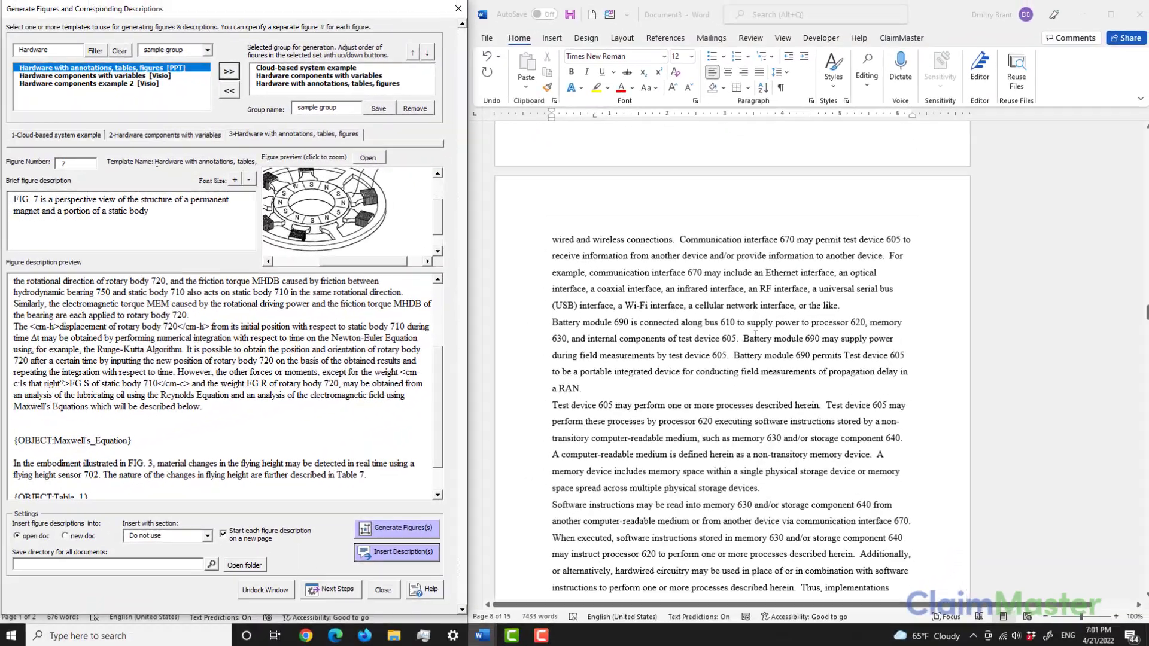
pyautogui.scroll(-9, 756, 336)
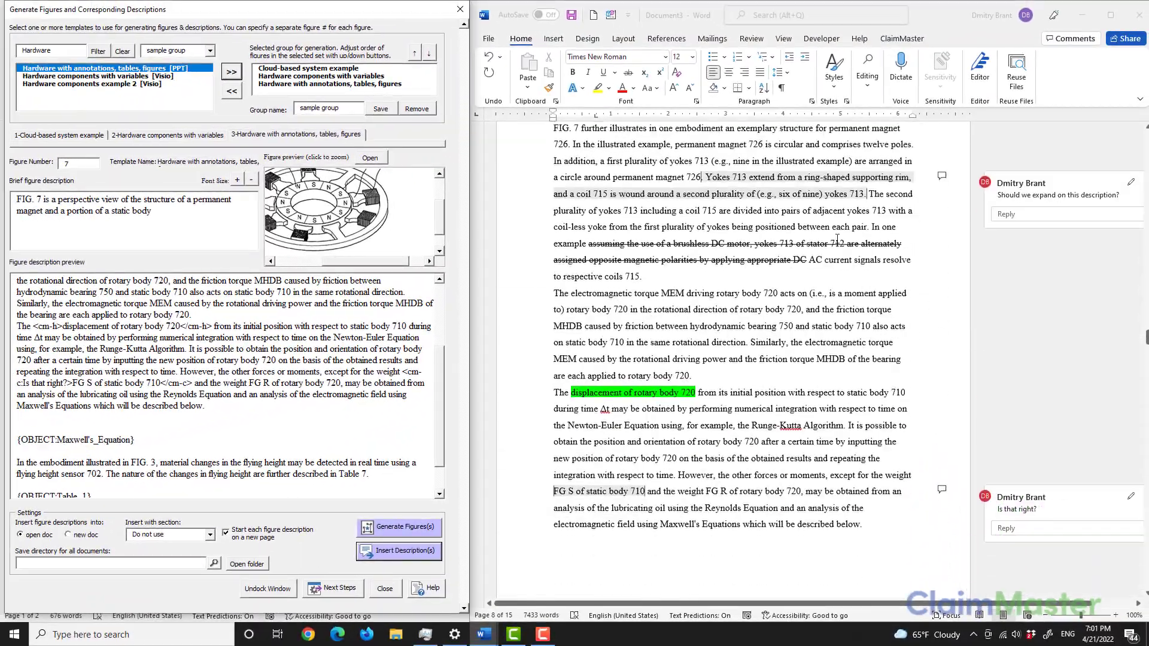
pyautogui.scroll(-6, 754, 394)
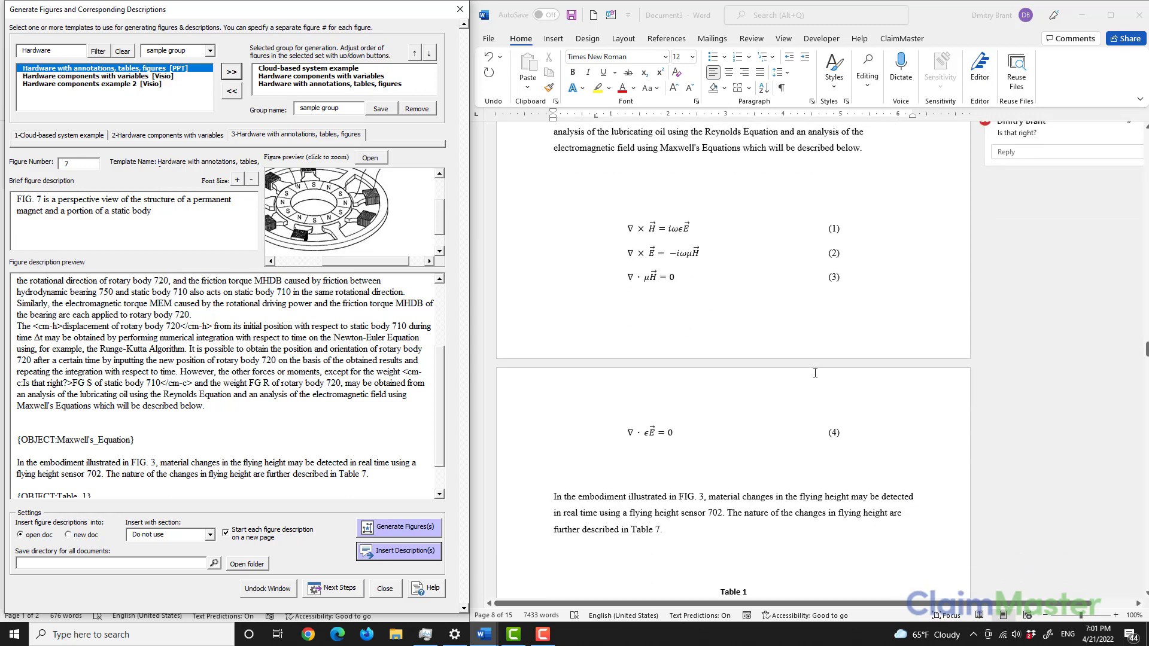
pyautogui.scroll(-9, 815, 372)
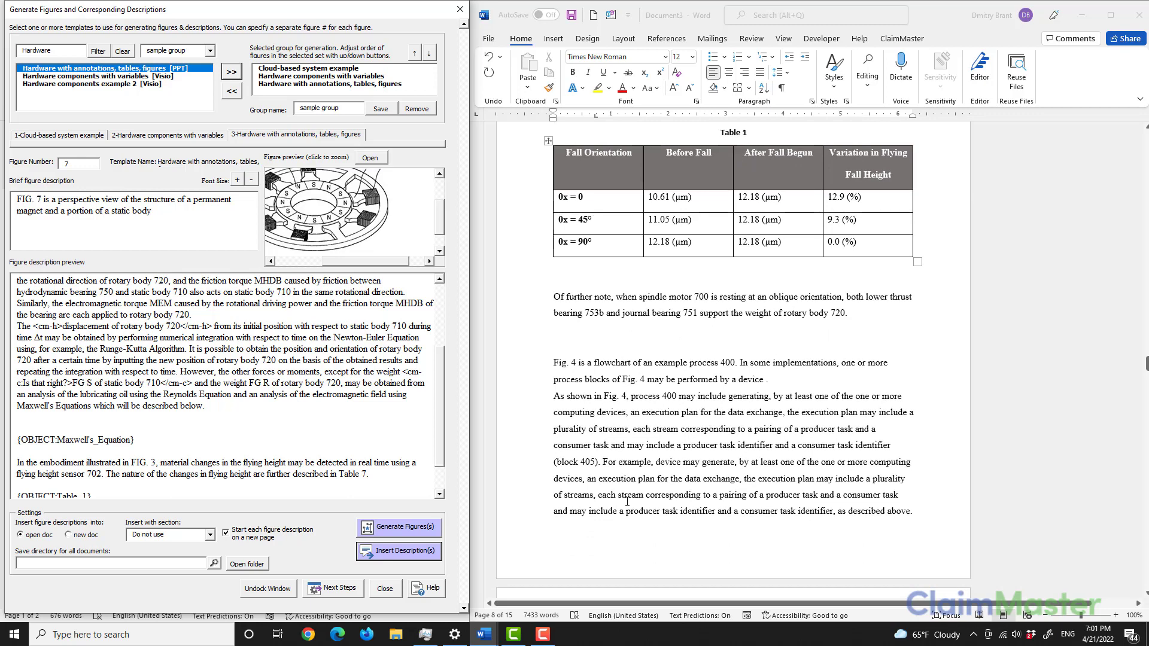
pyautogui.scroll(15, 676, 428)
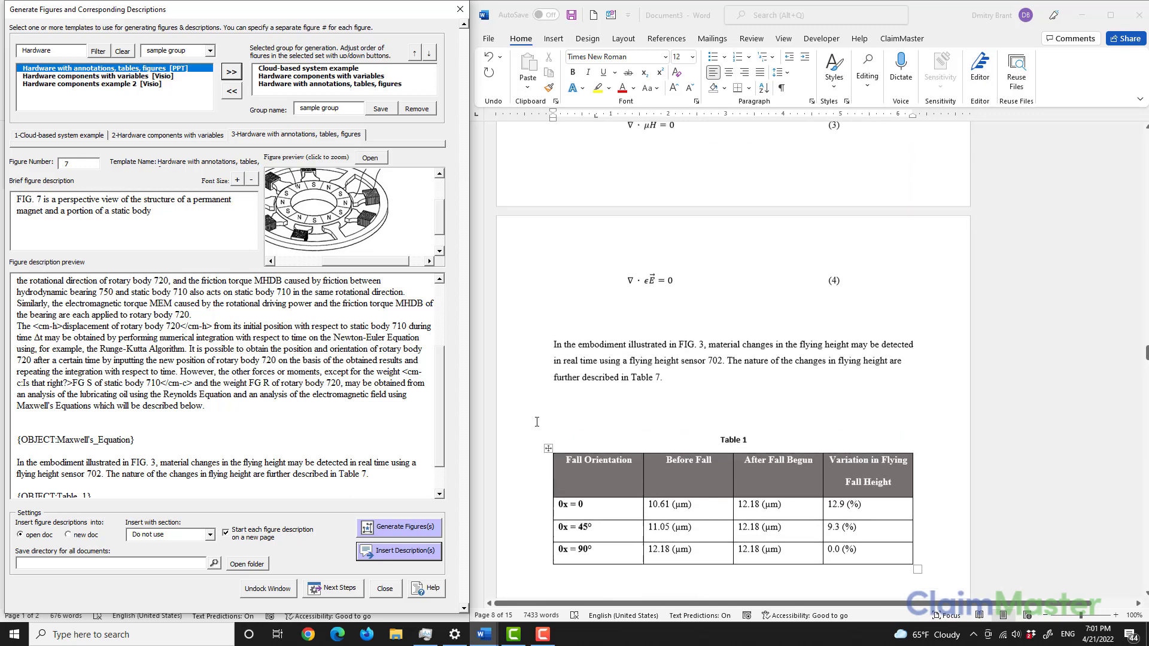
pyautogui.scroll(-1, 443, 424)
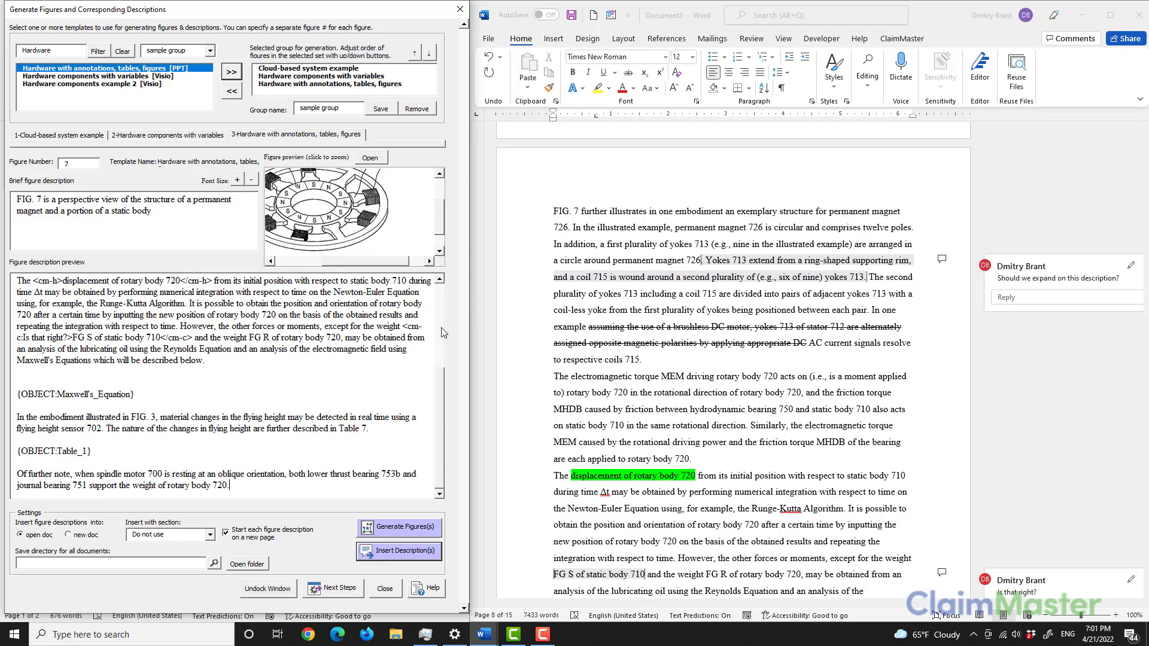
# Generate the drawing files for the three selected figure templates.
pyautogui.click(222, 135)
pyautogui.click(79, 134)
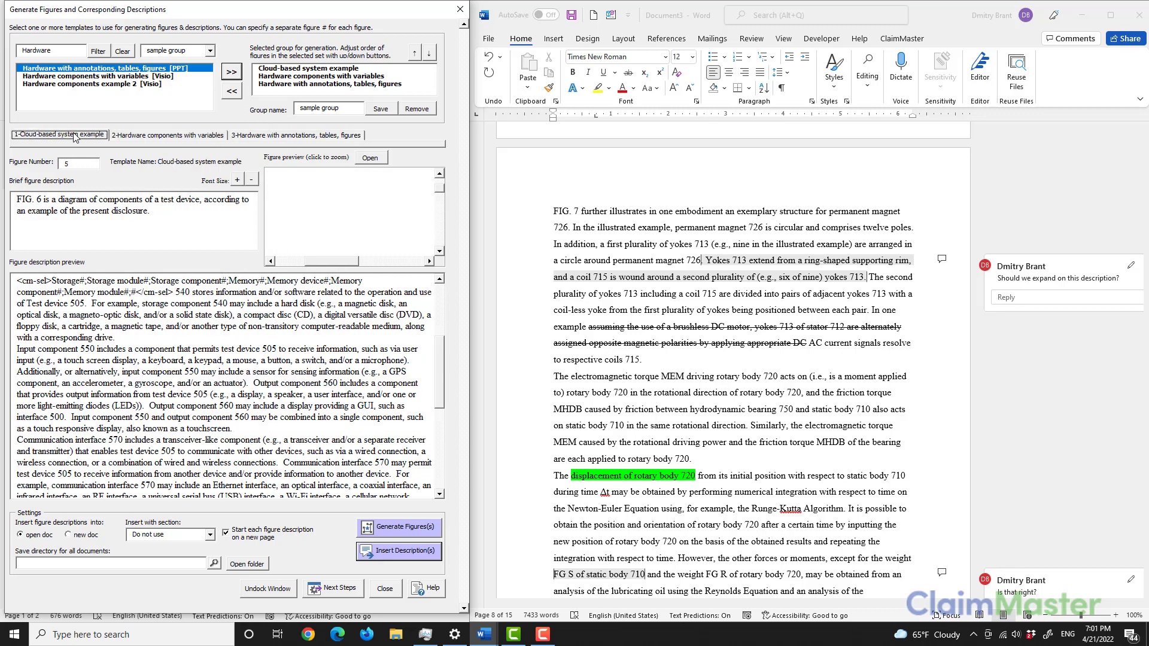
pyautogui.click(426, 529)
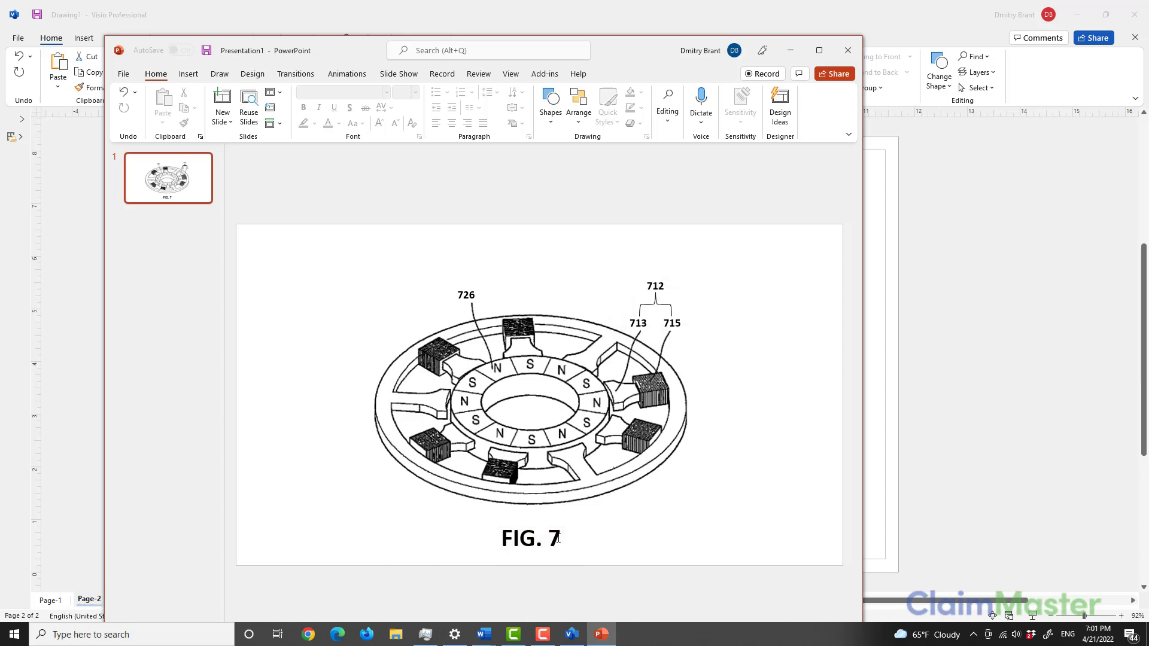
# Switch to Visio, inspect the generated FIG. 6 and FIG. 5 pages, and minimize the drawing.
pyautogui.click(571, 634)
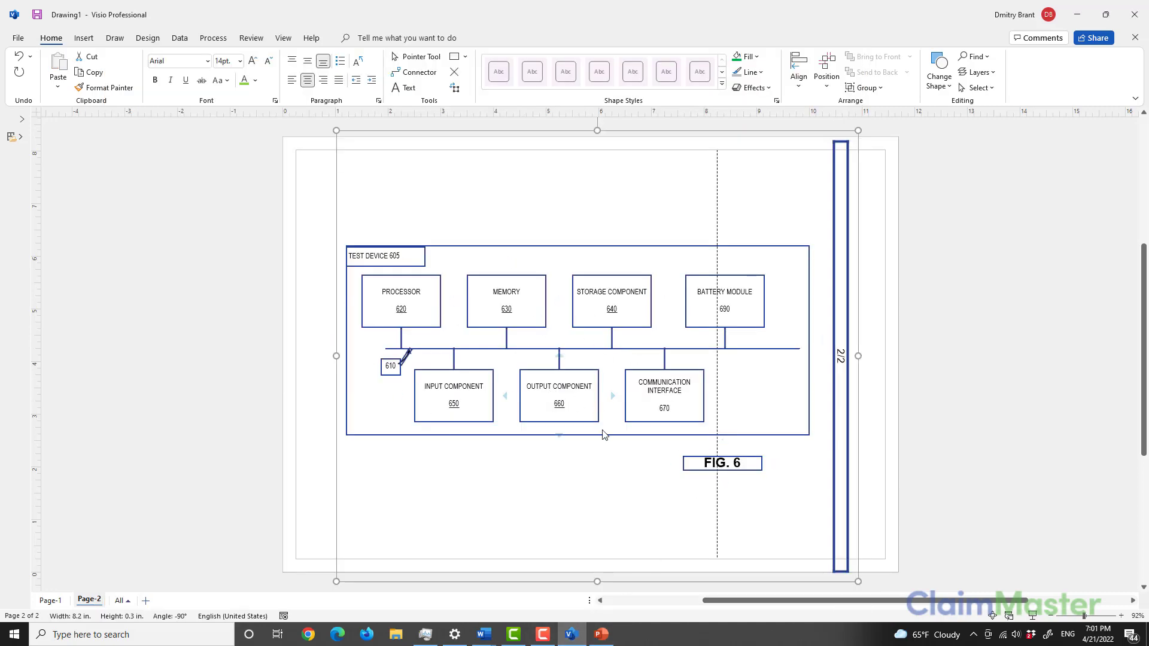
pyautogui.click(579, 634)
pyautogui.click(568, 635)
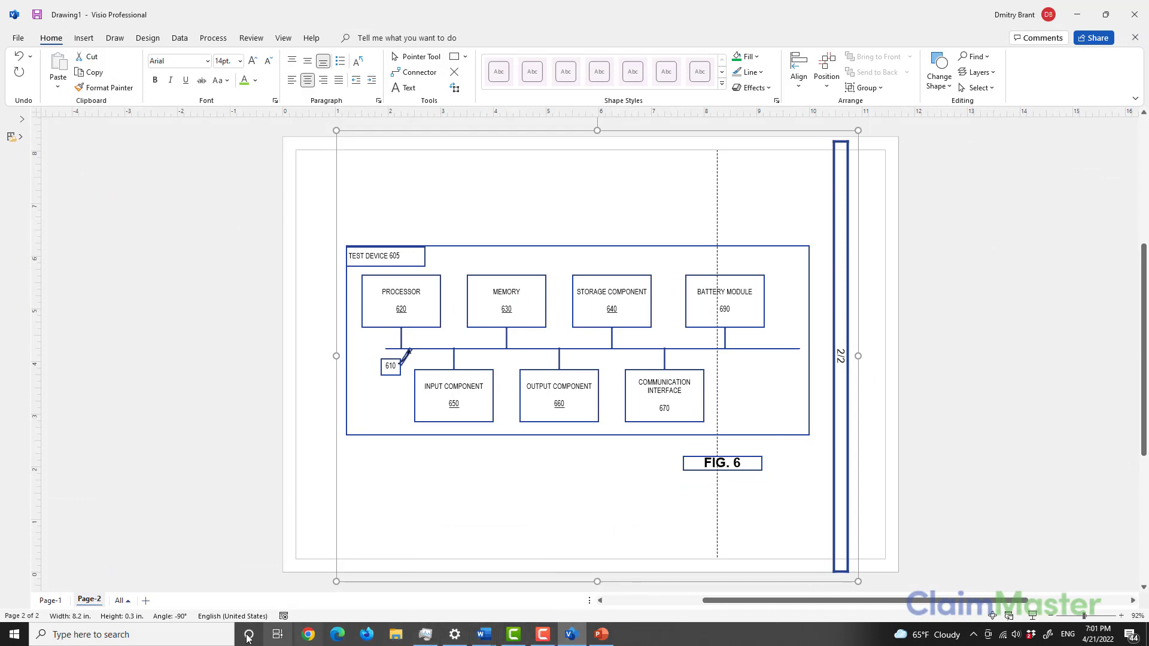
pyautogui.click(37, 603)
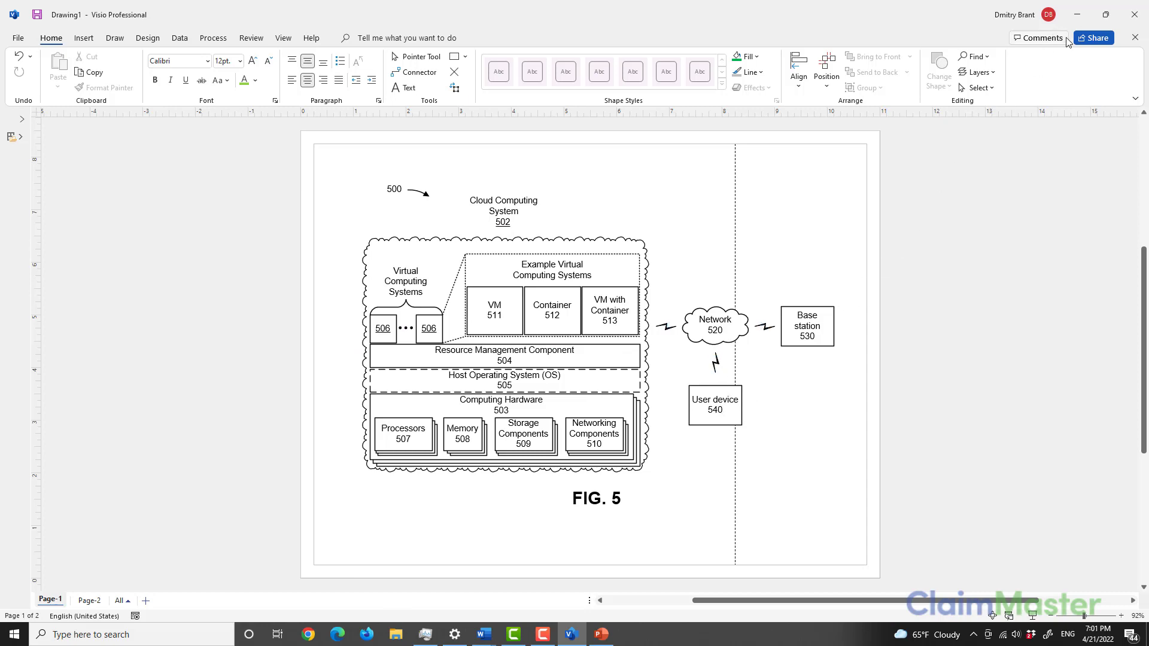
pyautogui.click(1077, 14)
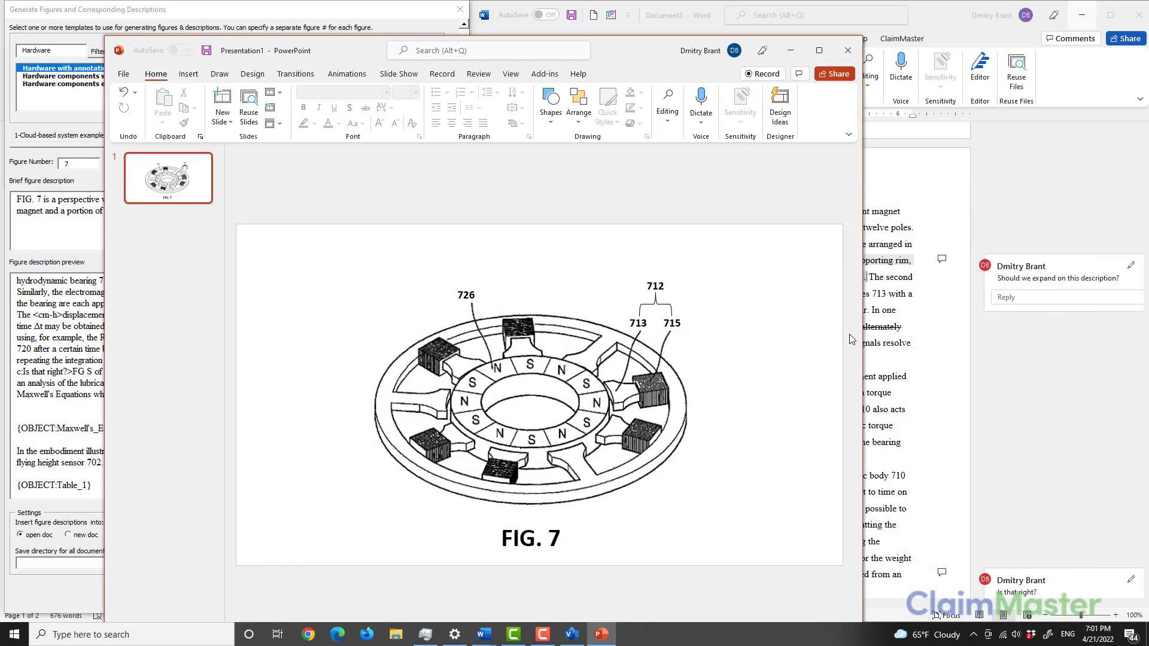
# Minimize the FIG. 7 presentation, review the completion status of the patent drafting operations, and dismiss the list.
pyautogui.click(794, 50)
pyautogui.click(880, 255)
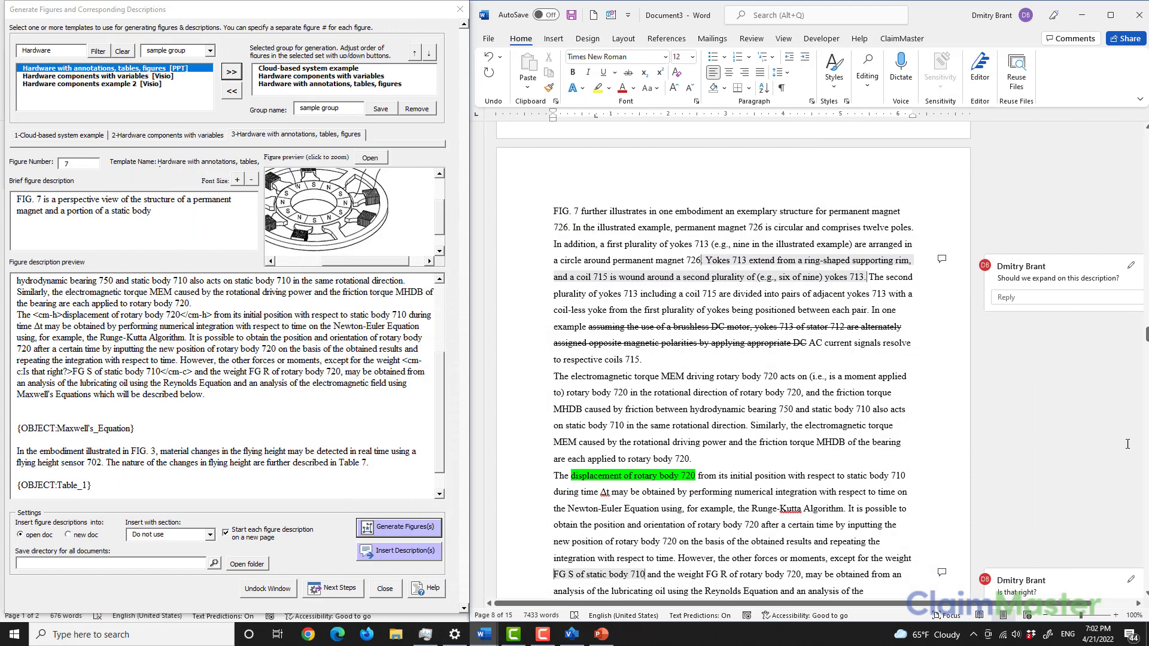
pyautogui.click(352, 598)
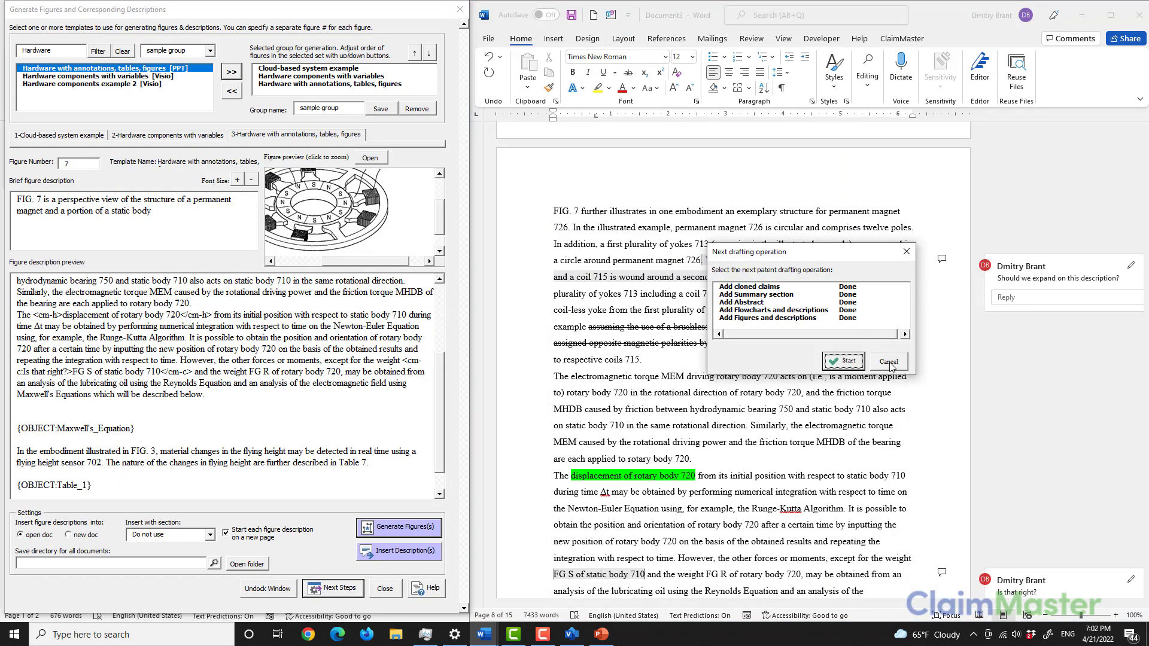
pyautogui.click(889, 362)
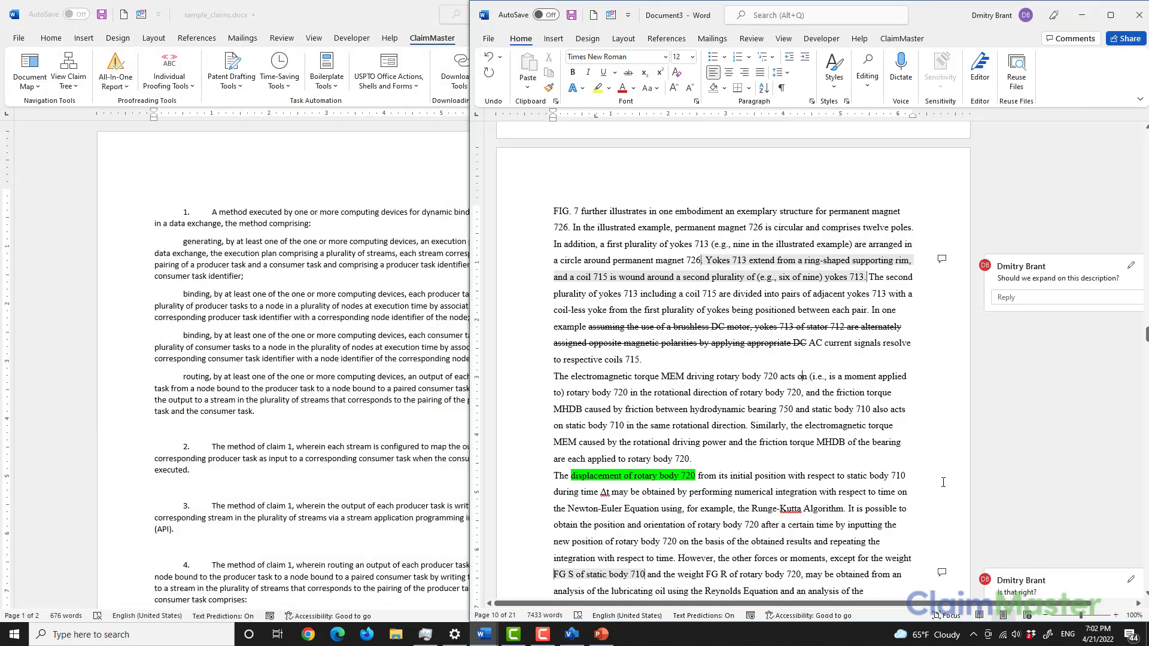
# Maximize the drafted application and review it from the title through the summary, detailed description and claims to the abstract.
pyautogui.click(1111, 15)
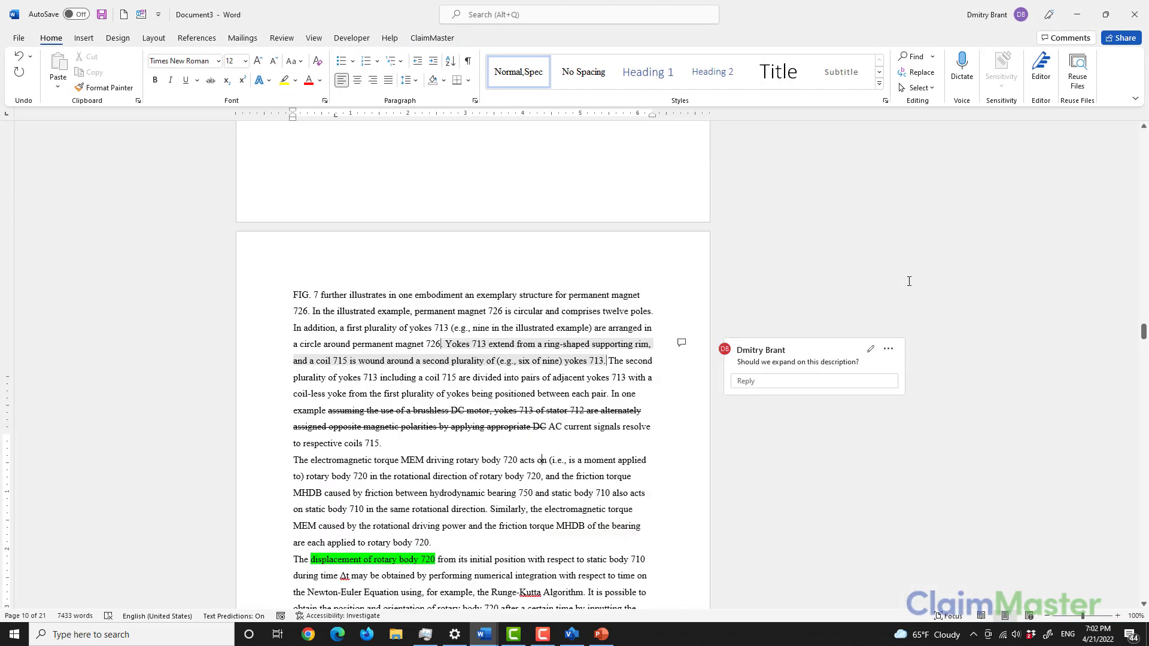
pyautogui.moveTo(1143, 331); pyautogui.dragTo(1126, 129)
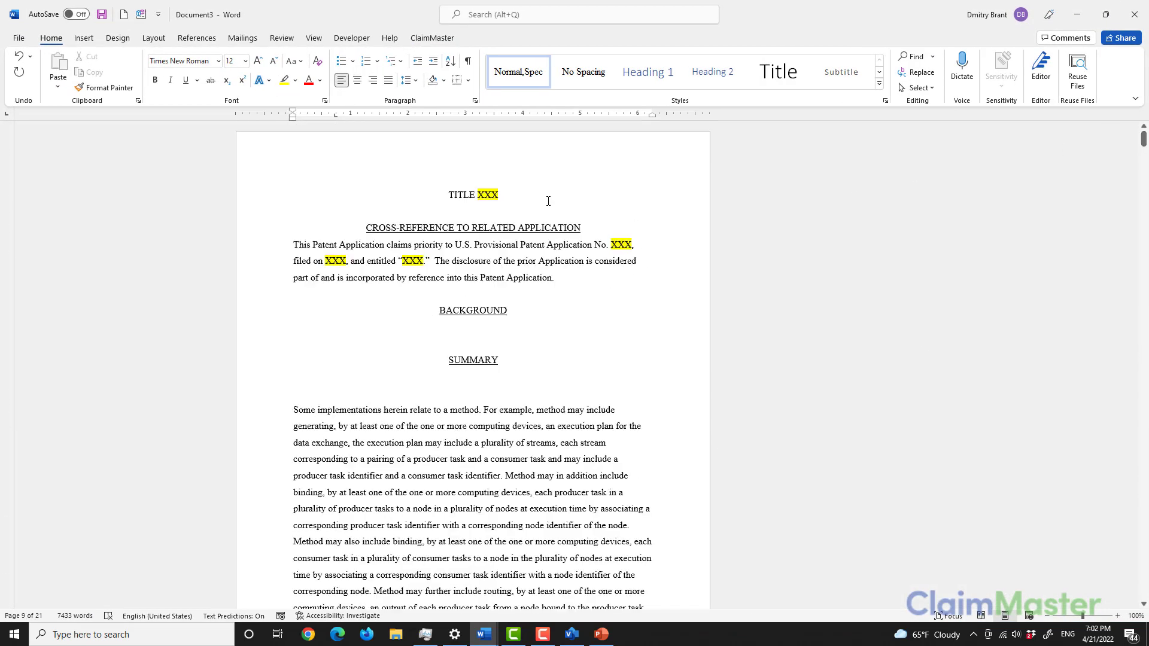
pyautogui.scroll(-15, 541, 269)
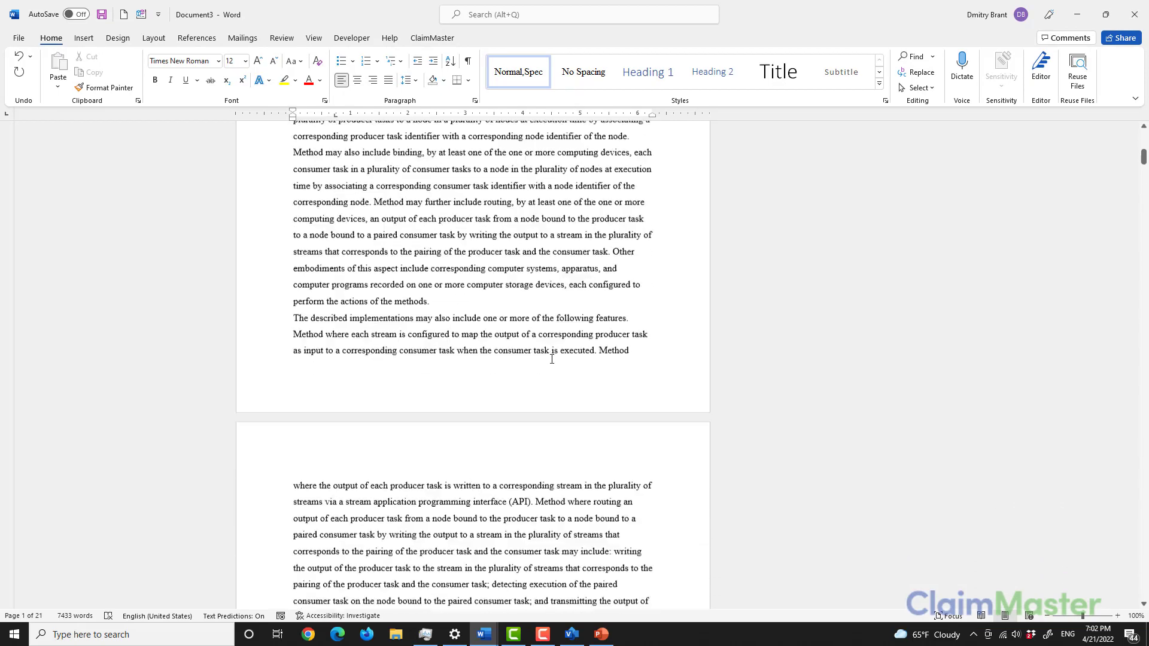
pyautogui.scroll(-15, 534, 335)
pyautogui.scroll(2, 569, 323)
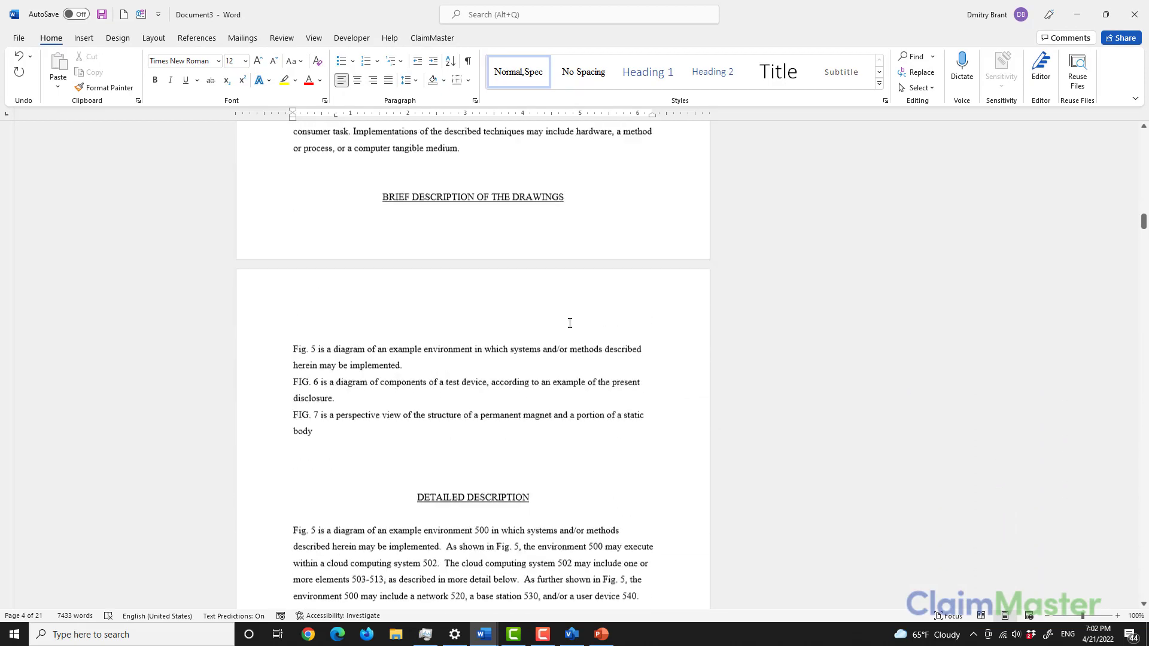
pyautogui.scroll(-8, 461, 315)
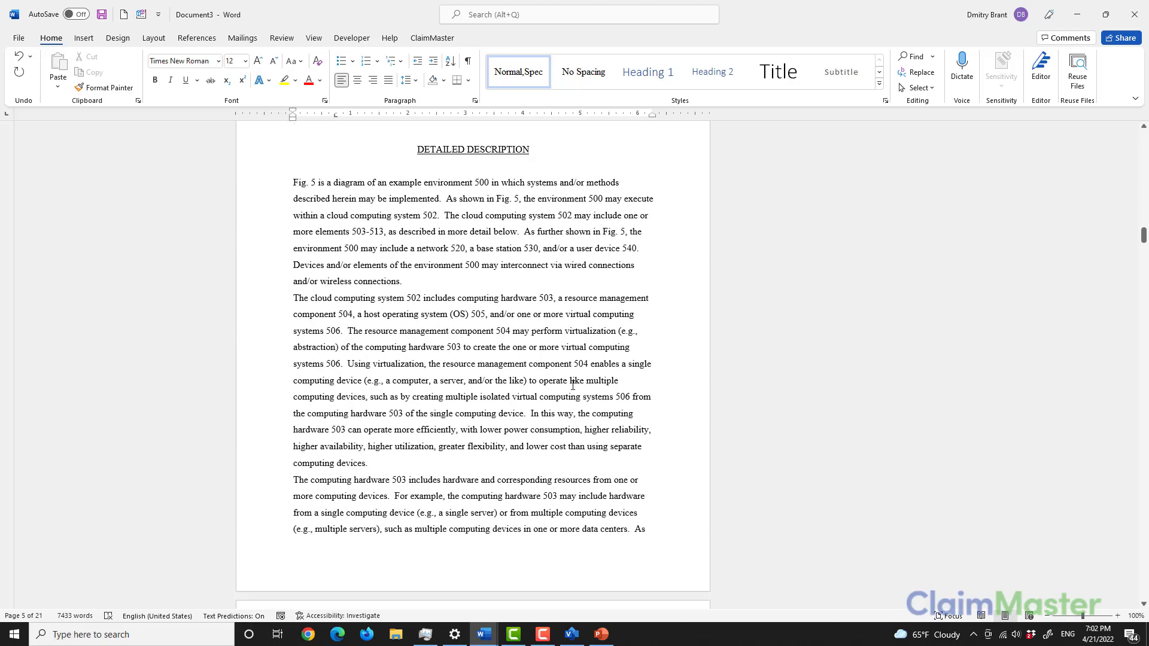
pyautogui.scroll(-20, 568, 314)
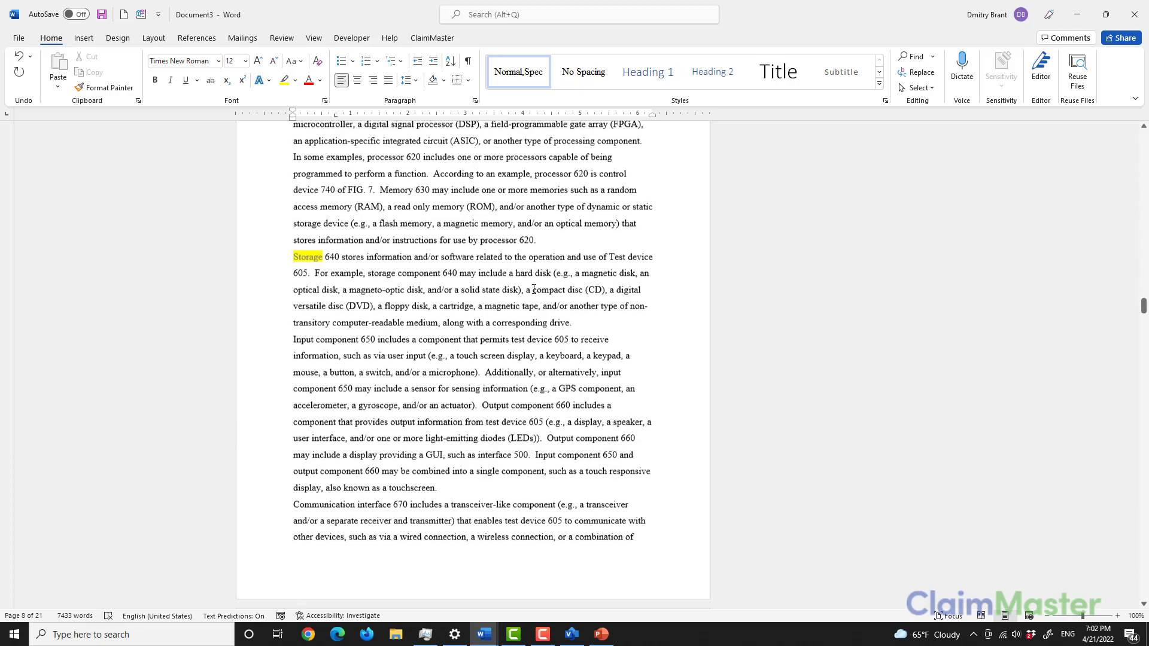
pyautogui.scroll(-20, 511, 281)
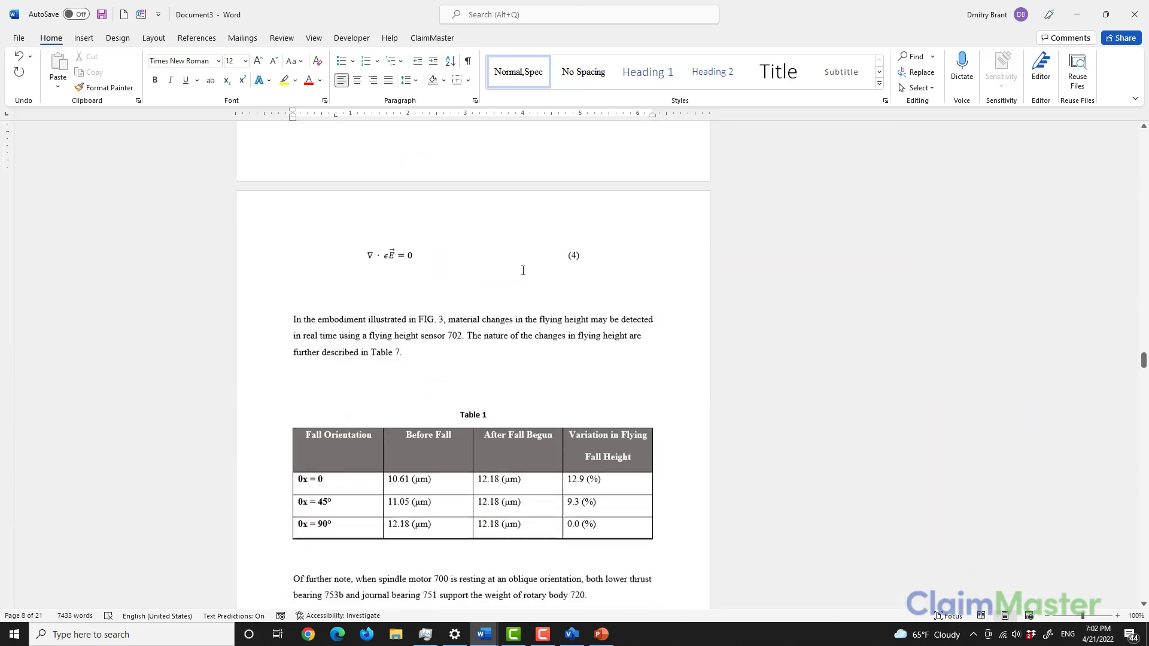
pyautogui.scroll(-20, 511, 290)
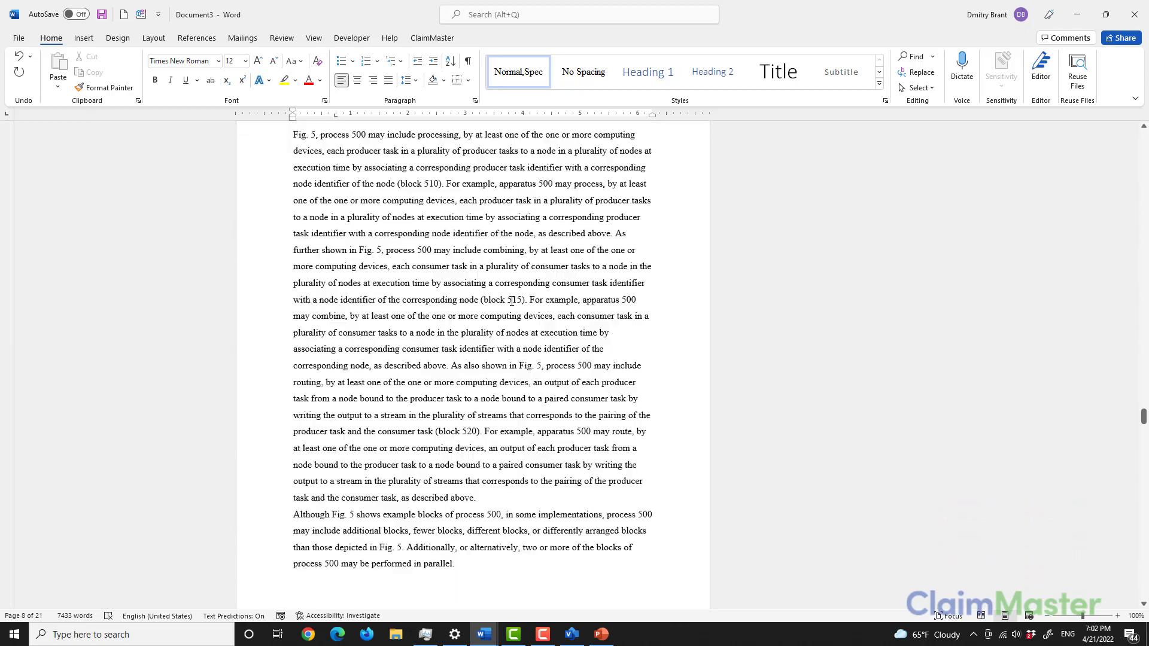
pyautogui.scroll(-8, 506, 293)
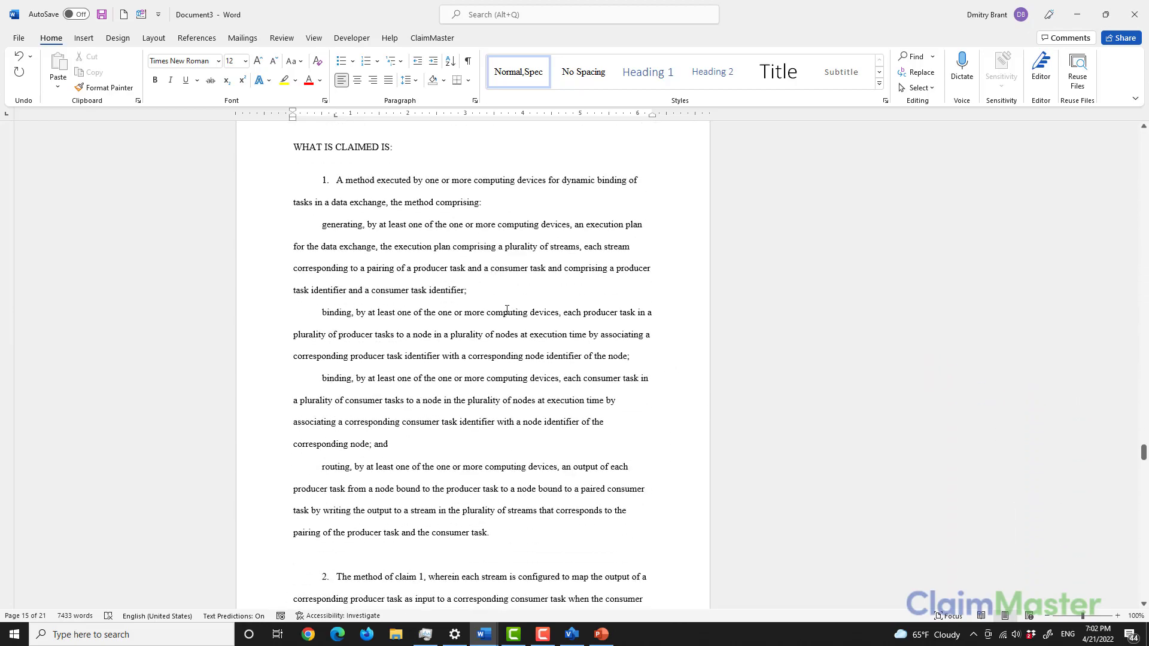
pyautogui.scroll(-20, 491, 293)
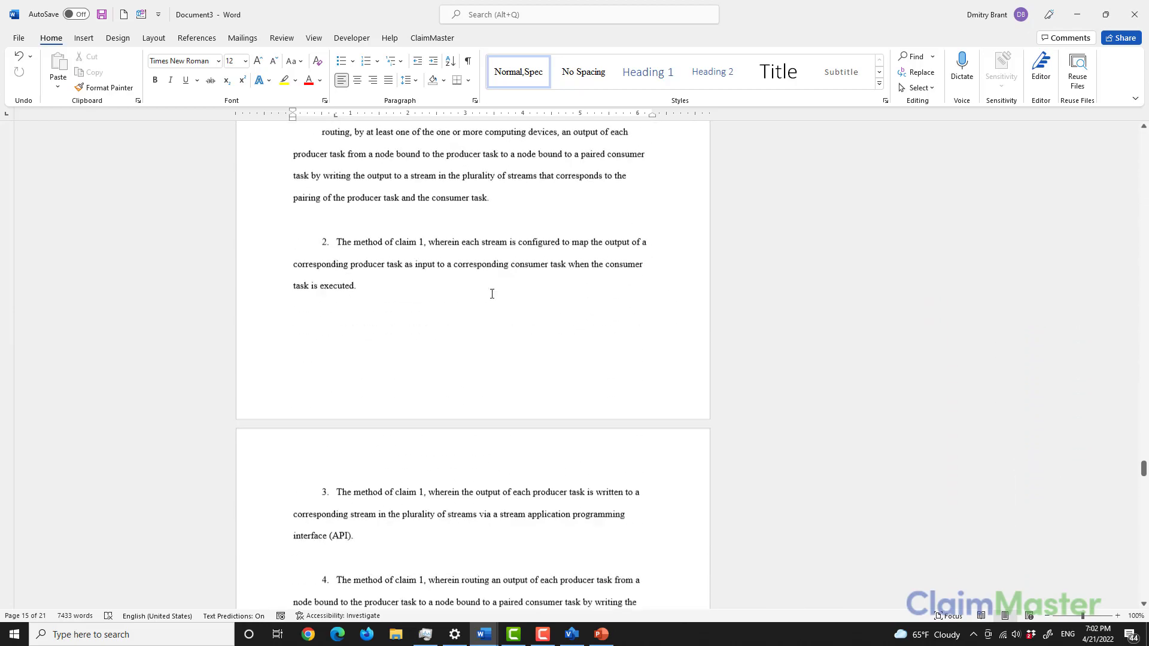
pyautogui.scroll(-20, 487, 290)
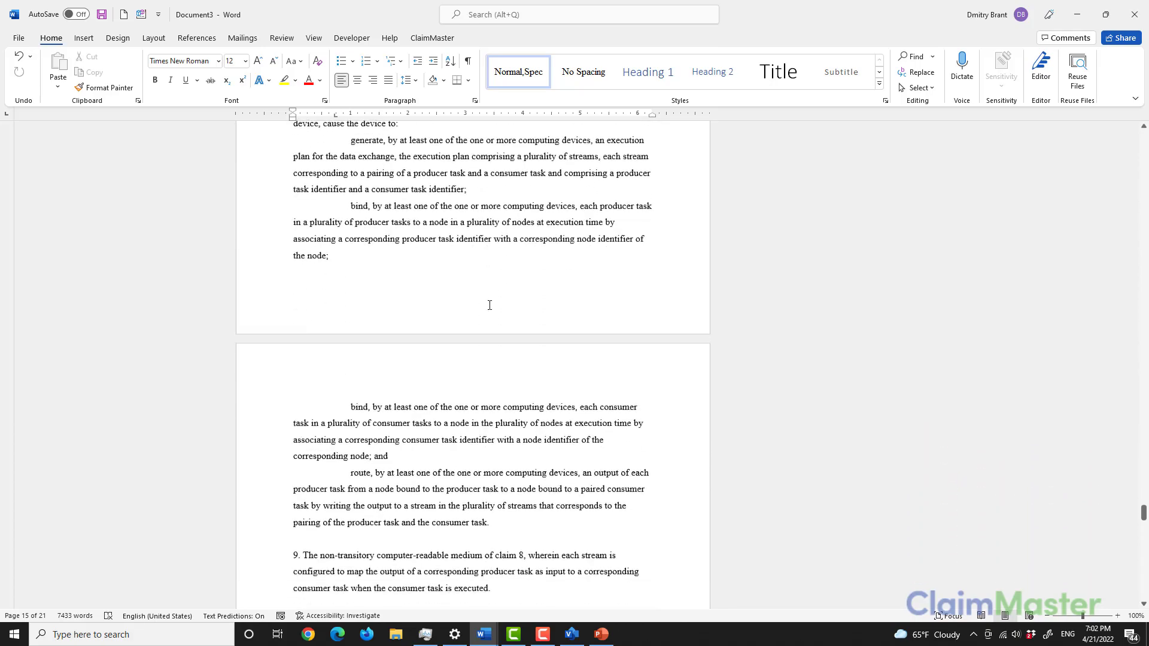
pyautogui.scroll(-6, 494, 301)
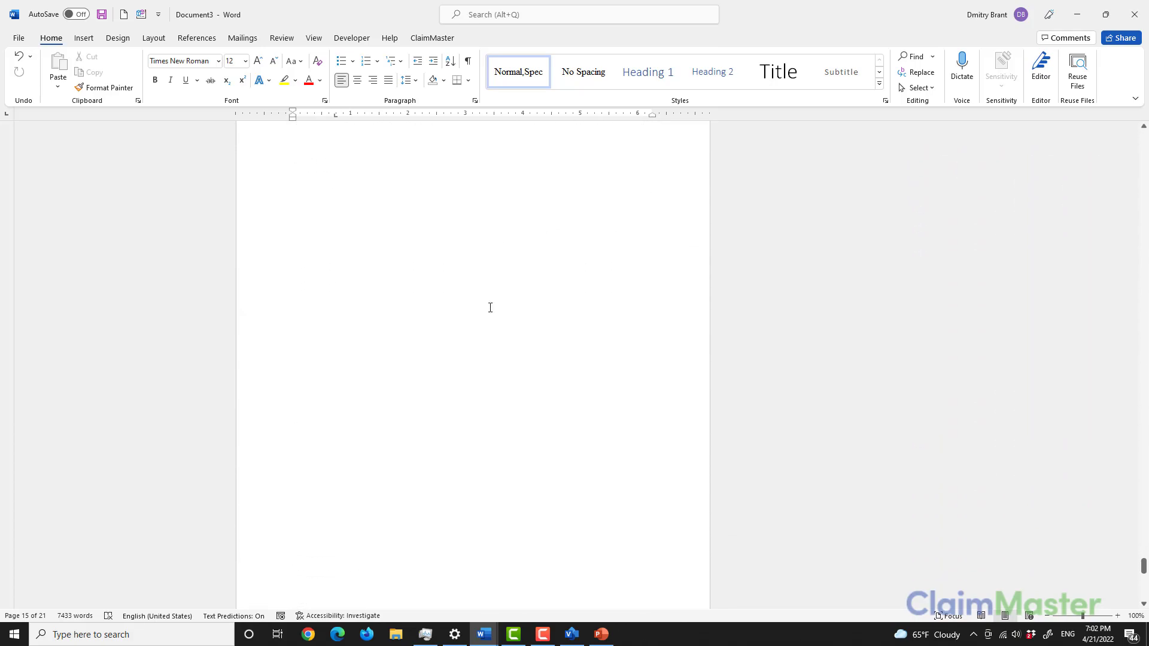
# Add bold paragraph numbers to the specification, skipping known headings, and check the numbering through the Summary section.
pyautogui.click(426, 39)
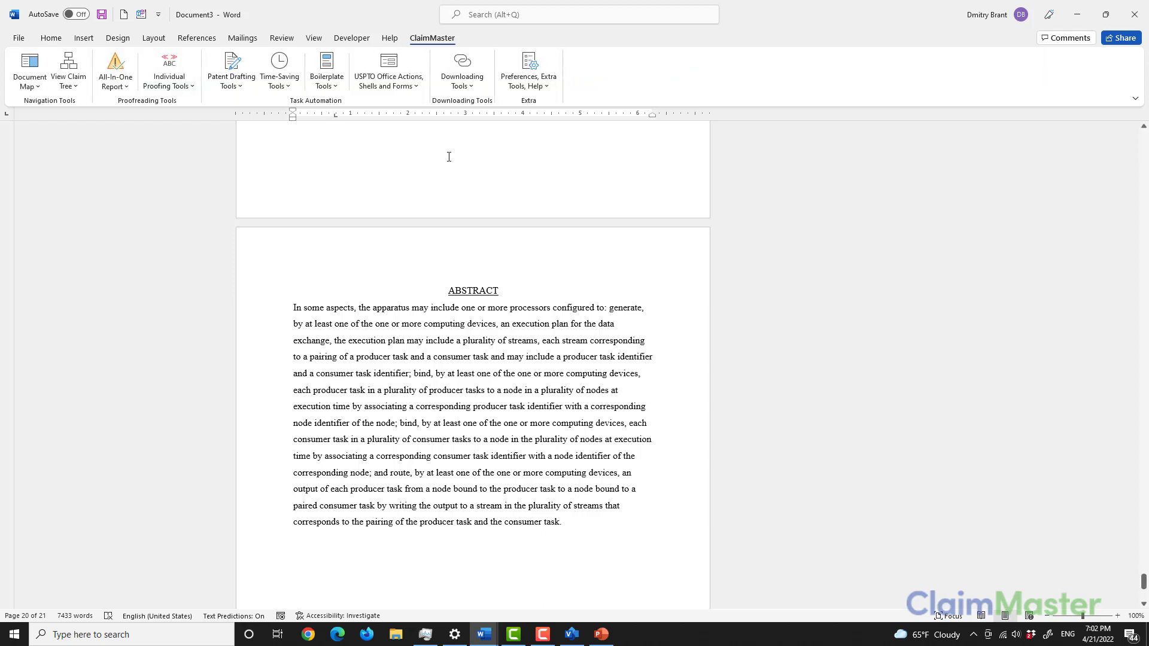
pyautogui.click(233, 83)
pyautogui.click(271, 173)
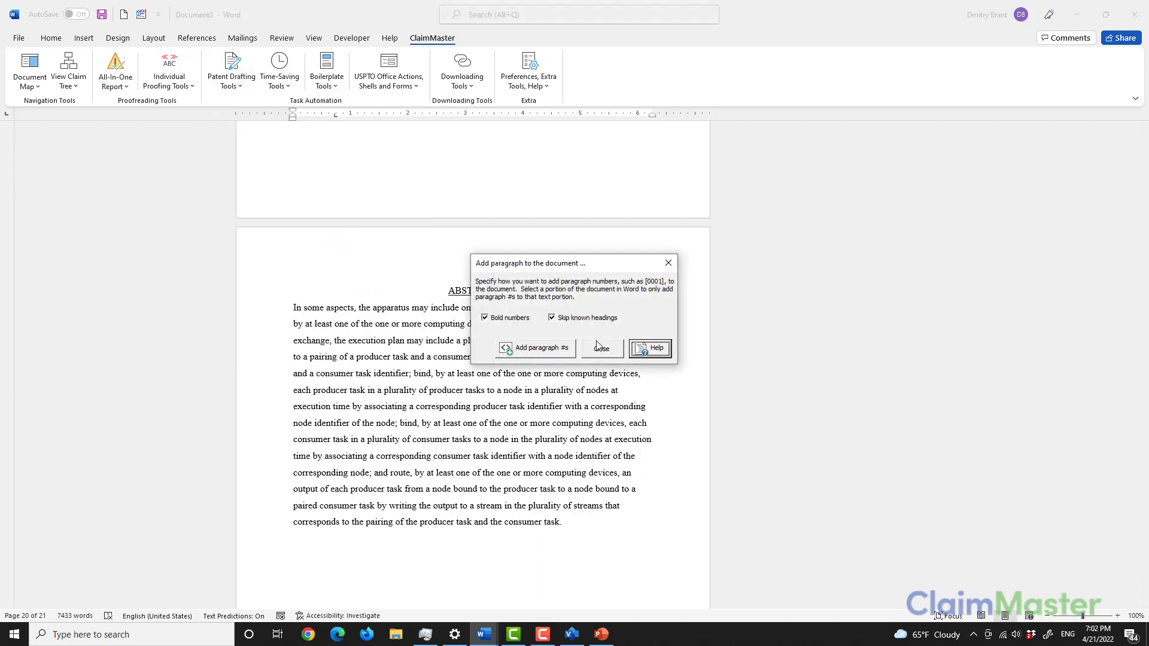
pyautogui.click(547, 354)
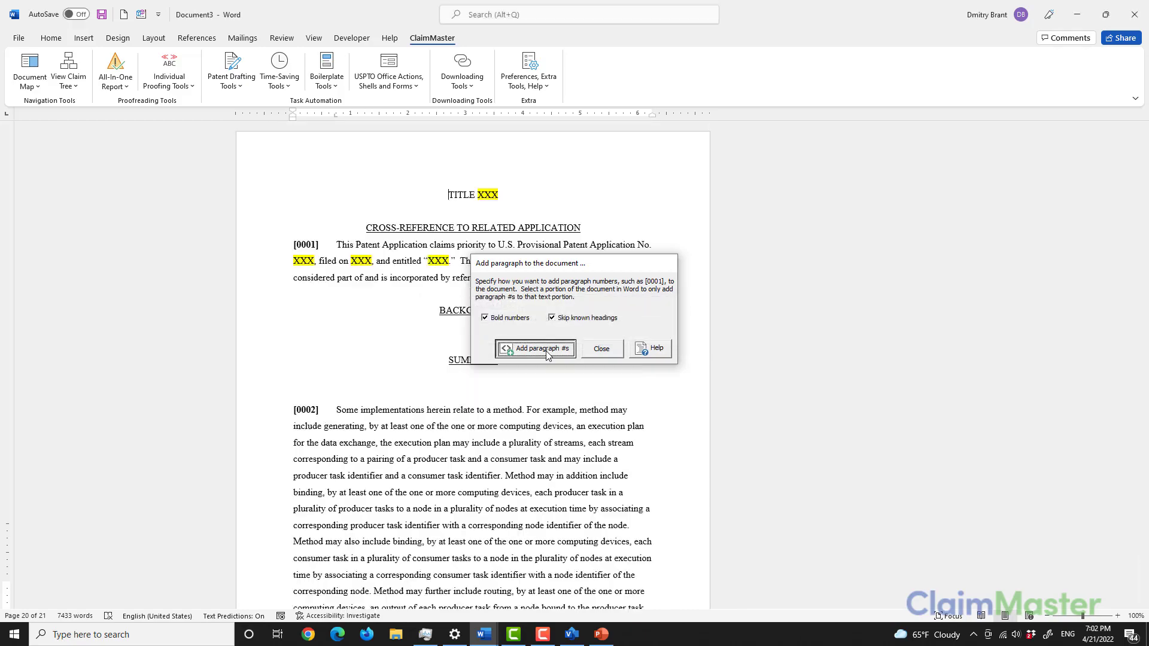
pyautogui.scroll(-3, 309, 297)
pyautogui.scroll(-13, 310, 297)
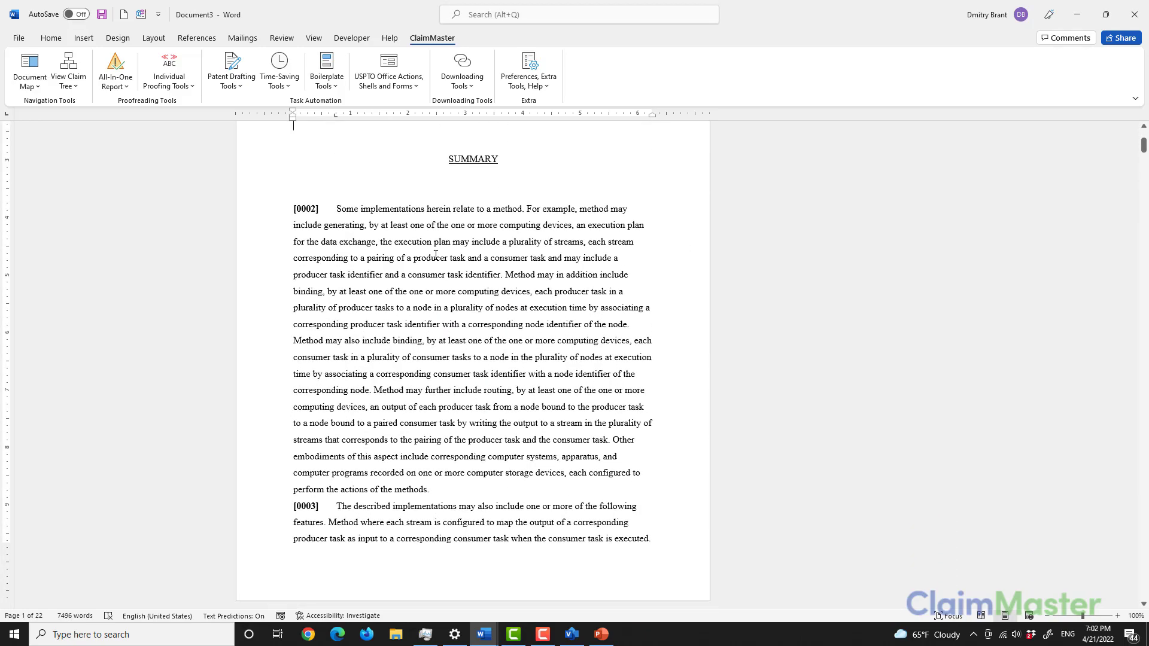
pyautogui.scroll(-20, 471, 386)
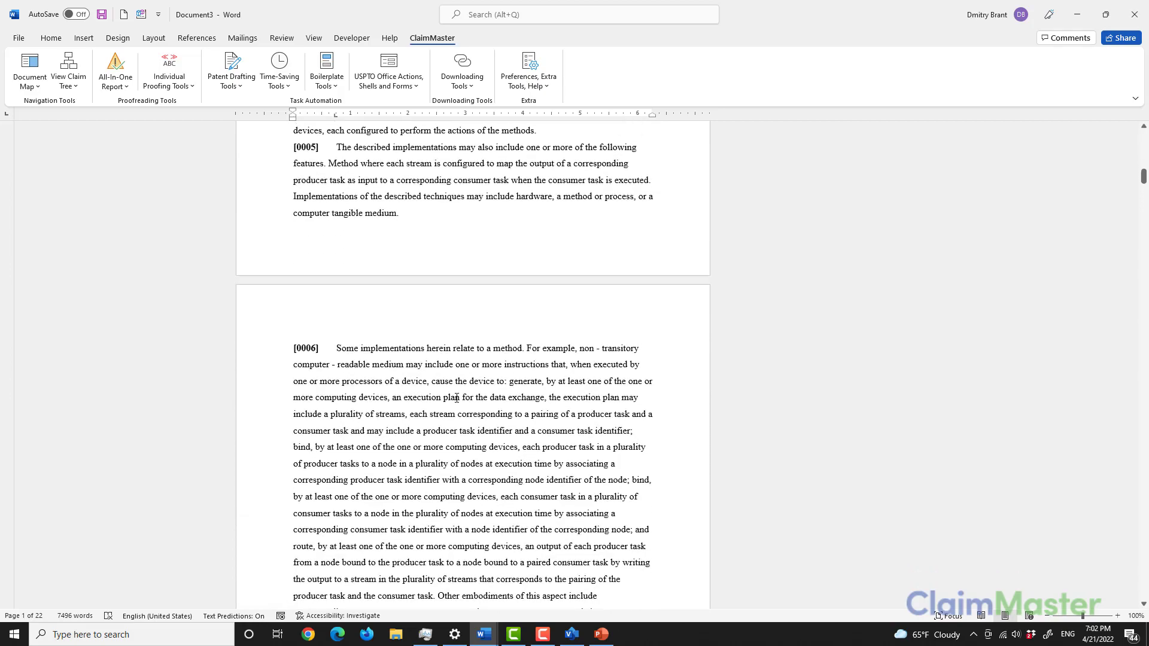
pyautogui.scroll(-12, 450, 392)
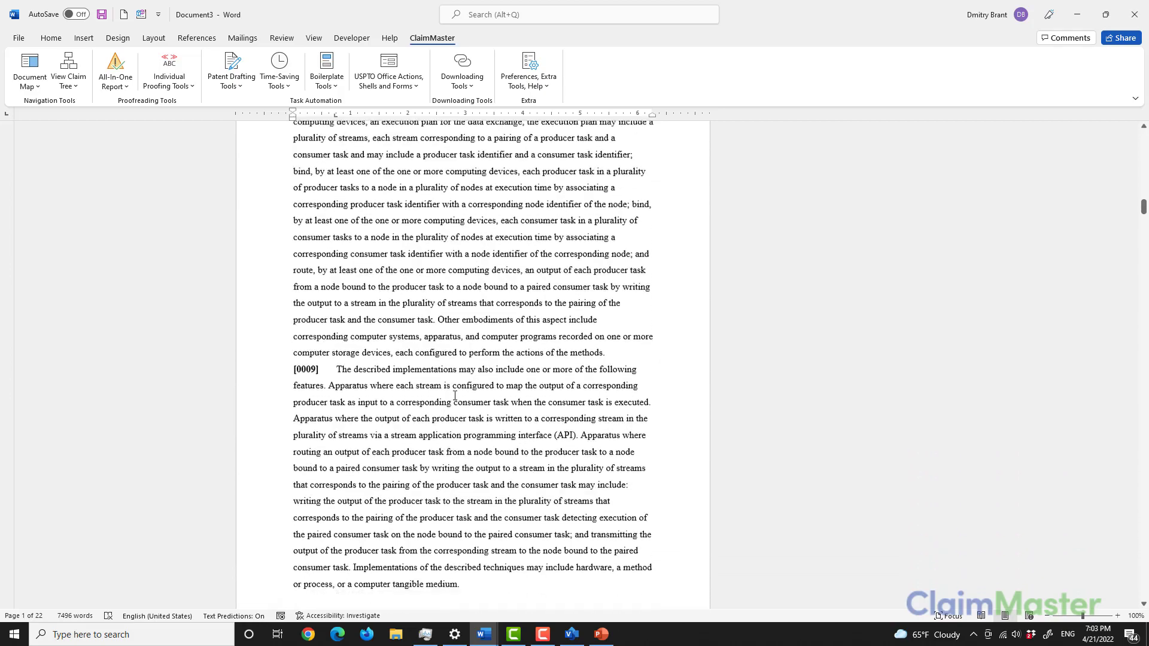
pyautogui.scroll(8, 493, 360)
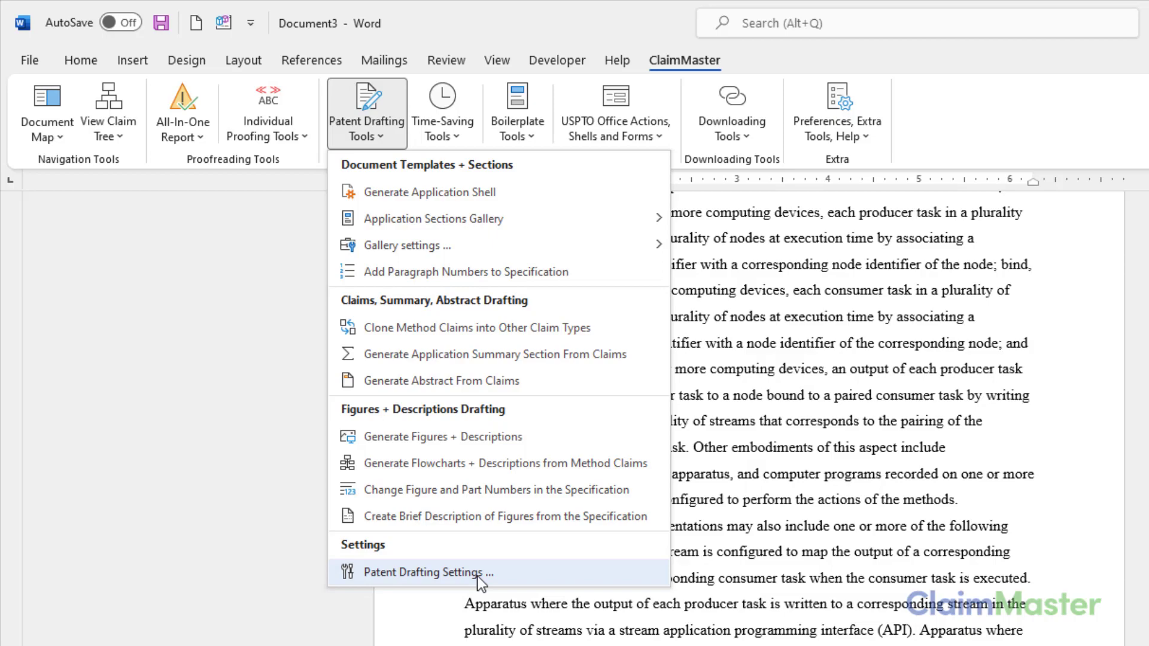
# Open the patent drafting templates and settings and inspect the location of the templates file.
pyautogui.click(476, 576)
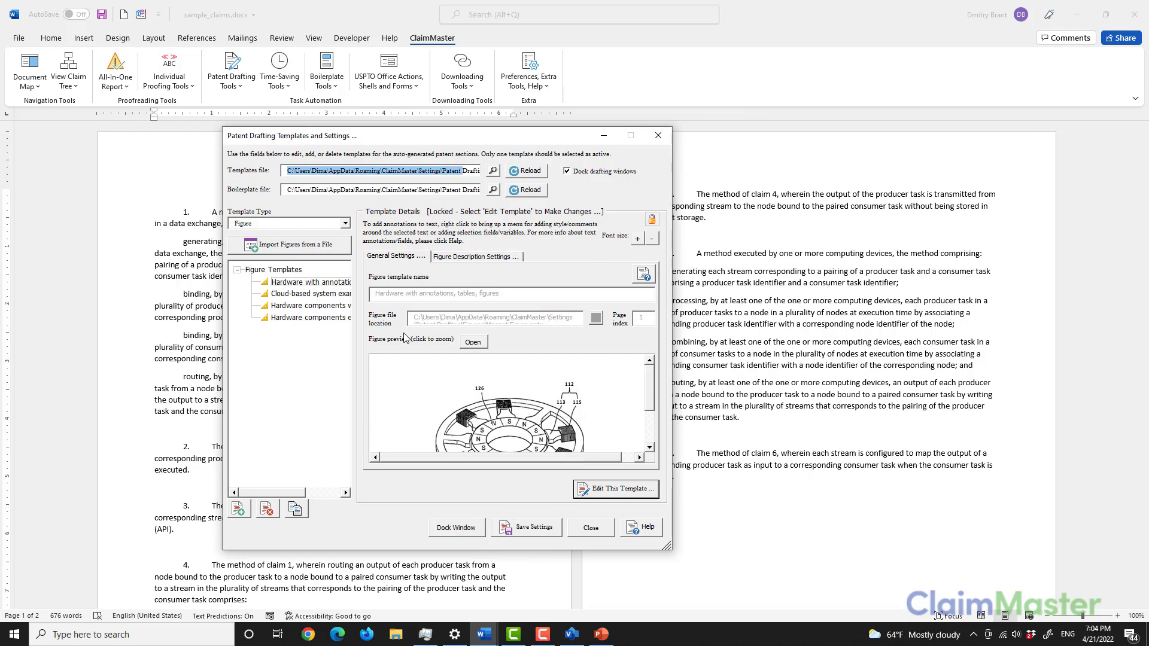
pyautogui.moveTo(416, 172); pyautogui.dragTo(312, 173)
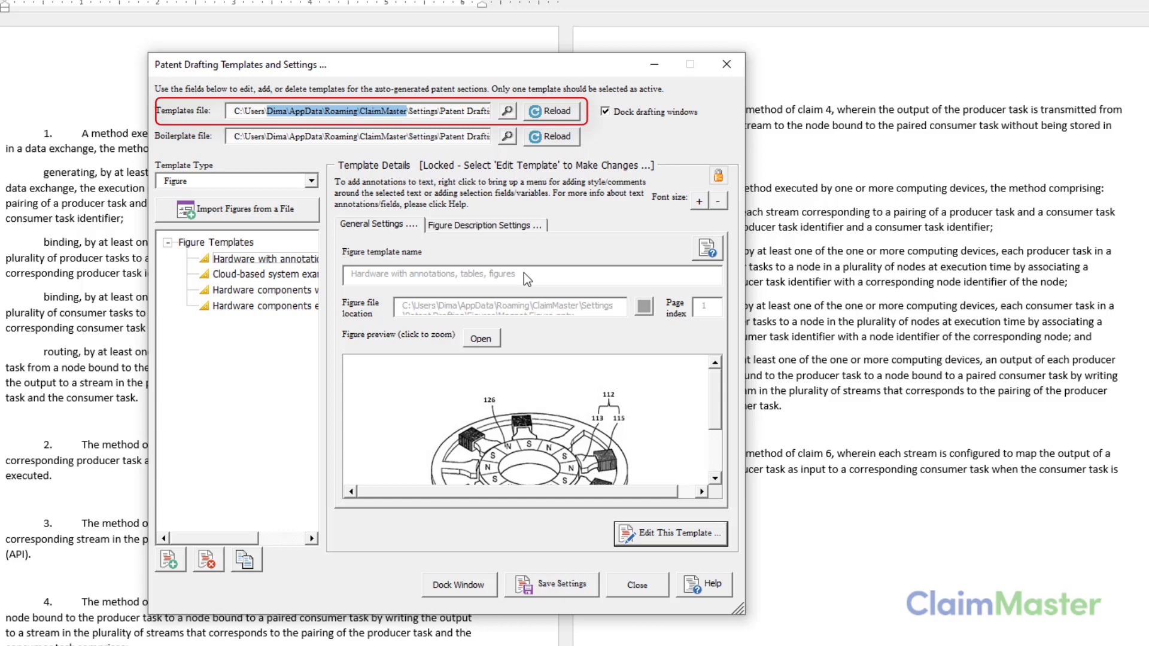
pyautogui.doubleClick(452, 111)
pyautogui.moveTo(411, 113); pyautogui.dragTo(357, 115)
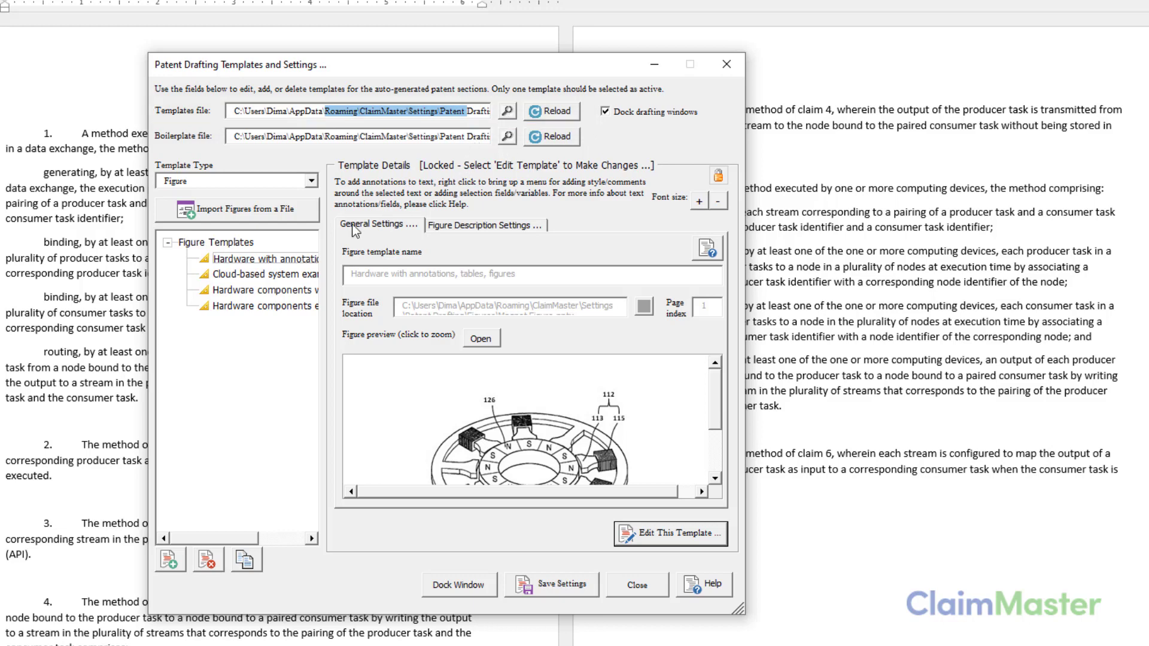
# Review the available template types, keep Figure, and examine the general and description settings of the "Hardware with annotations, tables, figures" template.
pyautogui.click(311, 182)
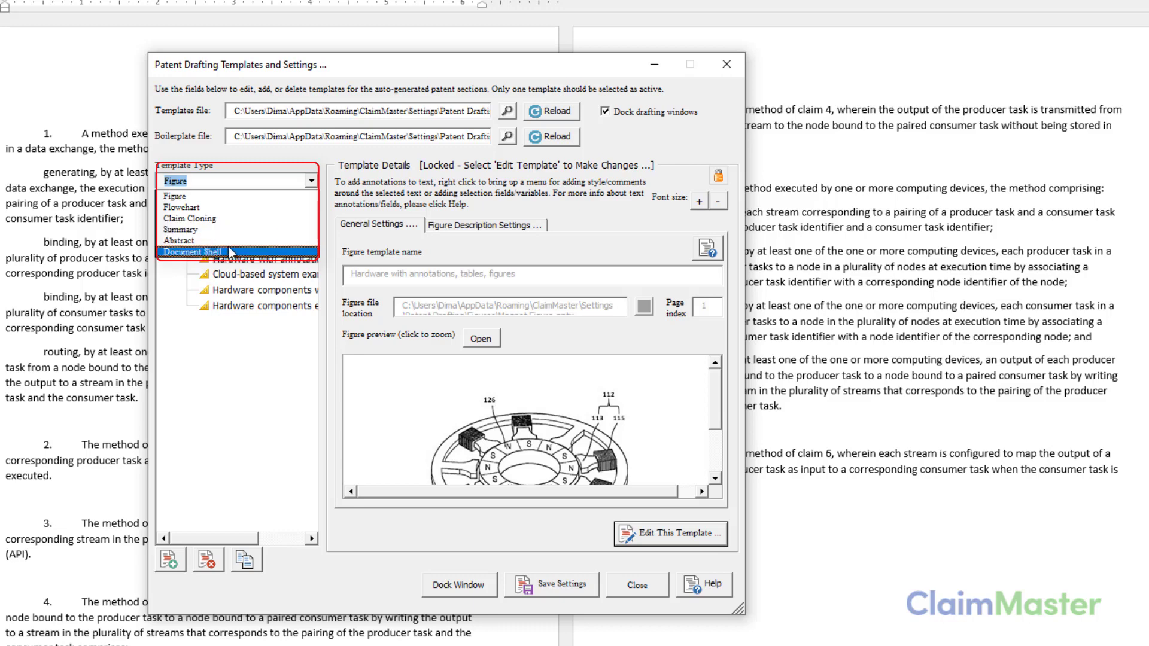
pyautogui.click(212, 197)
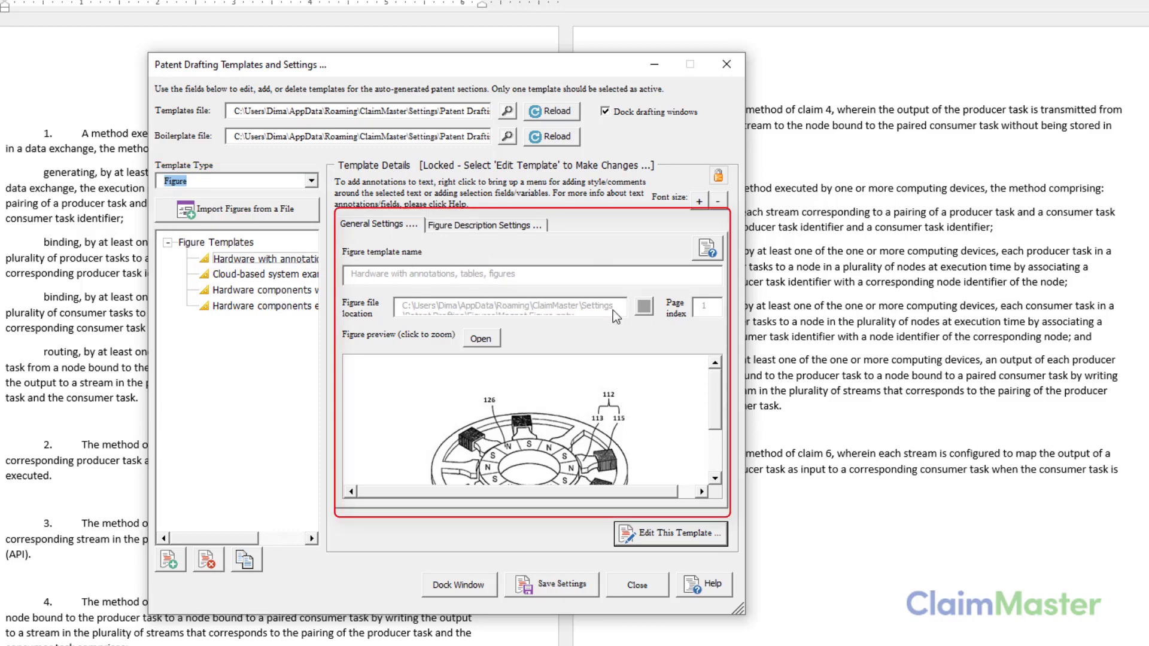
pyautogui.click(506, 226)
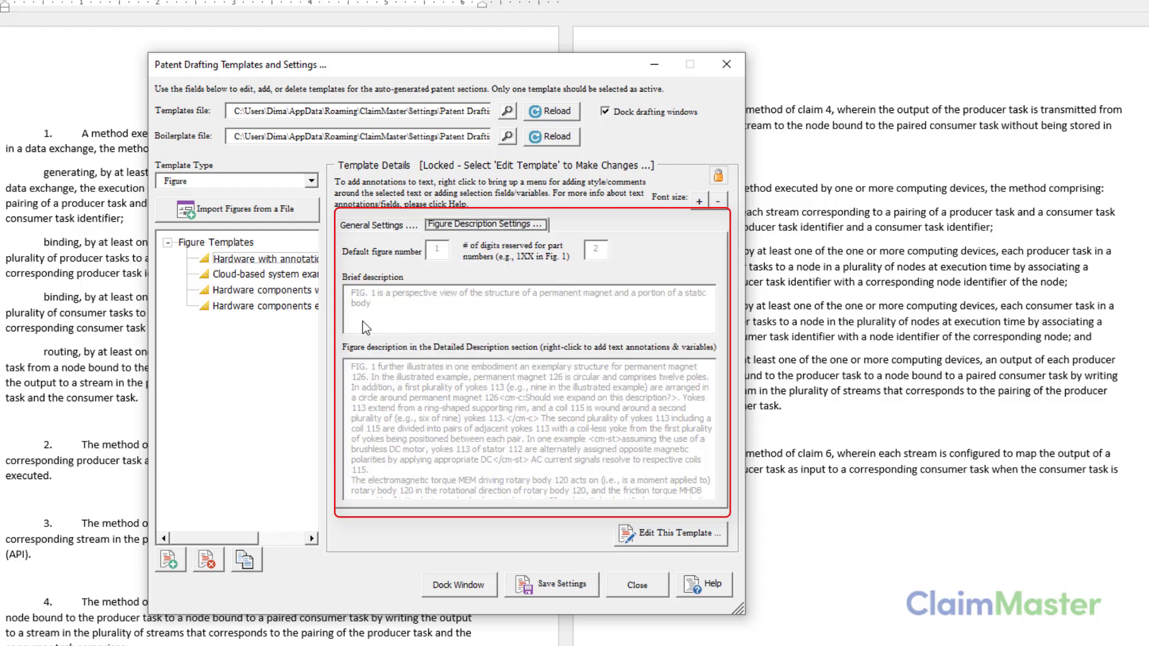
pyautogui.click(379, 226)
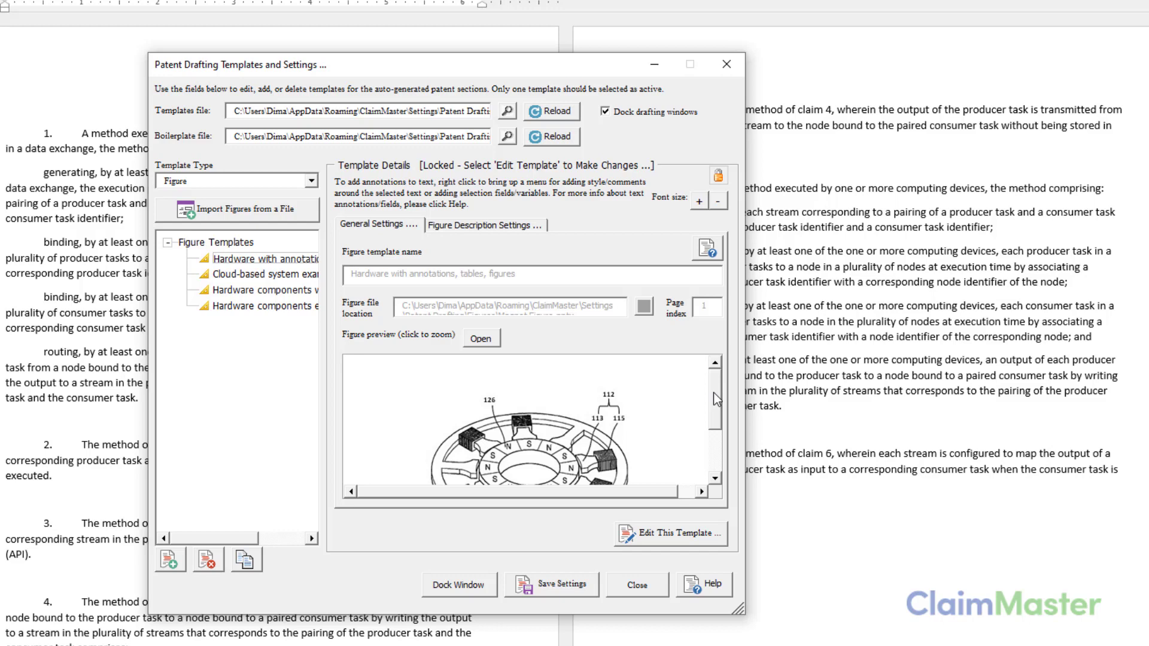
pyautogui.moveTo(713, 394)
pyautogui.mouseDown()
pyautogui.moveTo(712, 432)
pyautogui.moveTo(709, 411)
pyautogui.mouseUp()
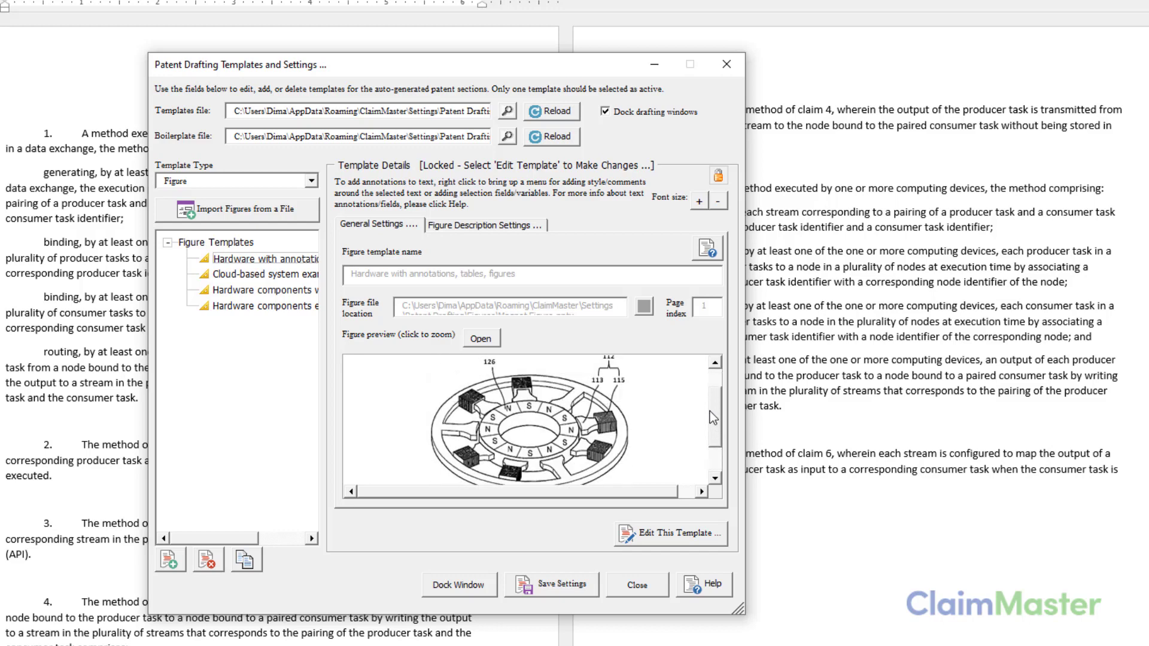
pyautogui.click(497, 228)
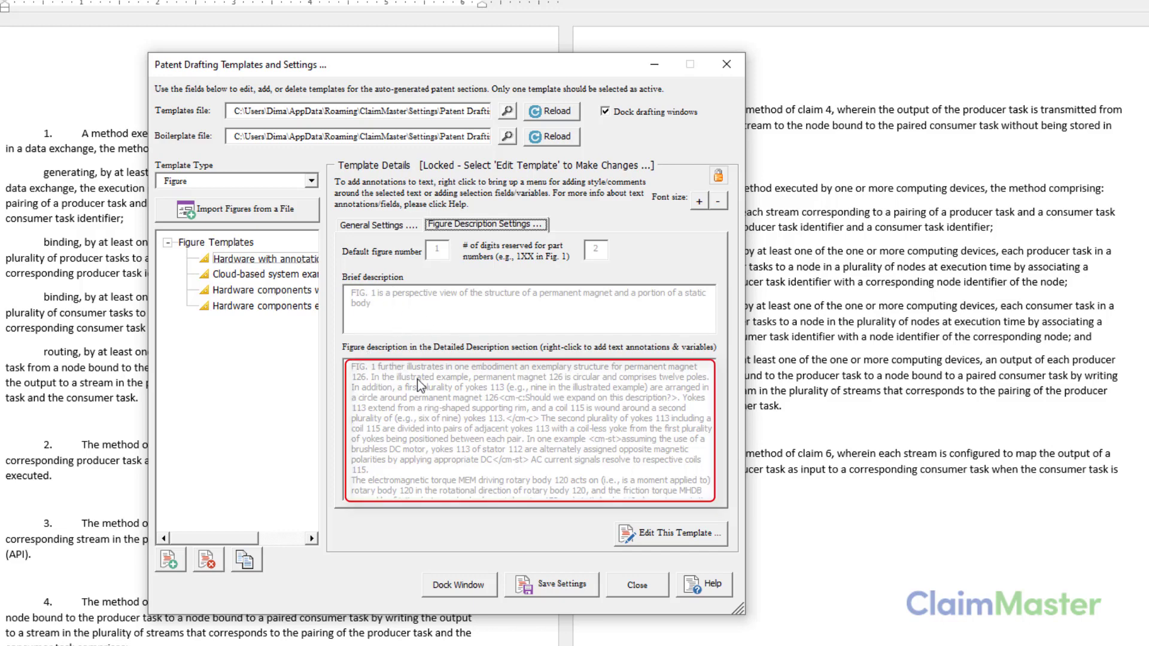
# Open the "Hardware with annotations, tables, figures" template for editing and examine the insertion options for its figure description.
pyautogui.moveTo(417, 66); pyautogui.dragTo(371, 3)
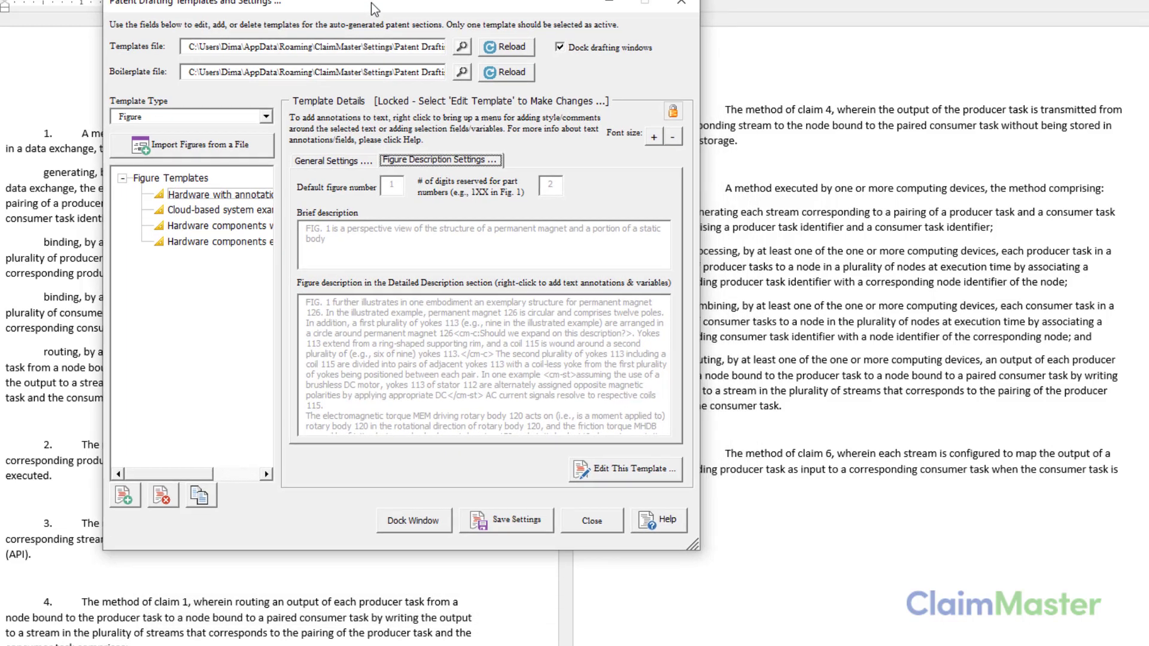
pyautogui.click(609, 477)
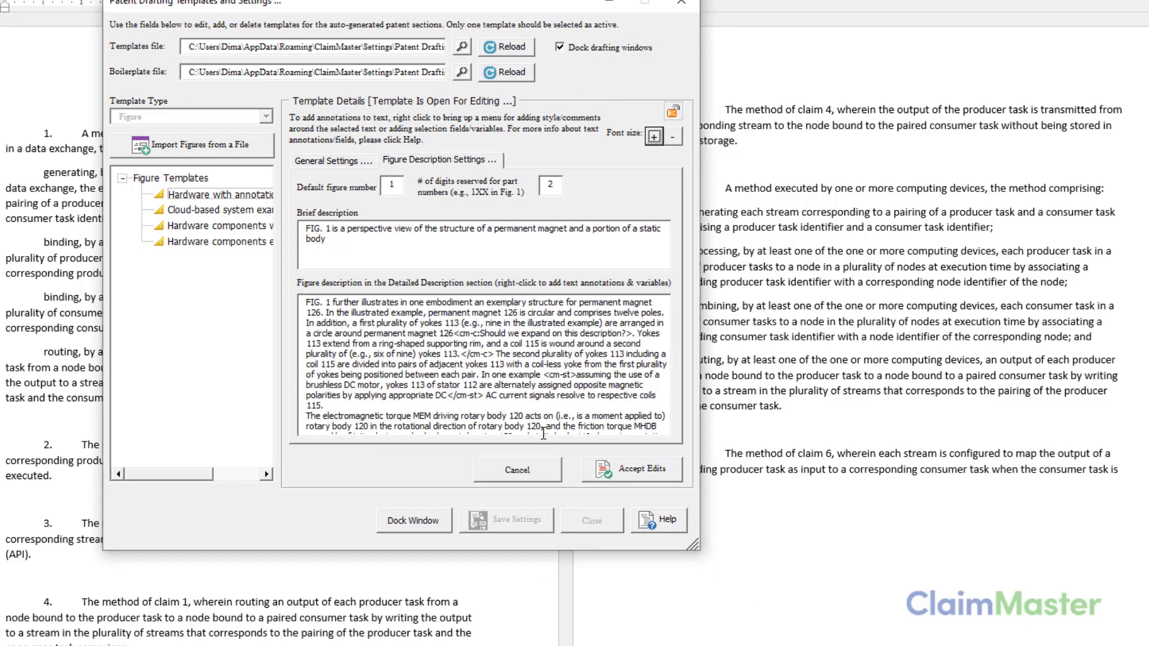
pyautogui.scroll(-10, 628, 406)
pyautogui.rightClick(628, 406)
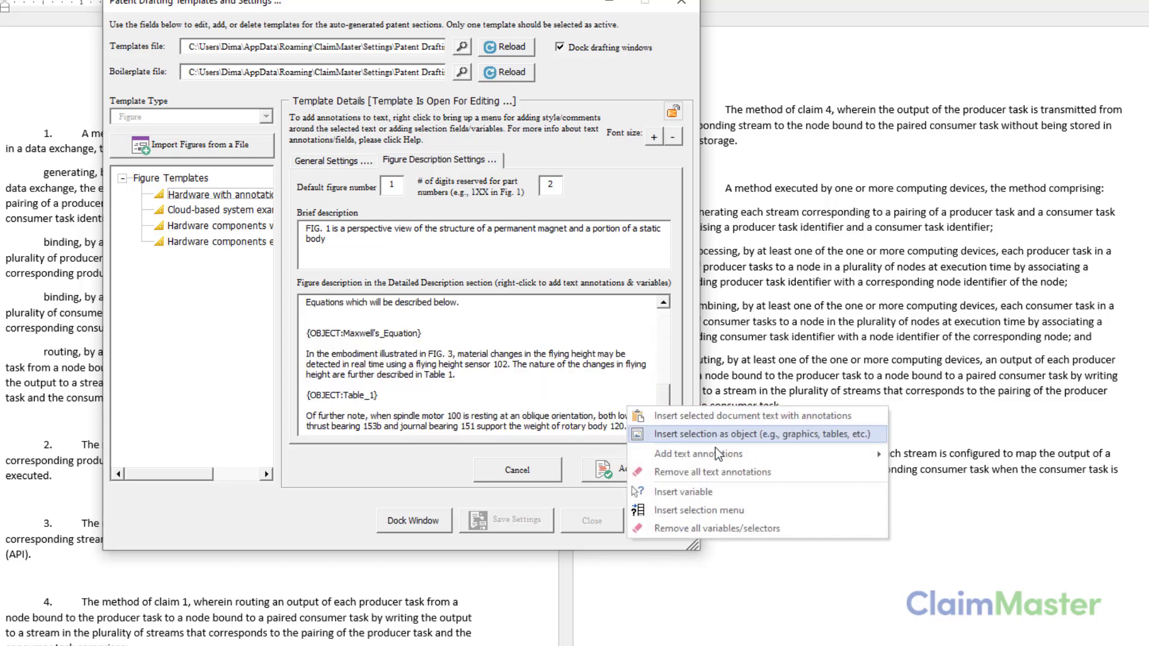
pyautogui.click(727, 418)
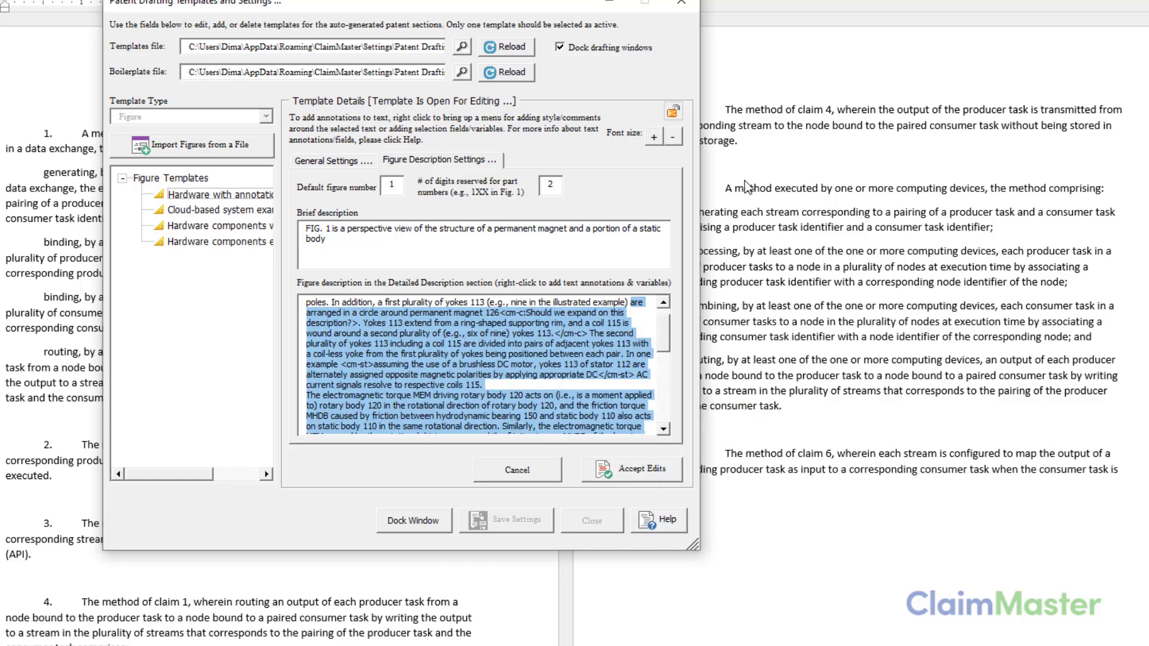
# With most of claim 6 selected in the document, review the figure description's annotation options and object placeholders, and accept the template edits.
pyautogui.moveTo(747, 186); pyautogui.dragTo(751, 332)
pyautogui.rightClick(547, 386)
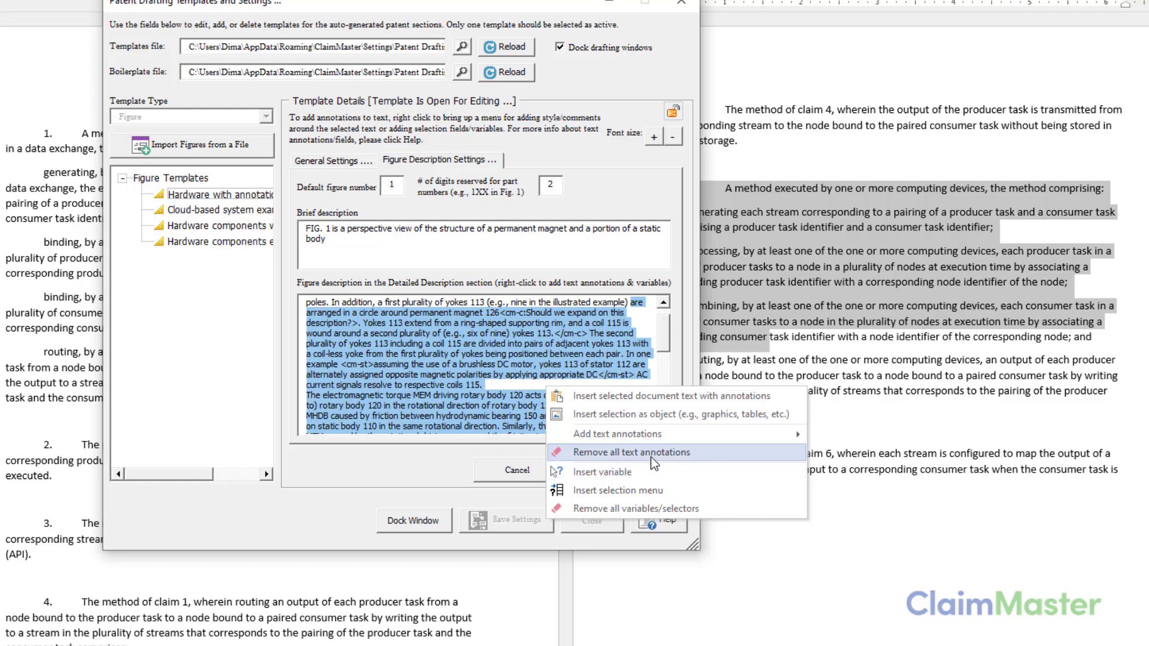
pyautogui.moveTo(790, 439)
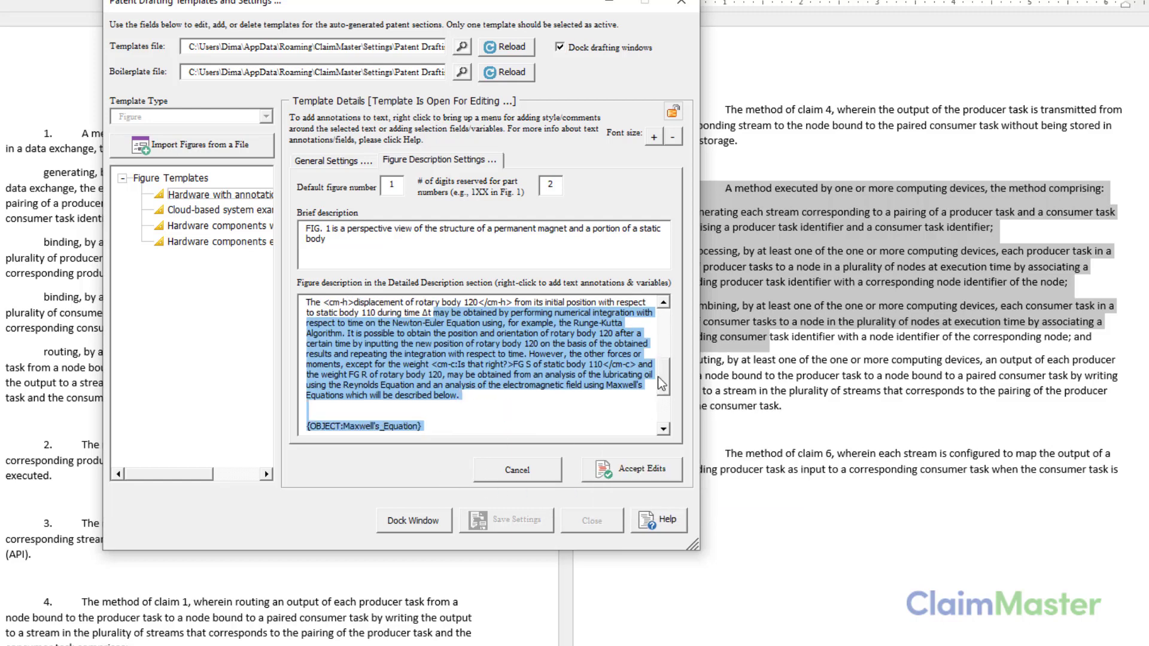
pyautogui.moveTo(662, 384); pyautogui.dragTo(663, 408)
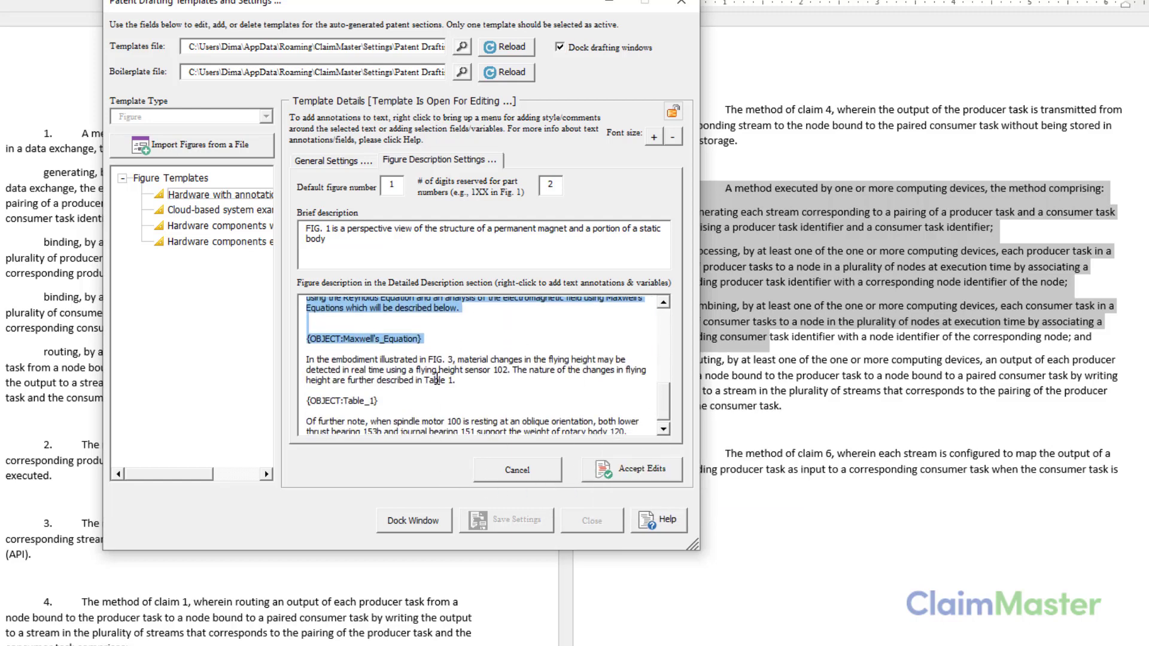
pyautogui.click(645, 475)
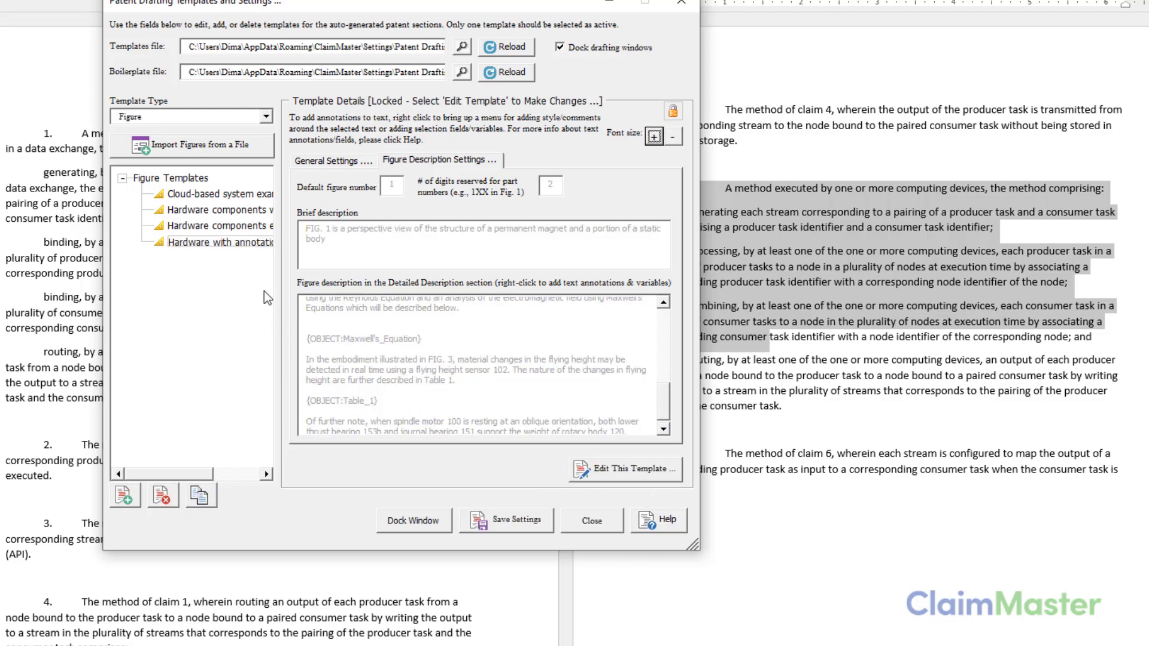
# Switch to the Flowchart templates, saving the template edits, and review the general, independent claim and dependent claim settings of Flowchart Example.
pyautogui.click(251, 116)
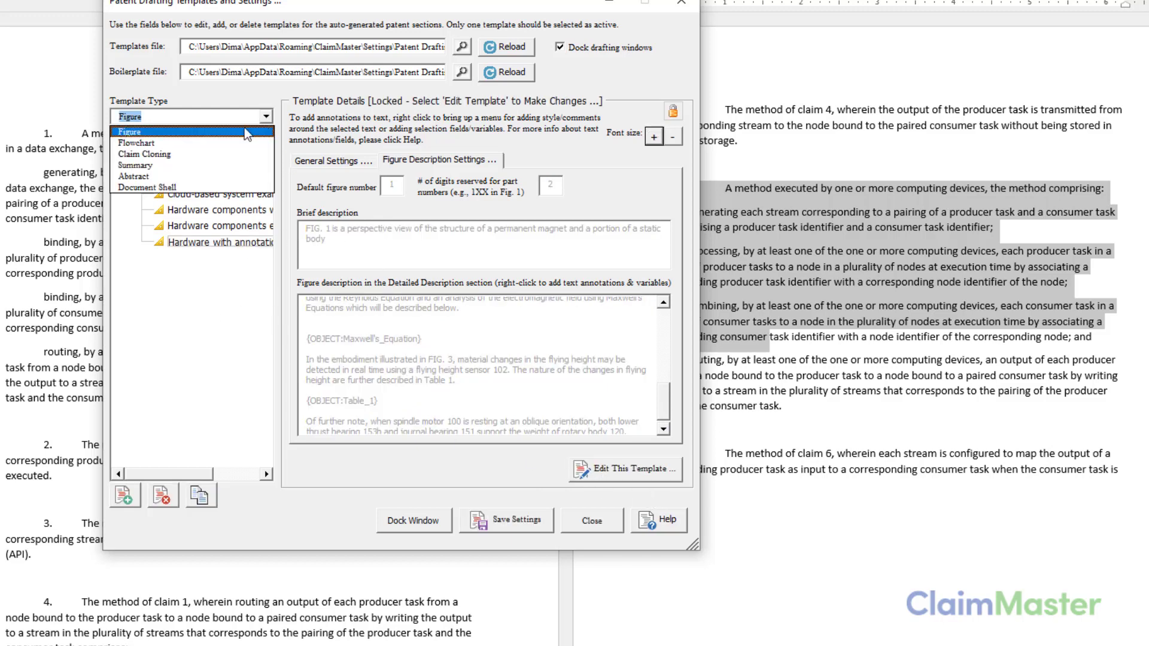
pyautogui.click(201, 143)
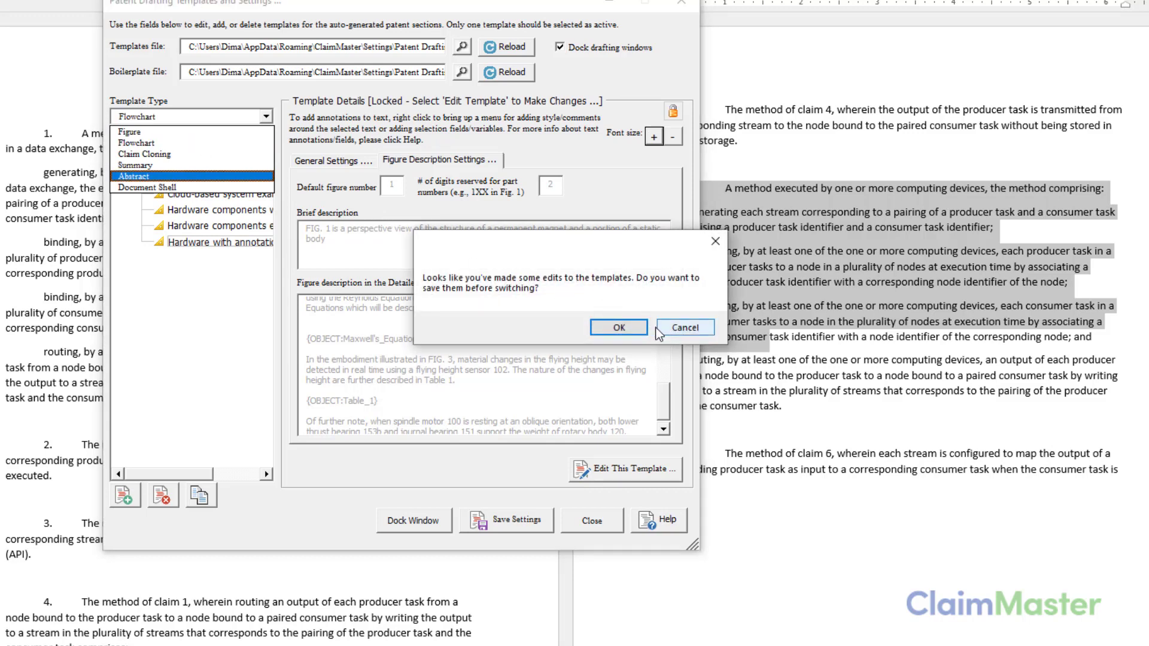
pyautogui.click(632, 328)
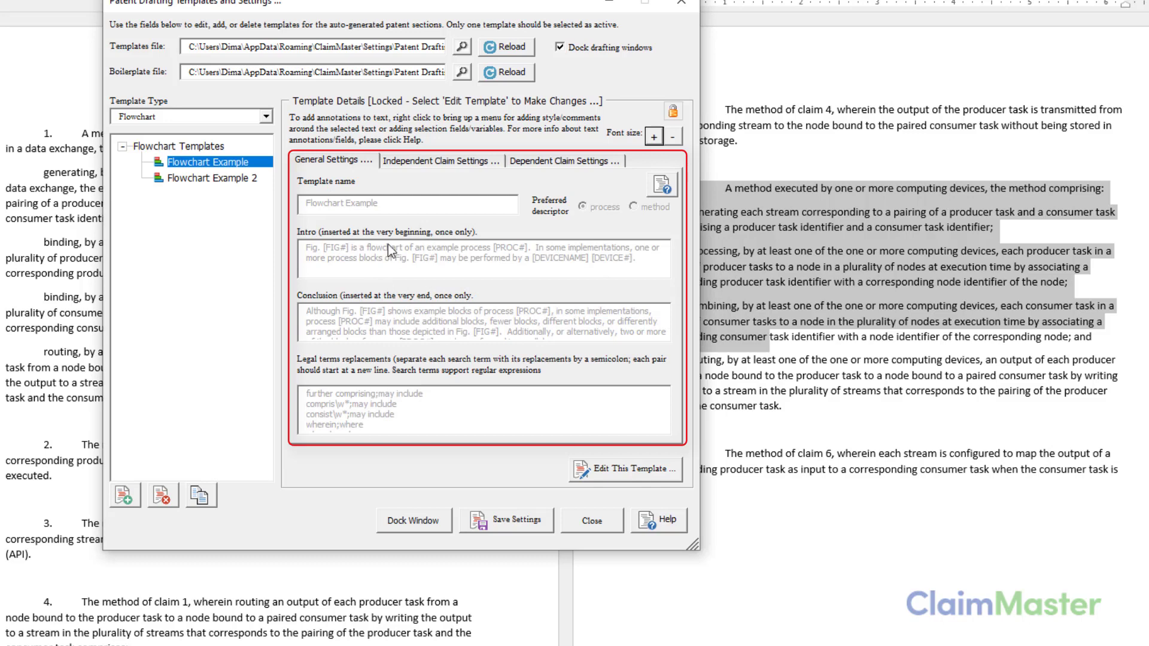
pyautogui.click(413, 161)
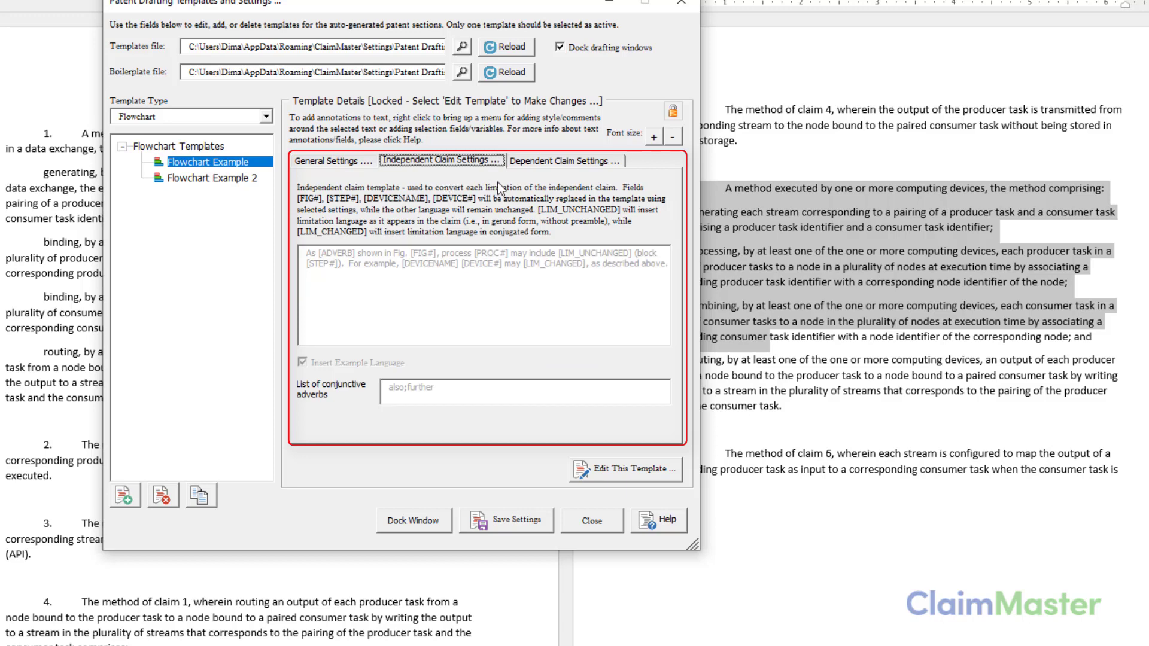
pyautogui.click(542, 160)
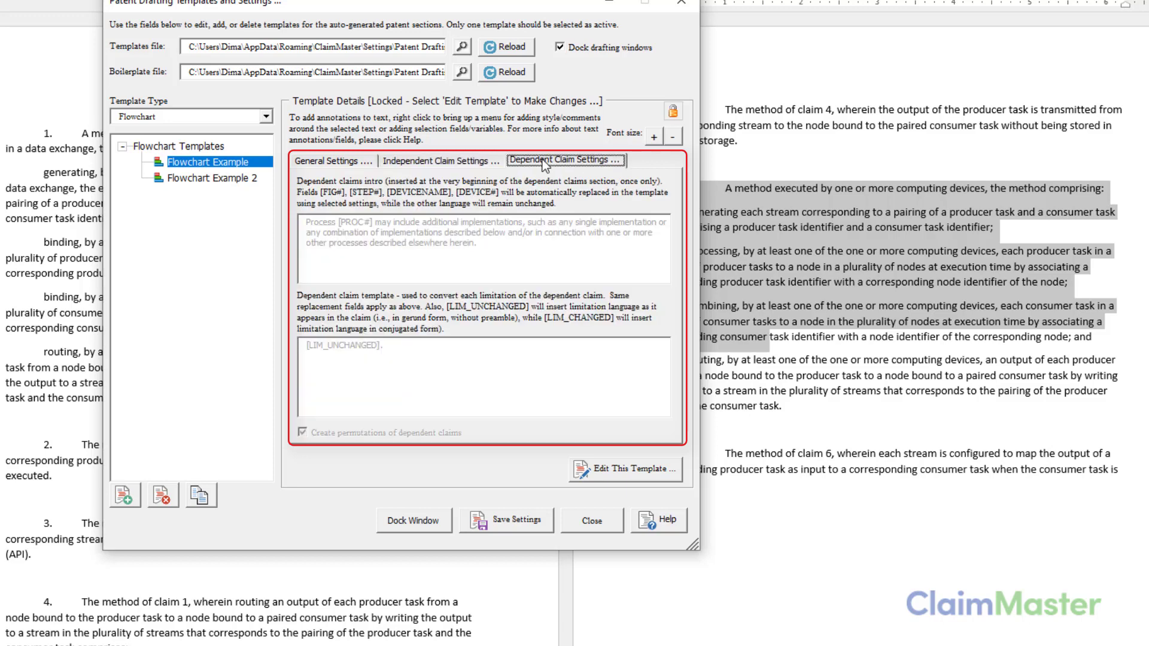
# Show the Claim Cloning templates and compare the independent and dependent claim wording of System example and Device example.
pyautogui.click(167, 116)
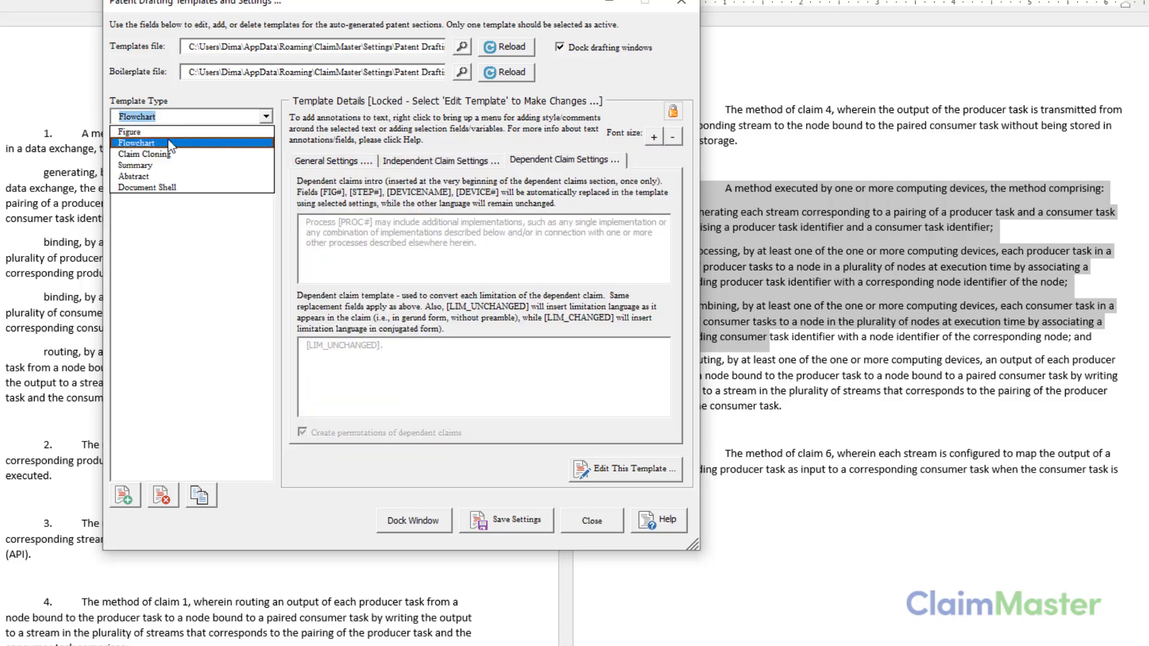
pyautogui.click(169, 155)
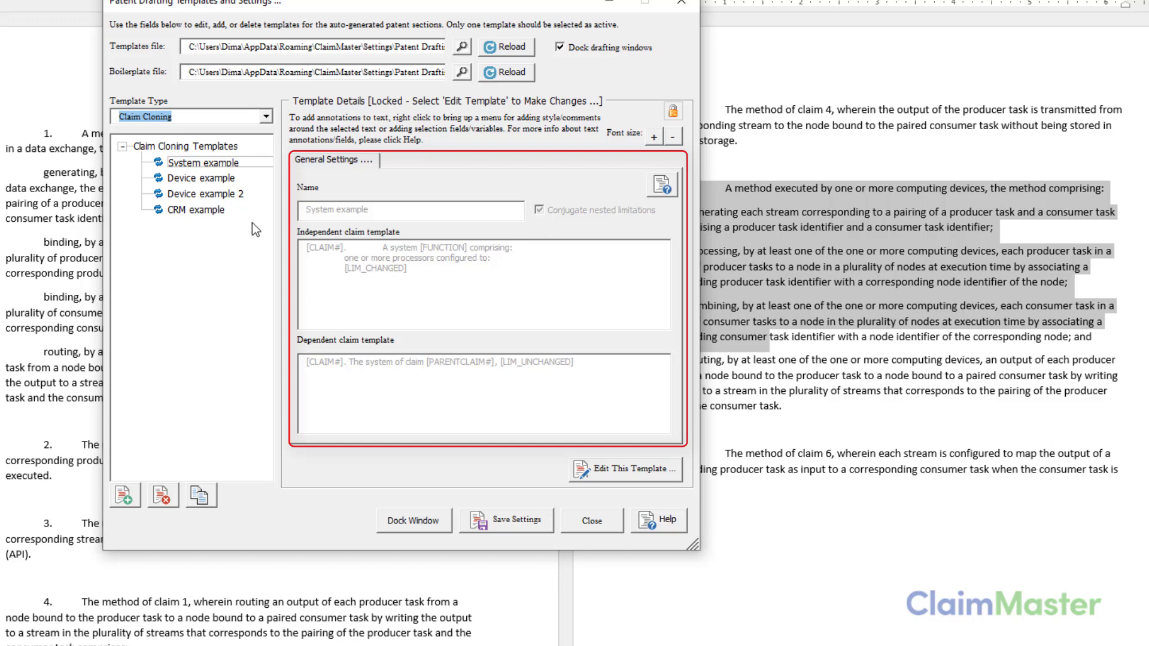
pyautogui.click(216, 179)
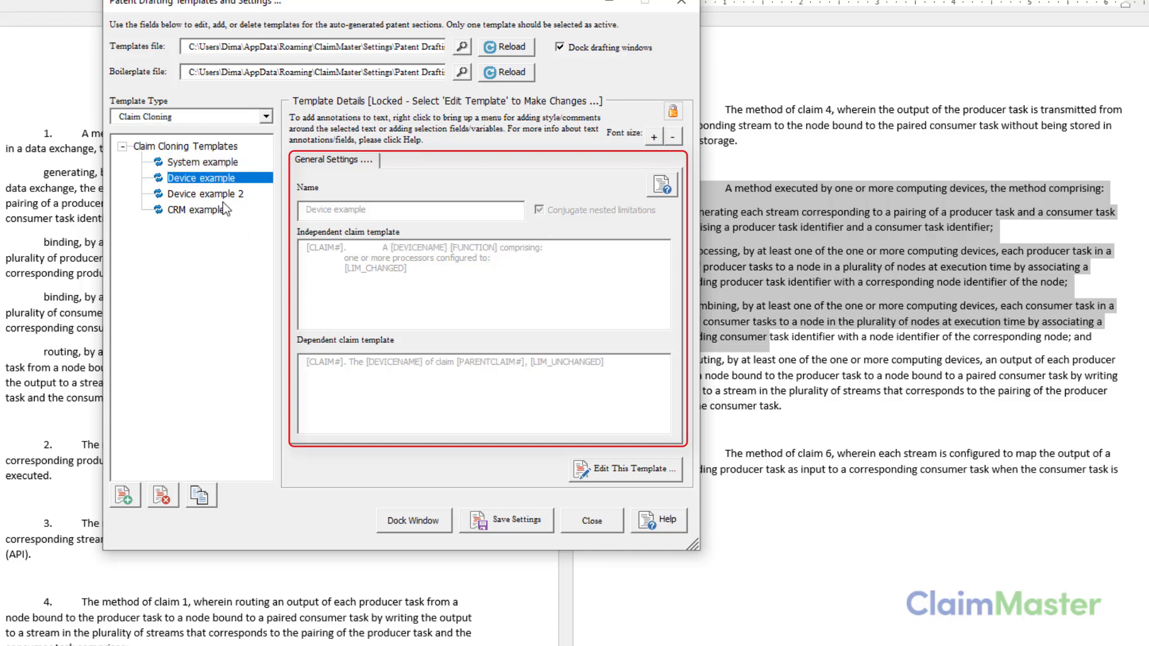
pyautogui.click(207, 167)
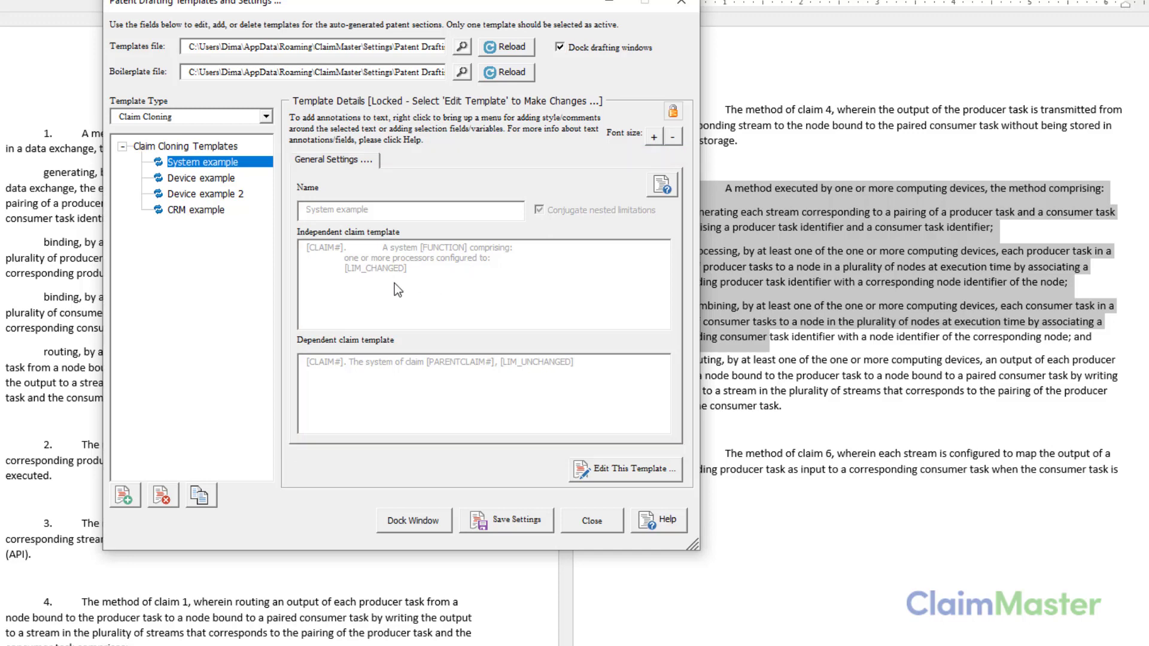
# Show the Summary templates and review the dependent claim and general settings of Summary example.
pyautogui.click(197, 116)
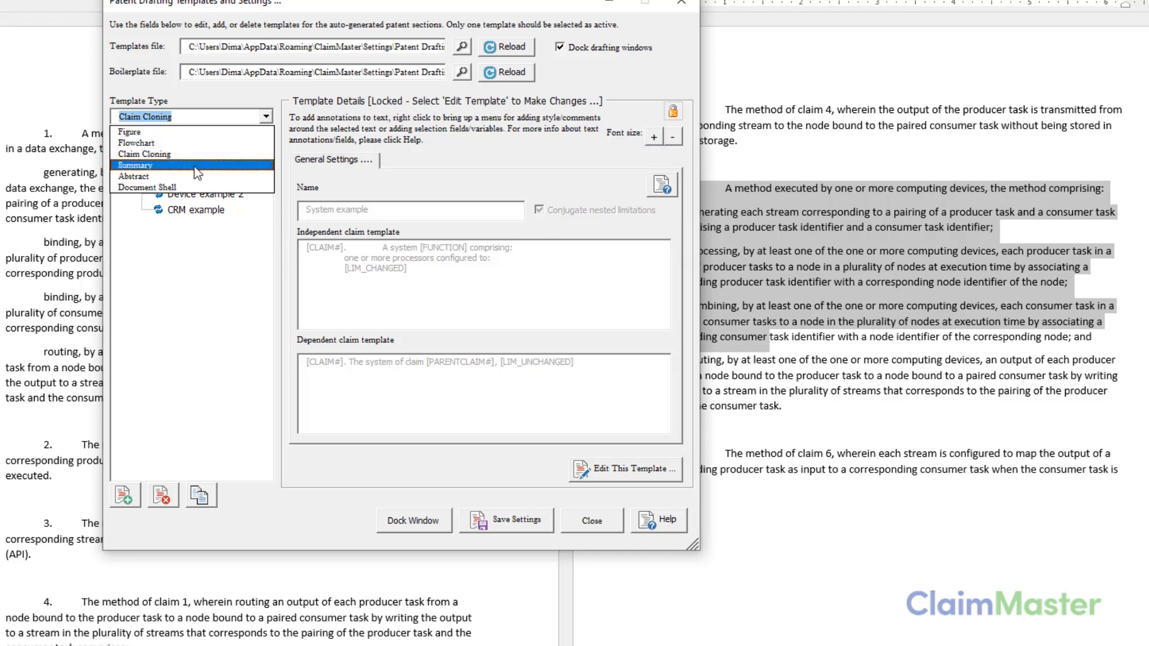
pyautogui.click(197, 173)
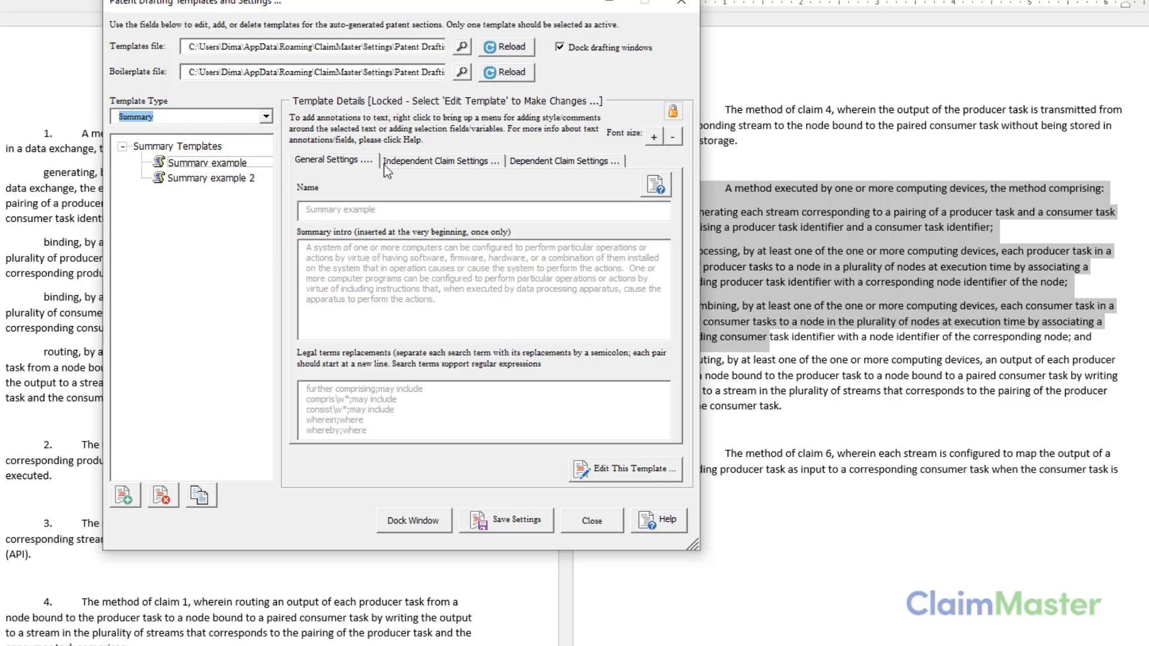
pyautogui.click(536, 162)
pyautogui.click(345, 162)
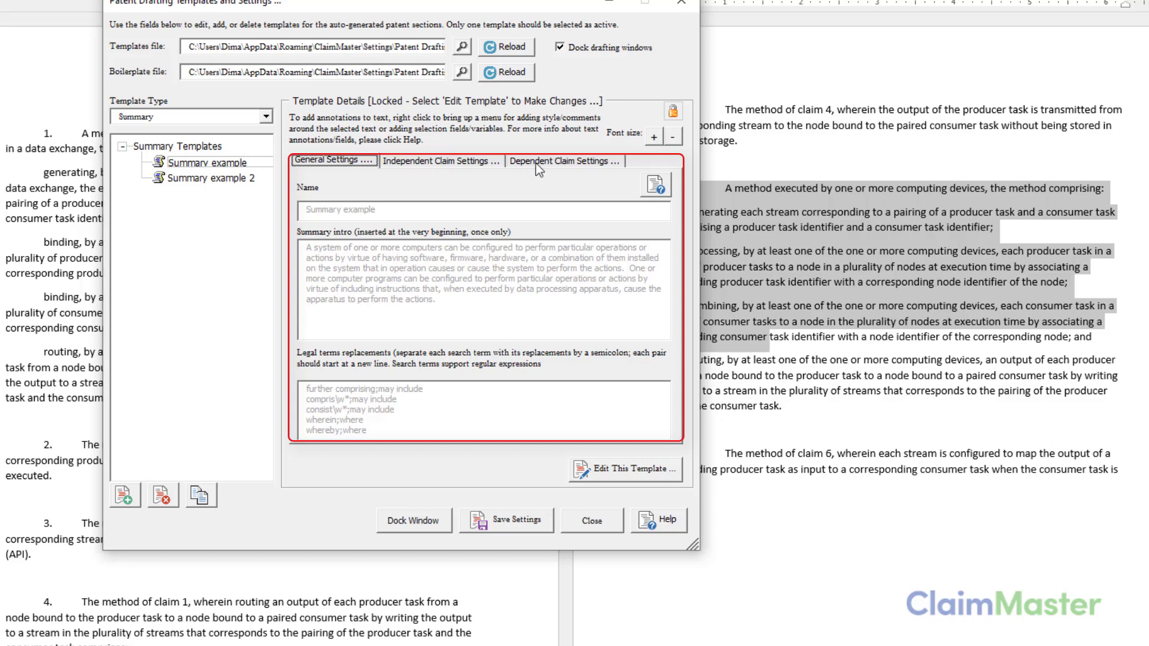
# Review the settings of the Abstract and Document Shell templates, and close the drafting templates and settings.
pyautogui.click(267, 116)
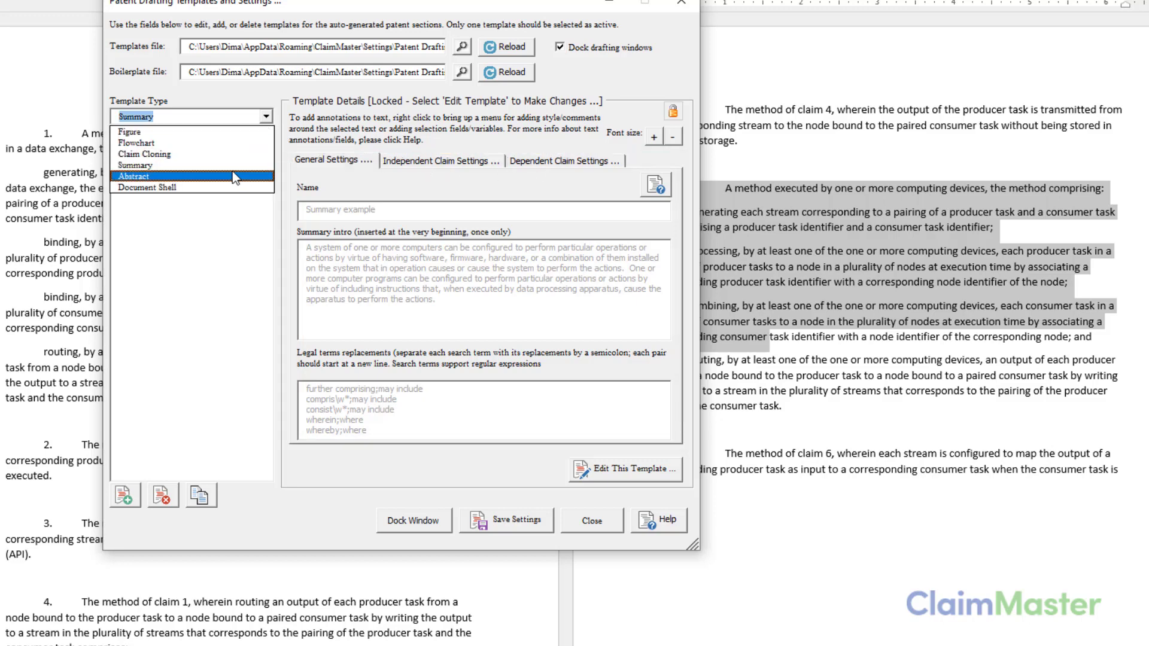
pyautogui.click(234, 176)
pyautogui.click(267, 117)
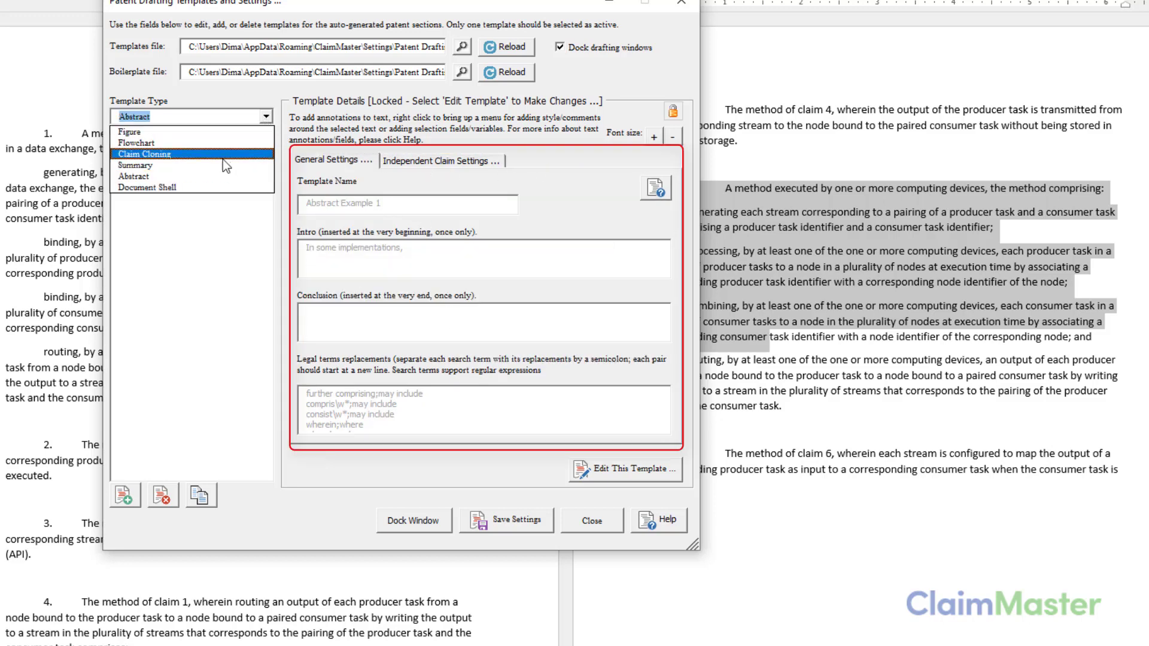
pyautogui.click(235, 188)
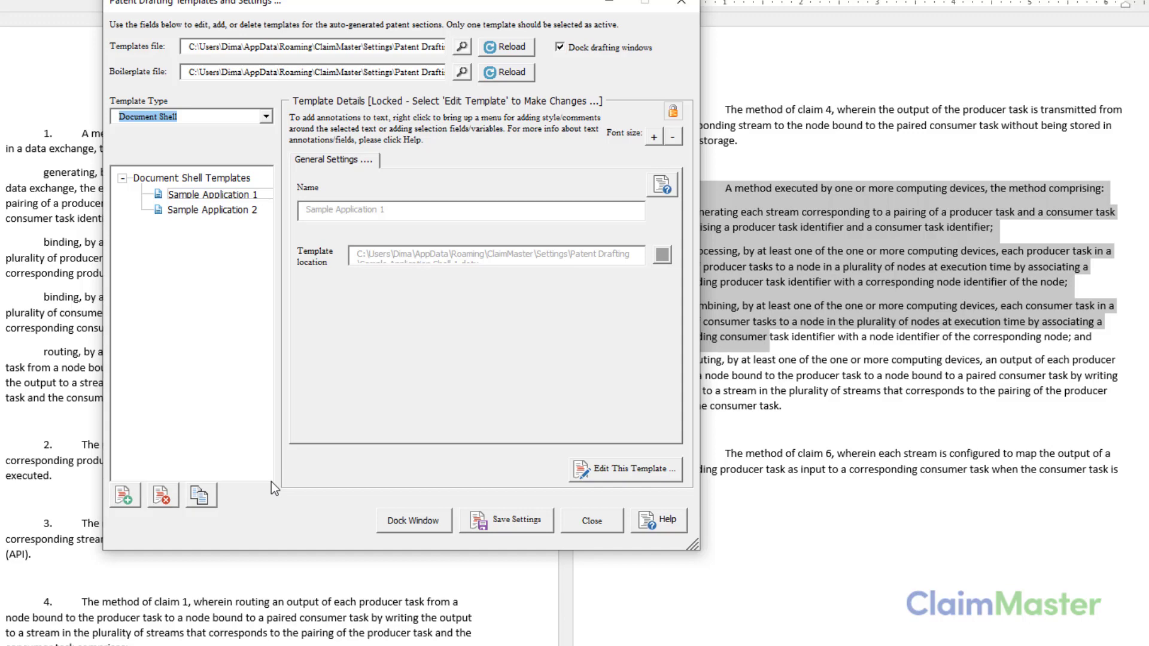
pyautogui.click(563, 523)
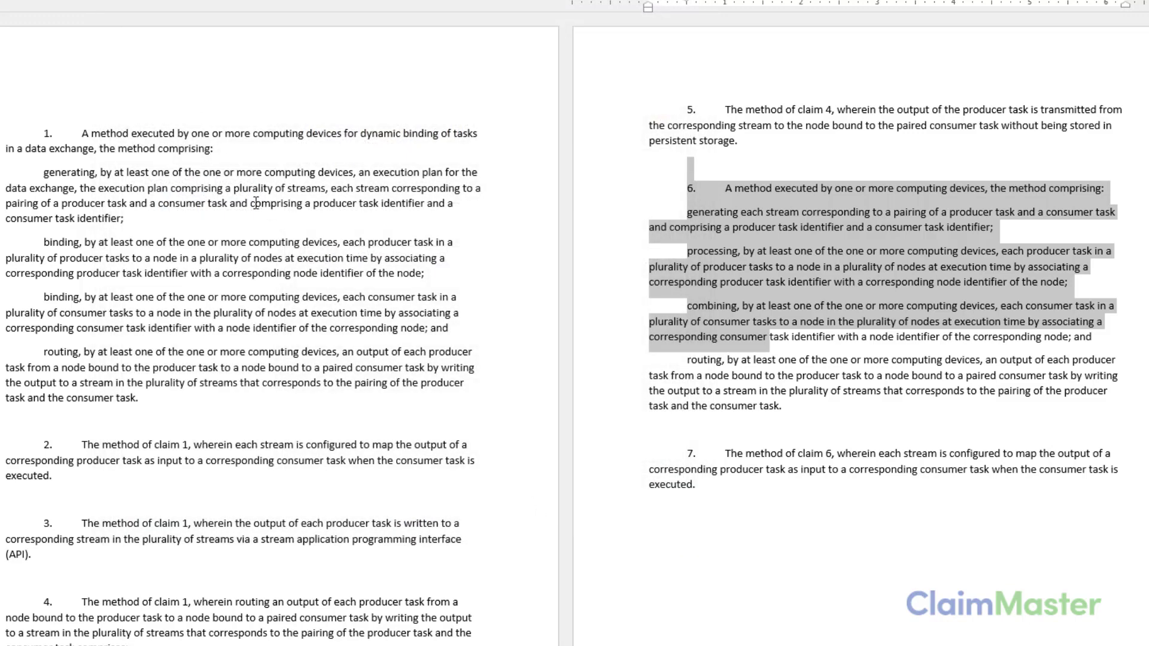